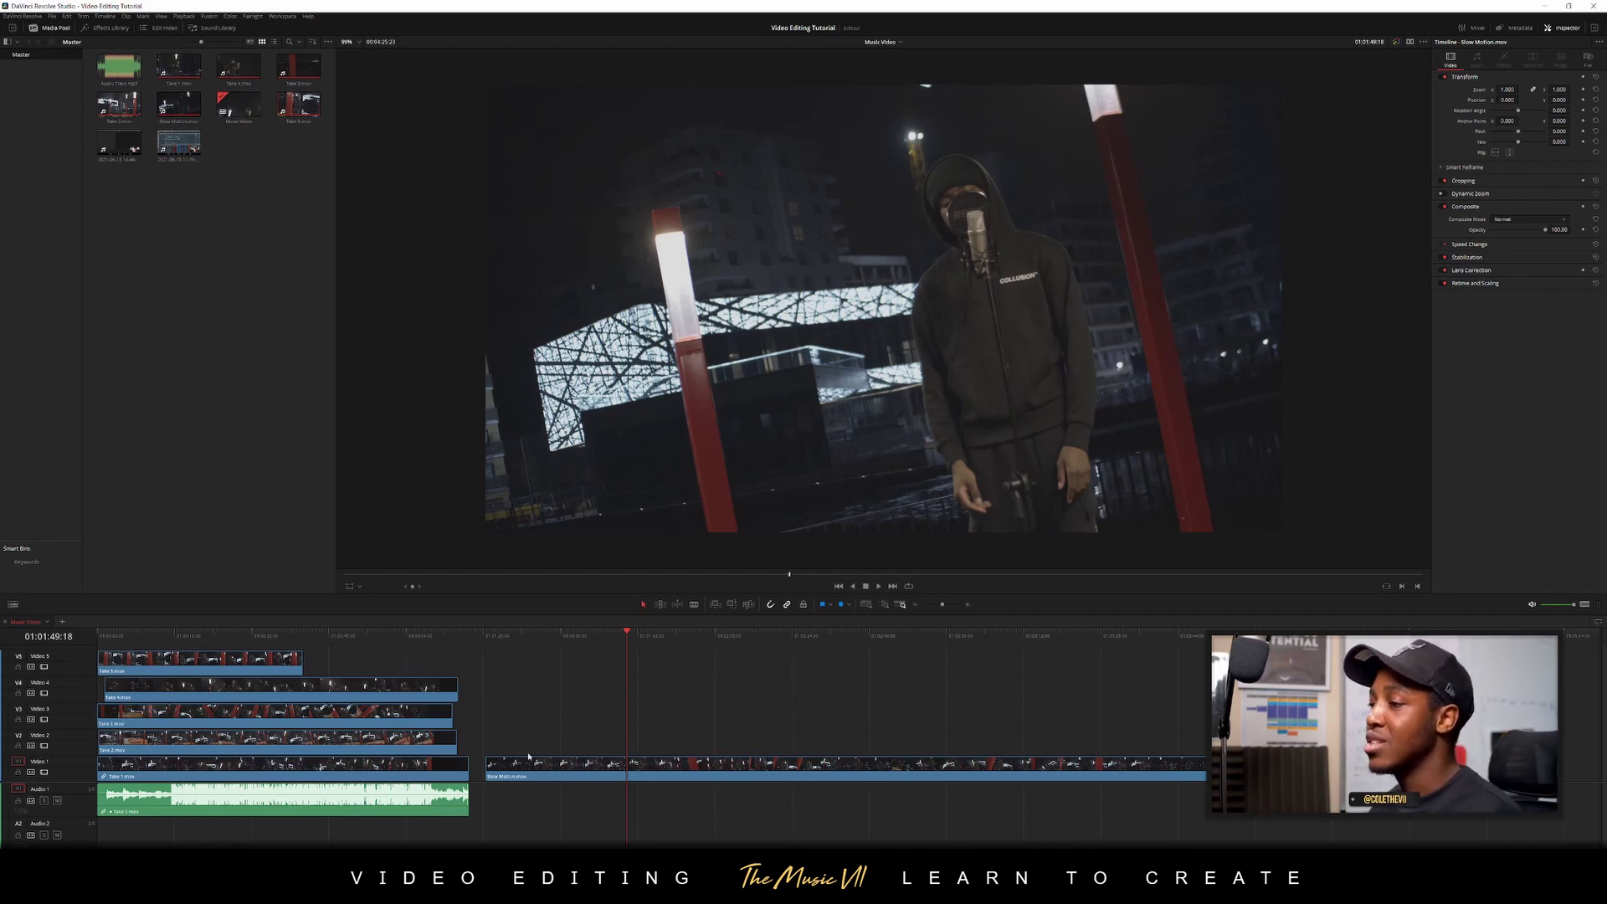
# Play the music video timeline from its start and skim through the stacked takes up to about 01:00:59
pyautogui.moveTo(549, 638); pyautogui.dragTo(2, 646)
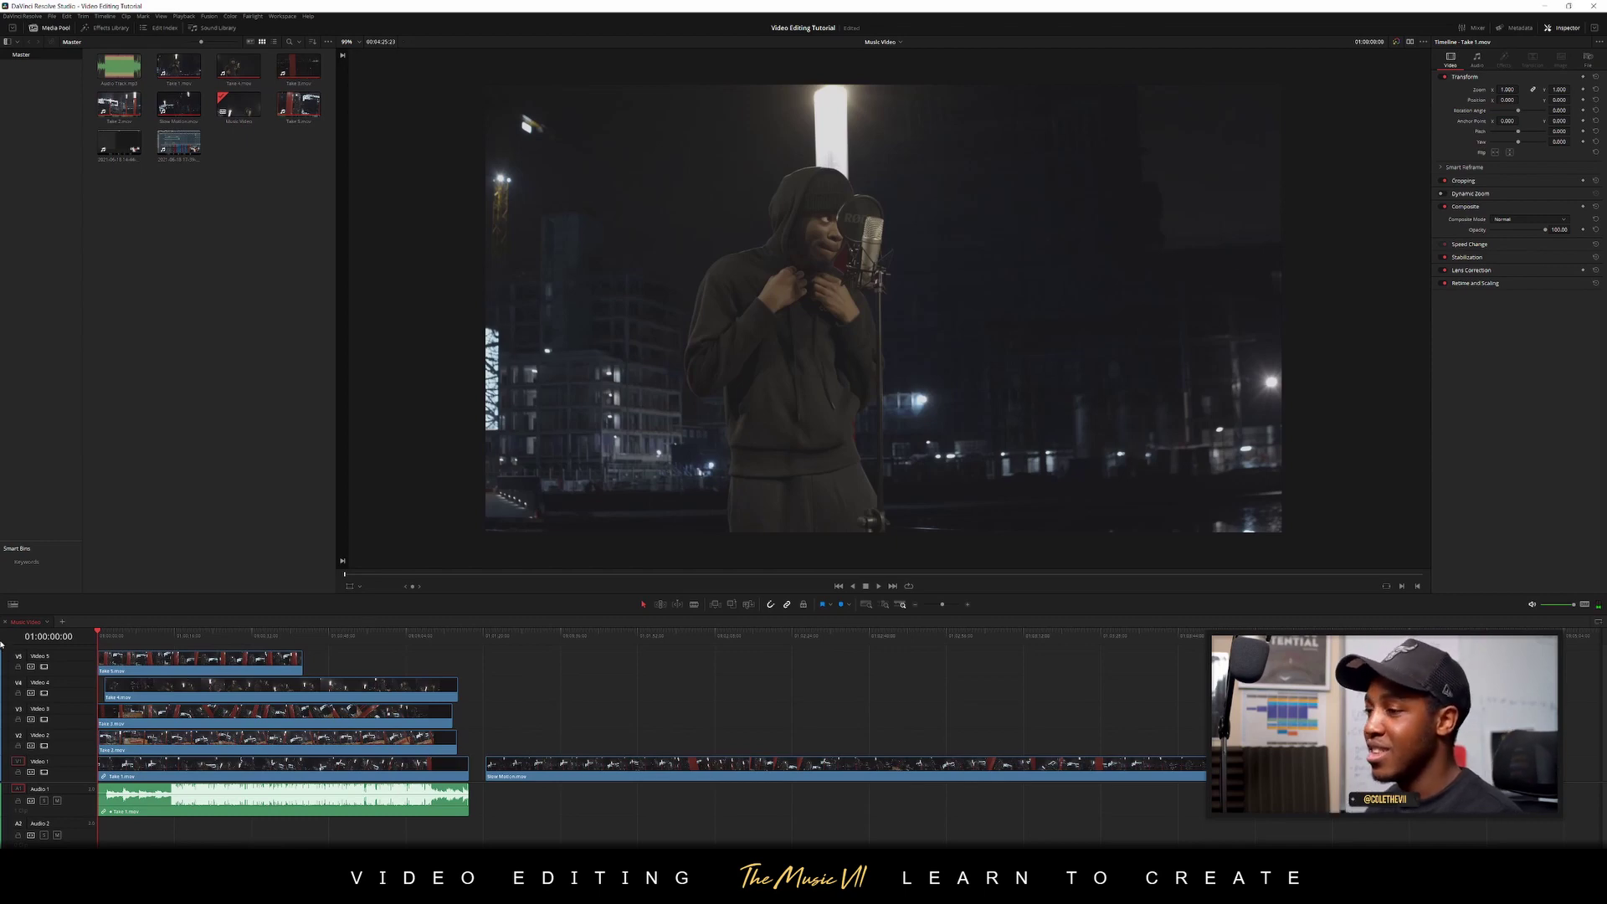
pyautogui.press('space')
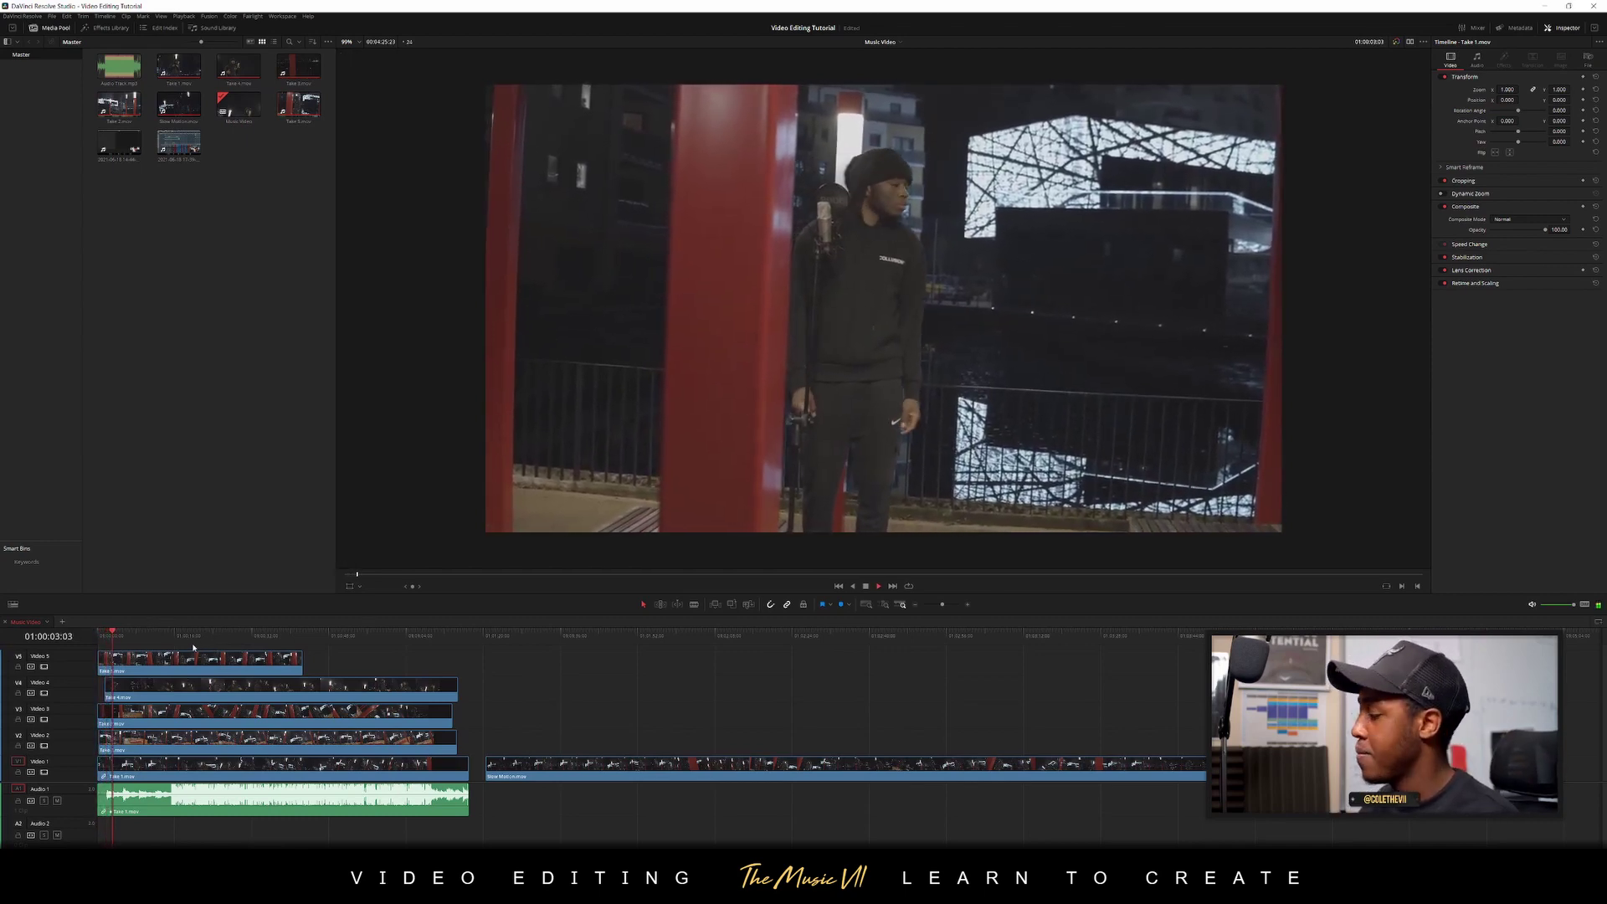
pyautogui.click(166, 659)
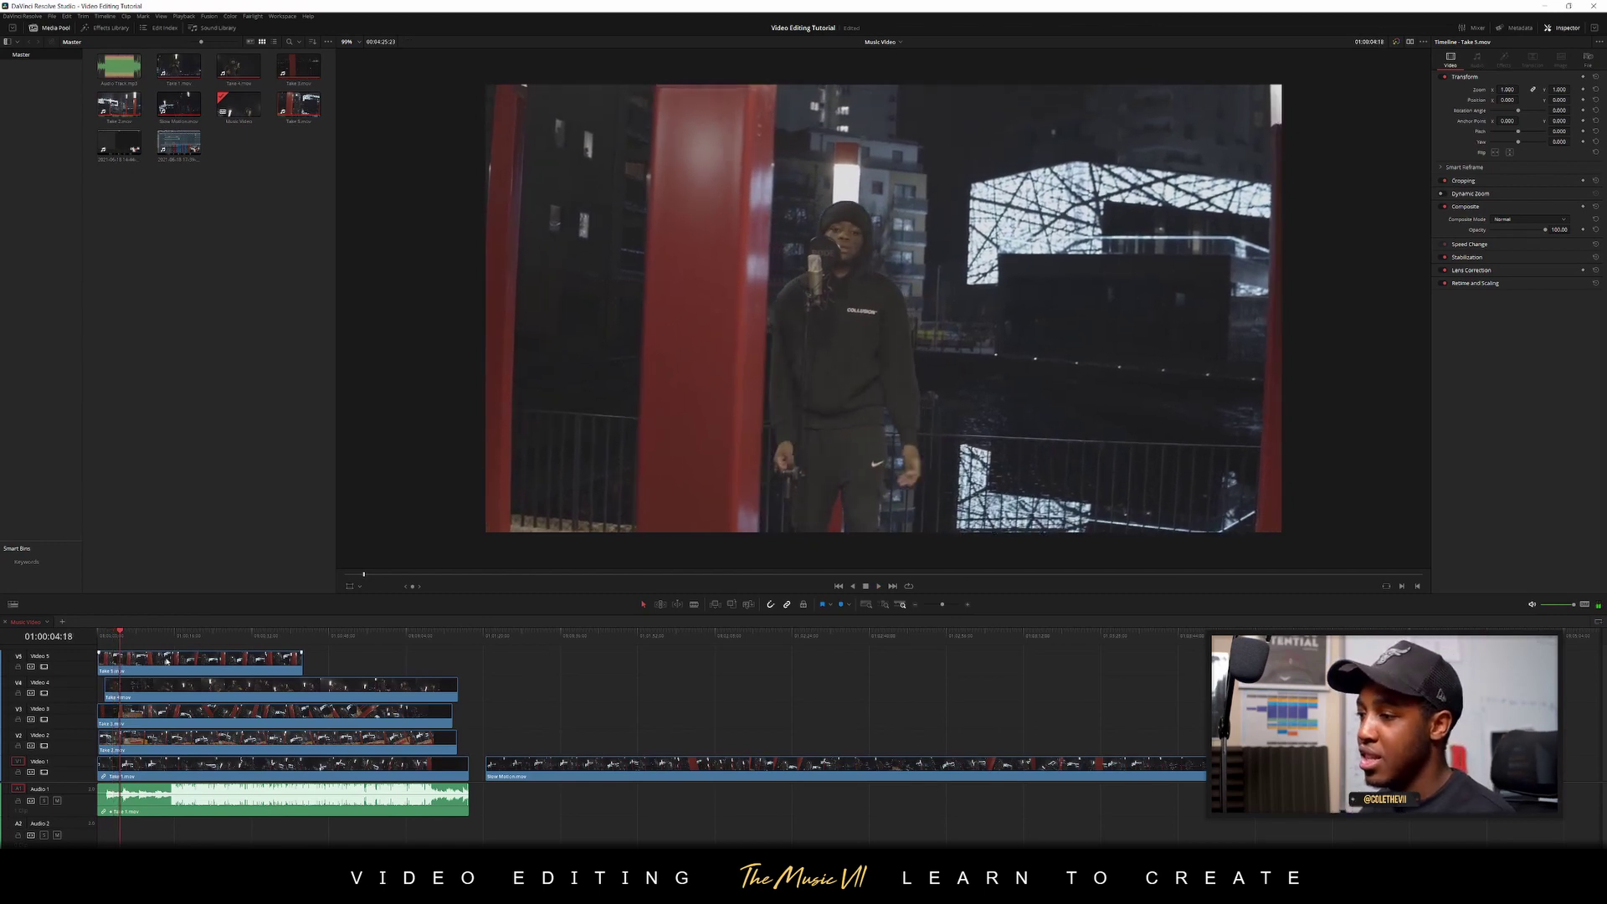
pyautogui.press('Down')
pyautogui.scroll(-1, 904, 331)
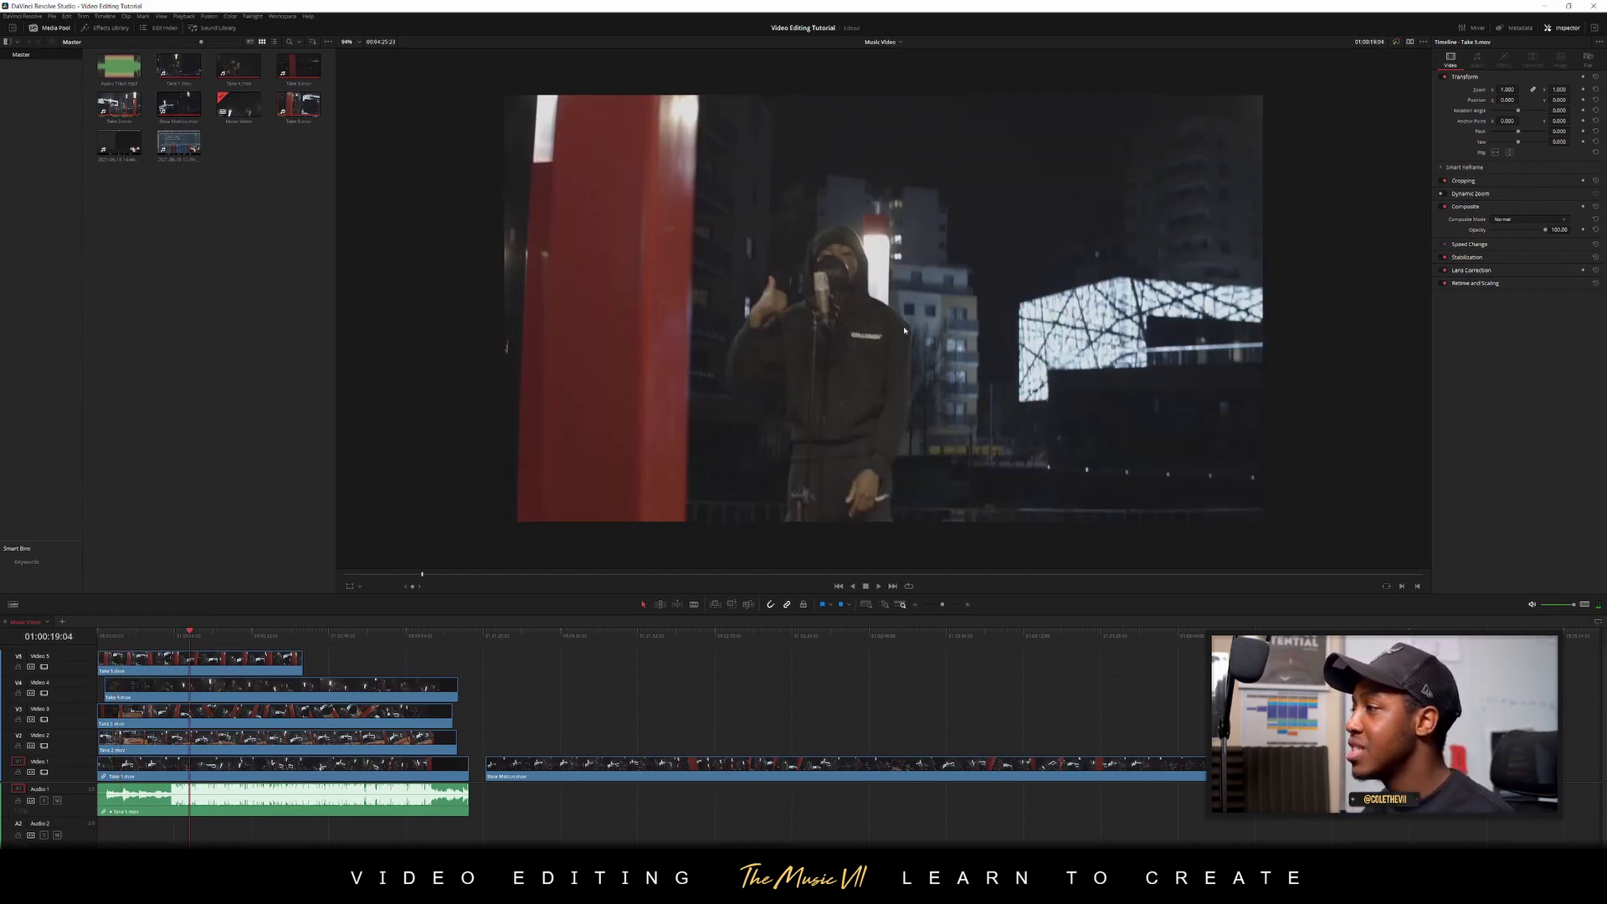
pyautogui.scroll(3, 905, 319)
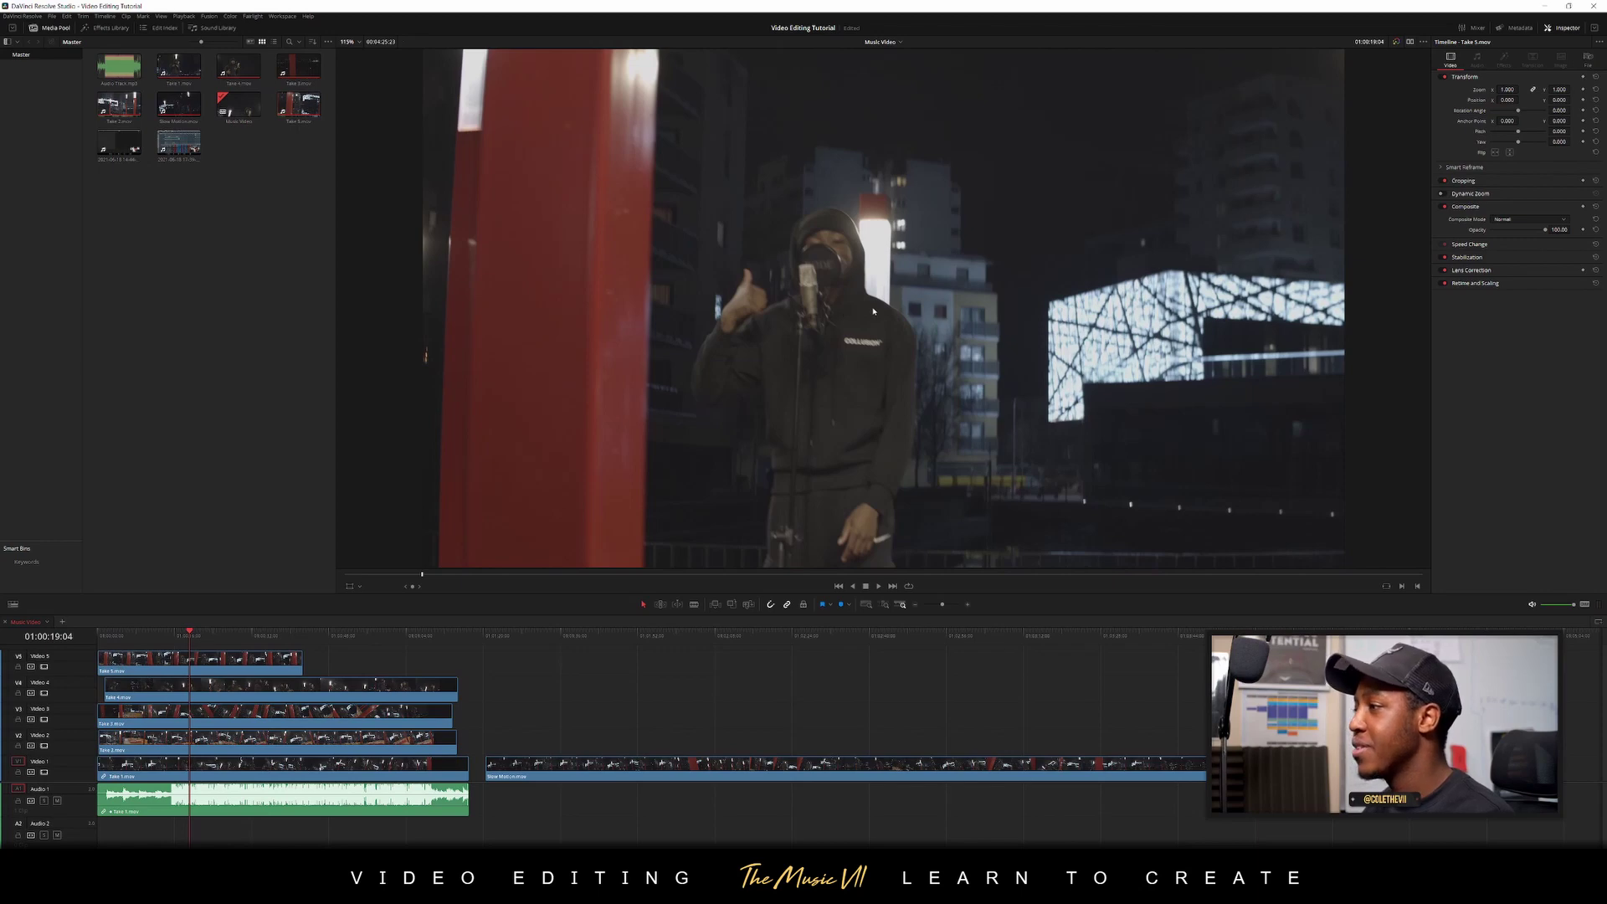
pyautogui.press('Down')
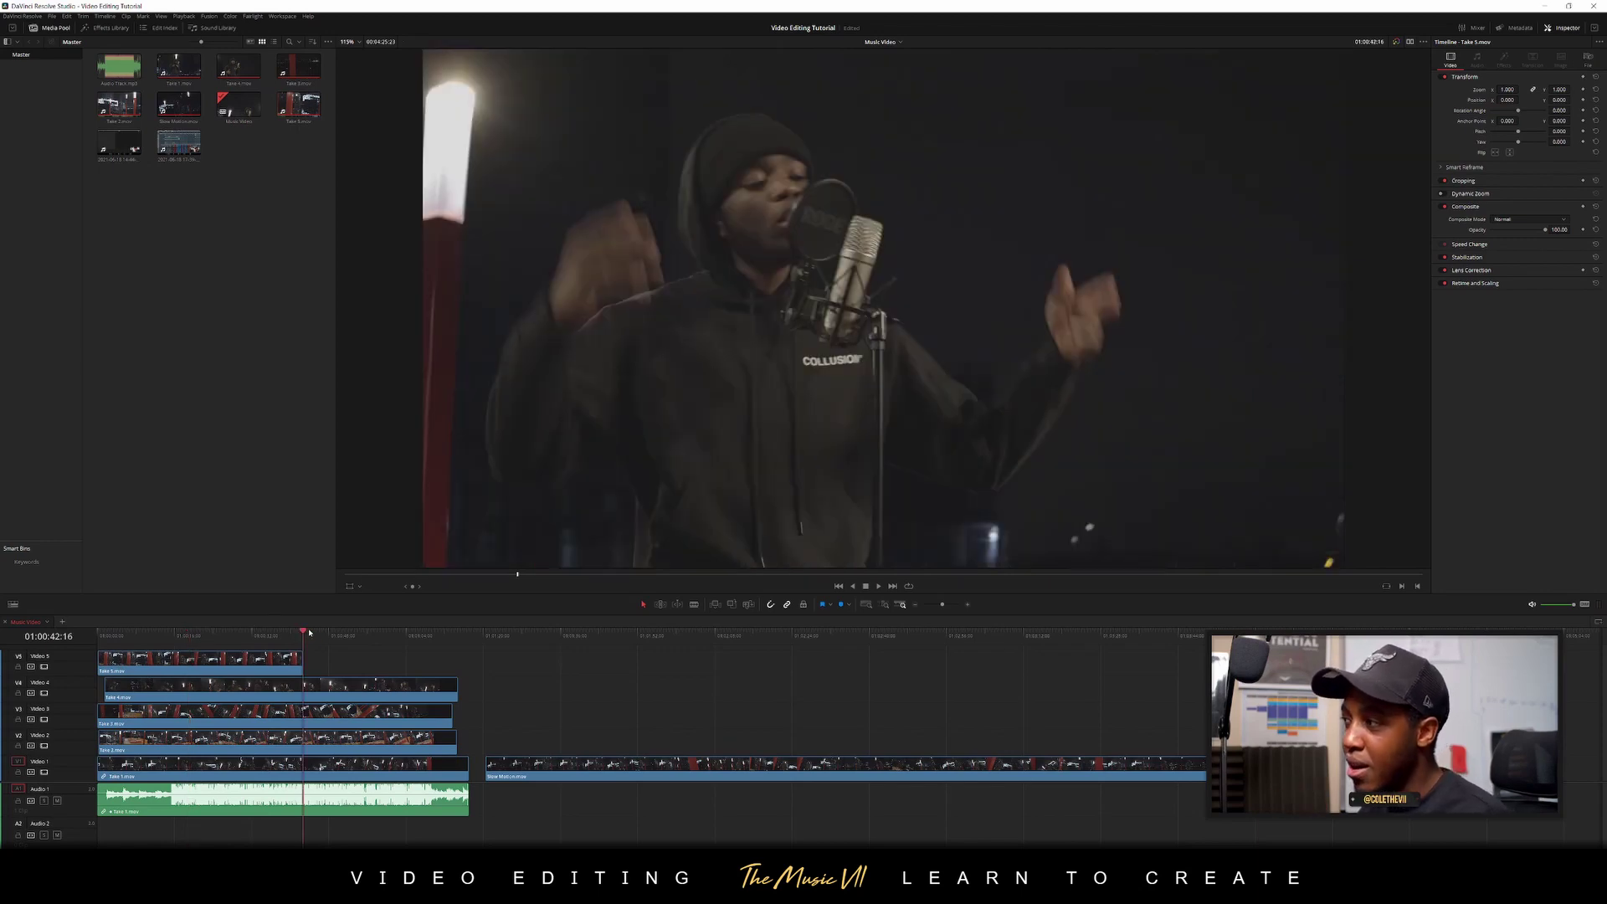
pyautogui.press('Down')
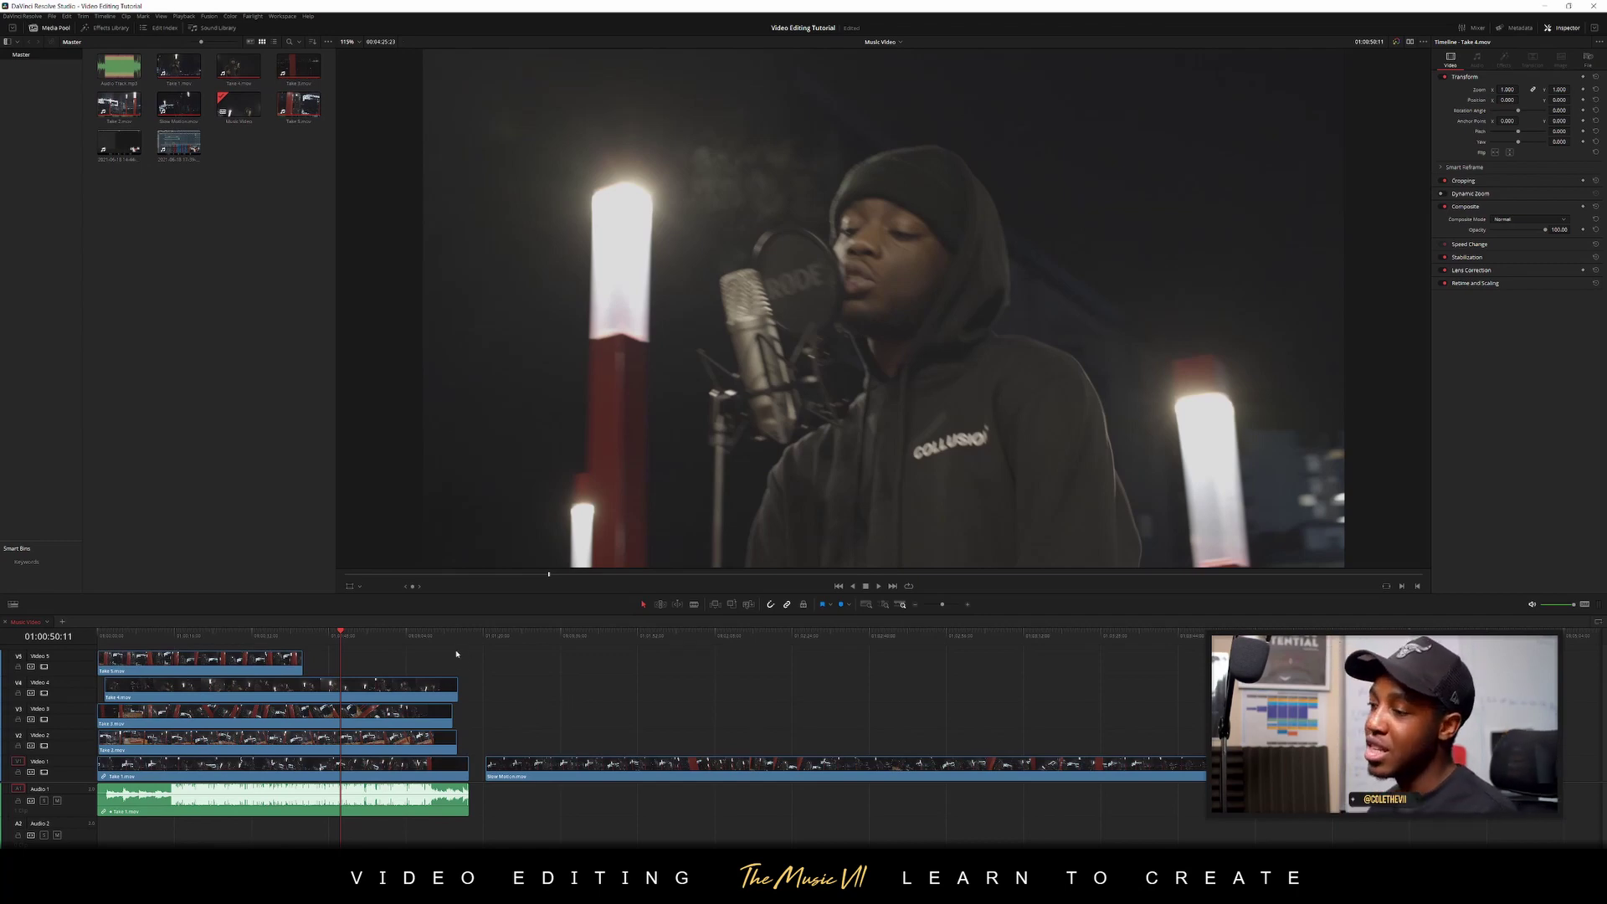
pyautogui.click(384, 641)
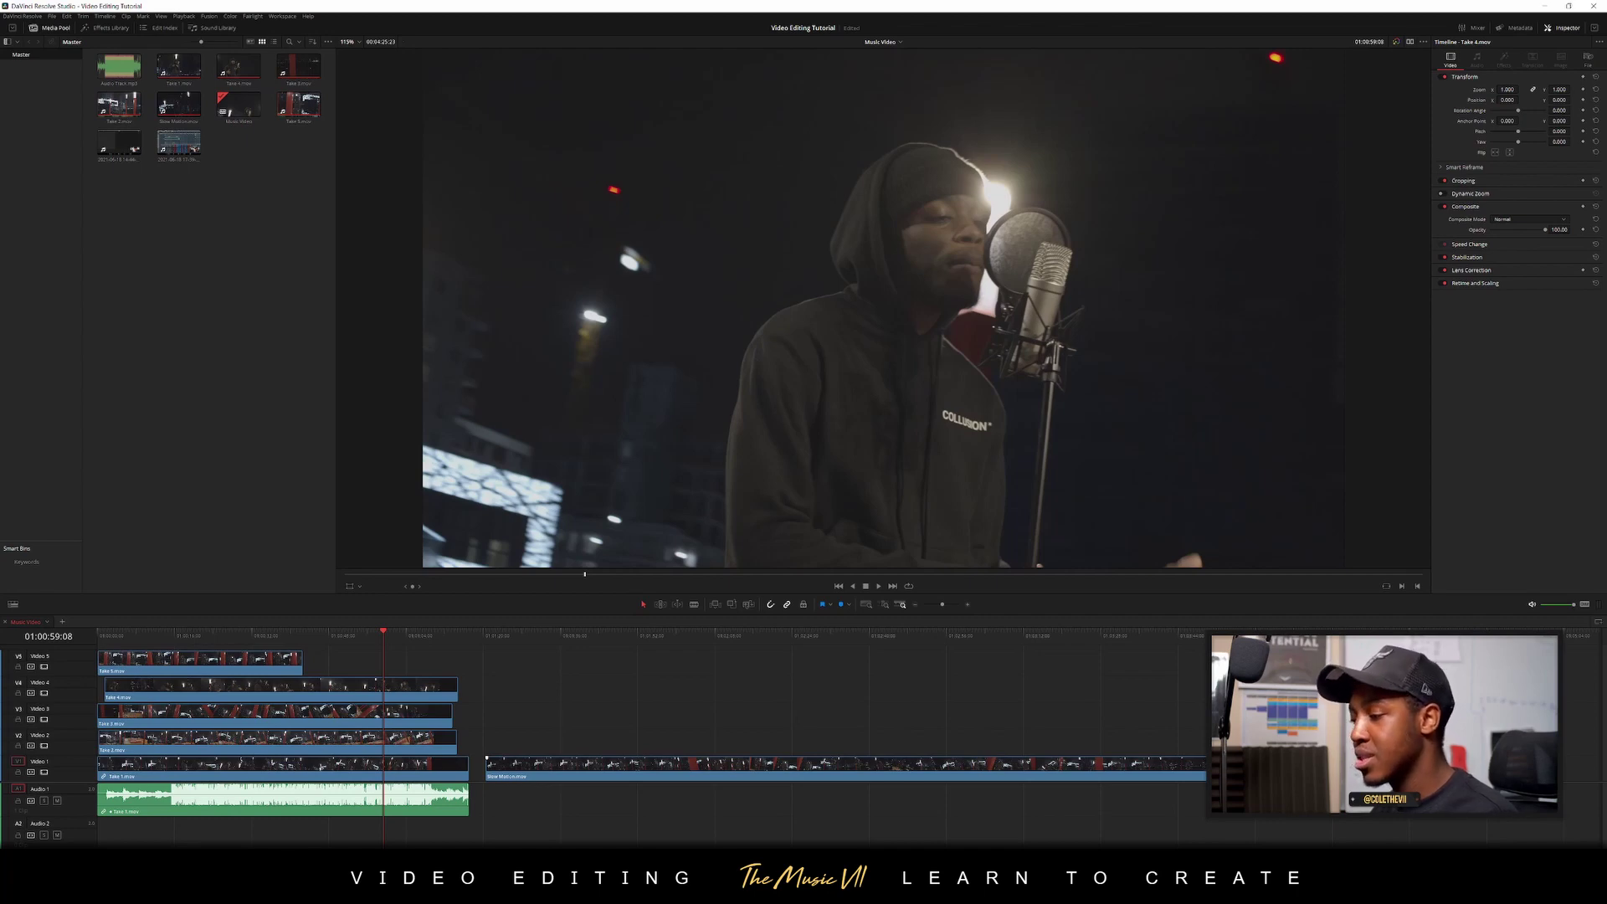
# Go to the Color page, select the first clip and park the playhead at 01:00:05:17
pyautogui.hotkey('shift', '6')
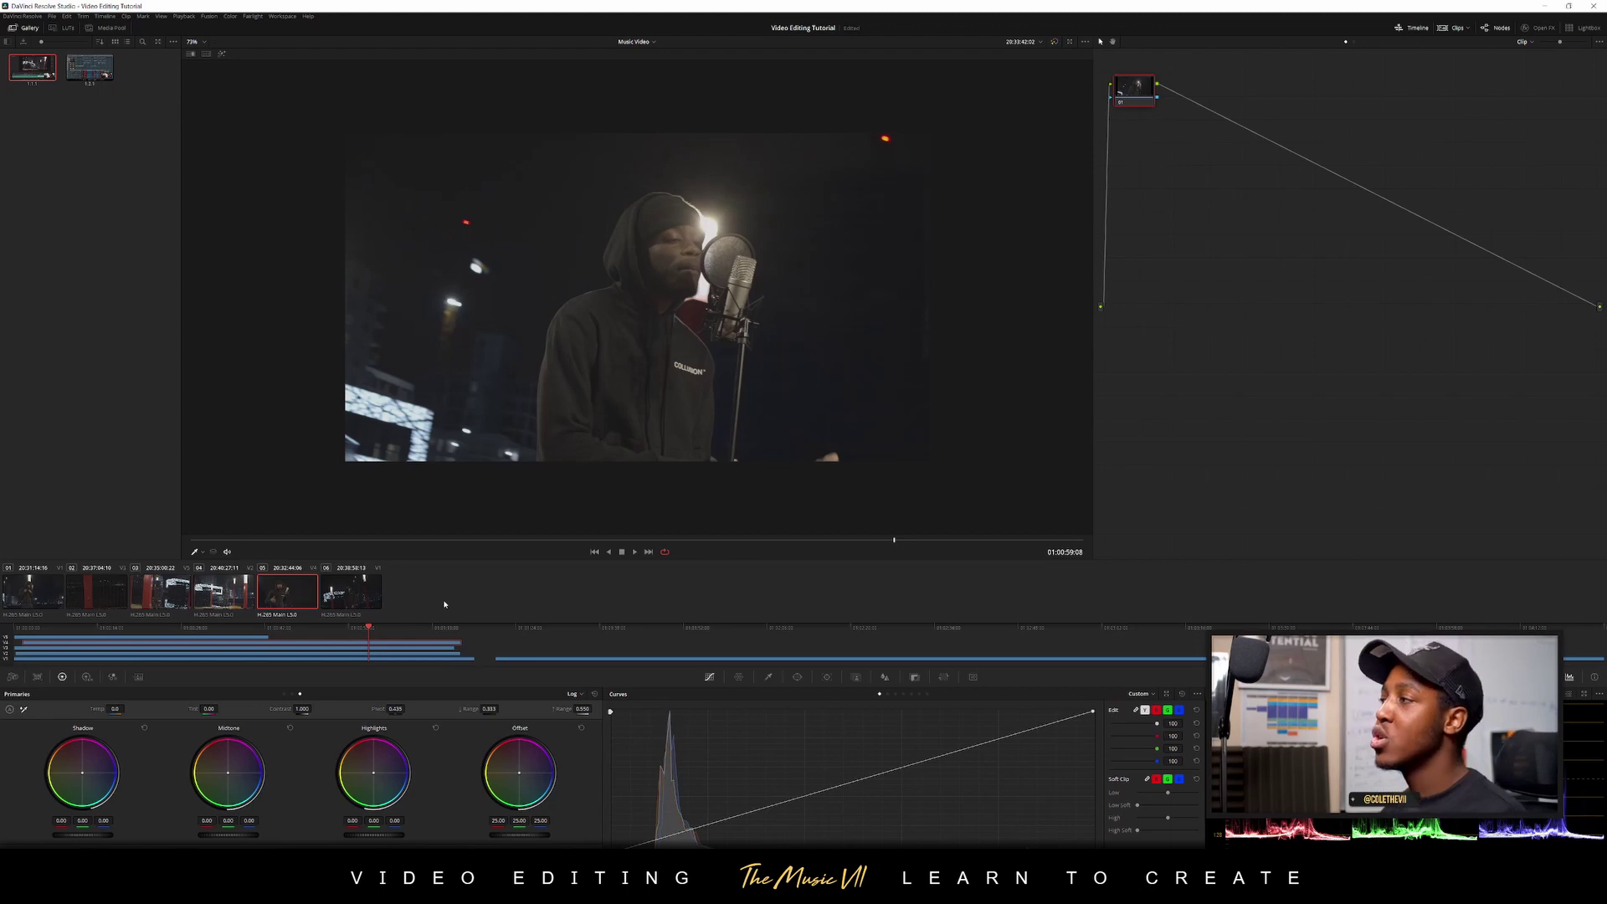
pyautogui.click(30, 597)
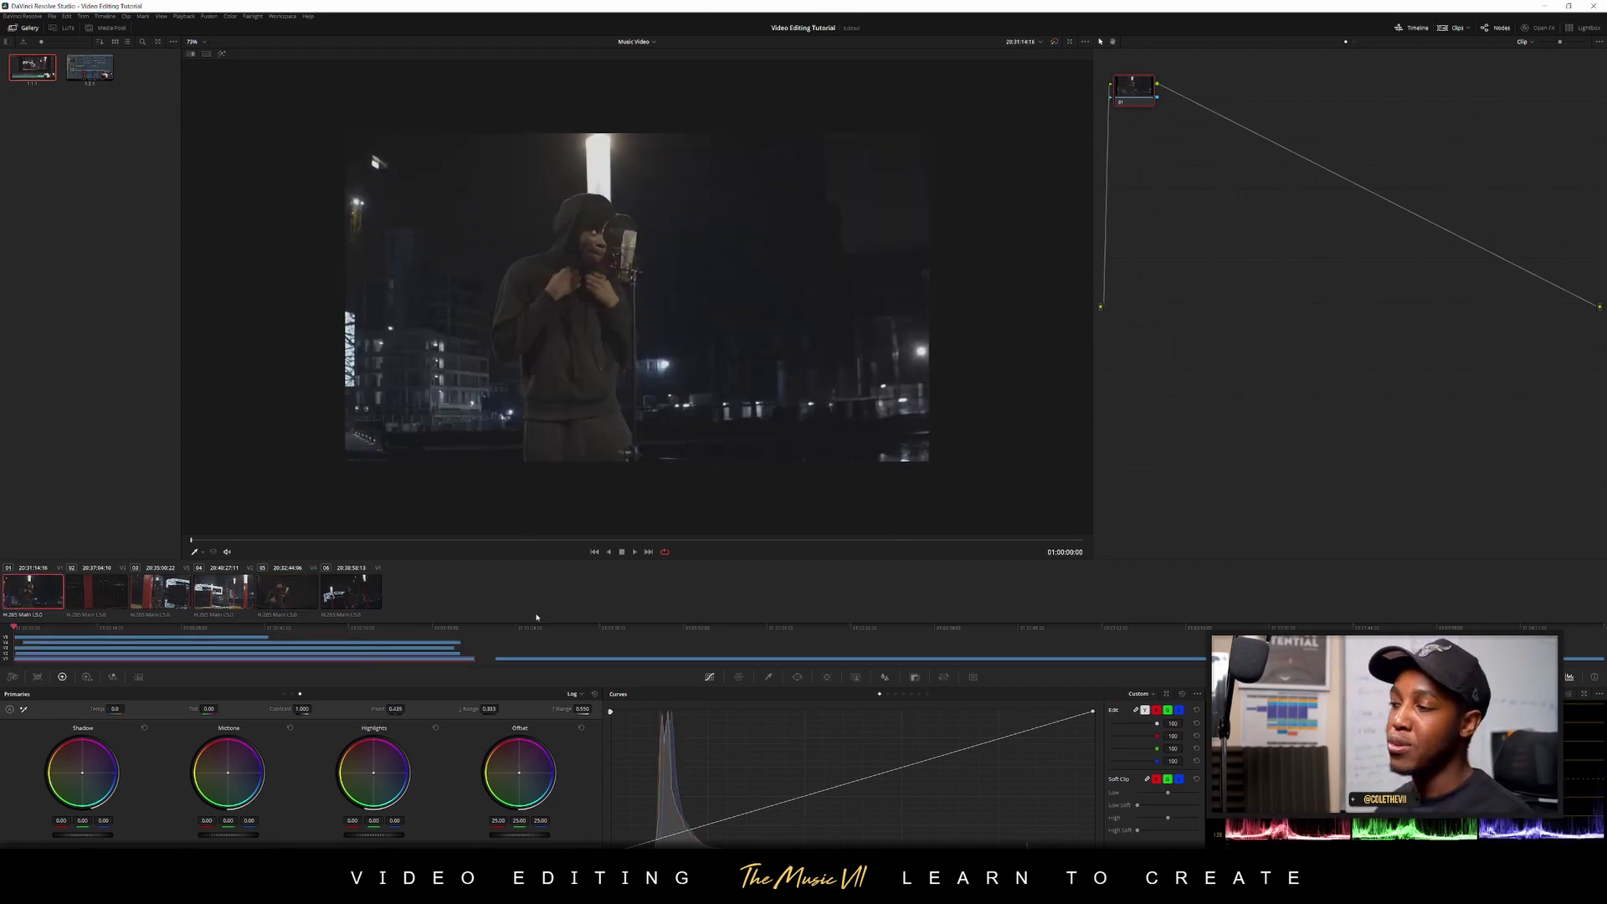
pyautogui.moveTo(494, 540); pyautogui.dragTo(260, 526)
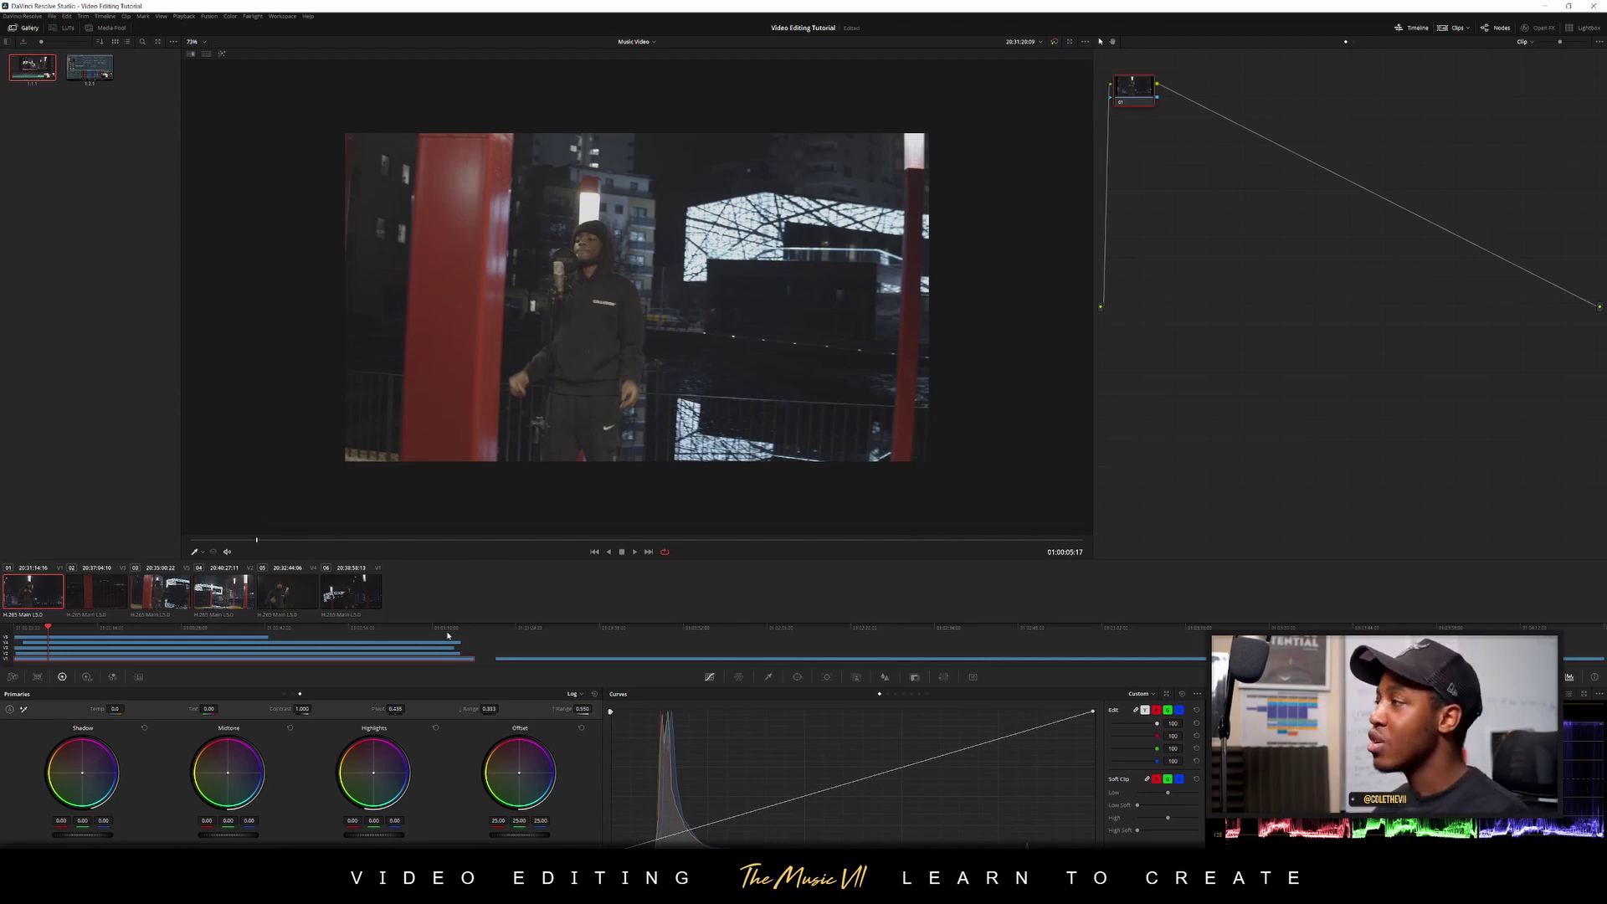
pyautogui.moveTo(1143, 95); pyautogui.dragTo(1151, 101)
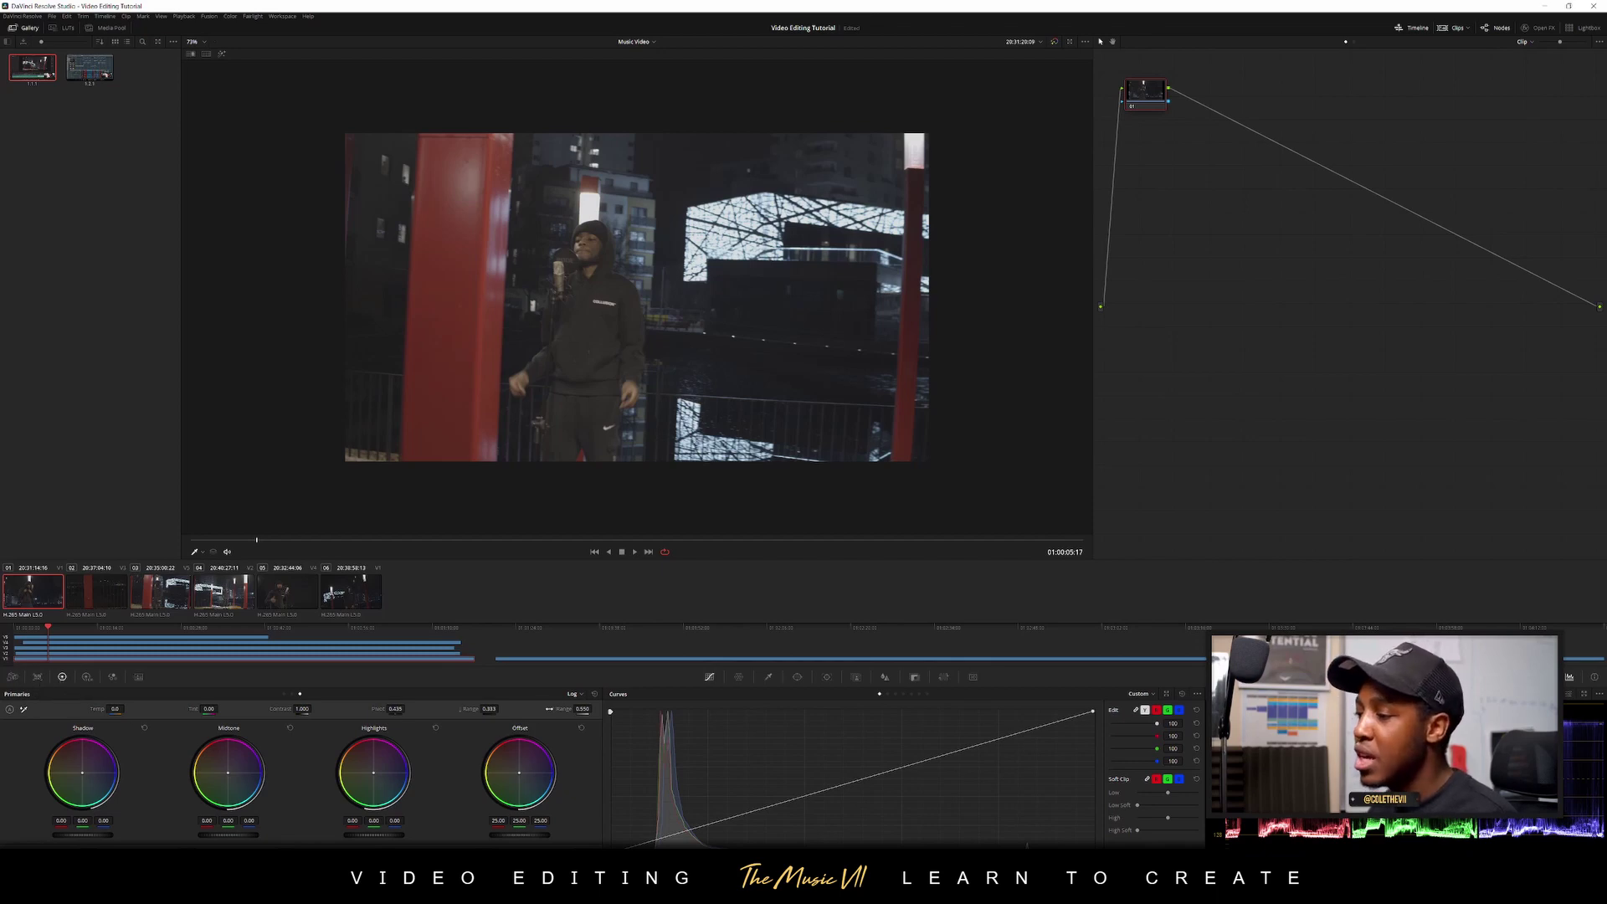
# Switch the primaries from log wheels to the standard Lift, Gamma and Gain wheels
pyautogui.click(579, 695)
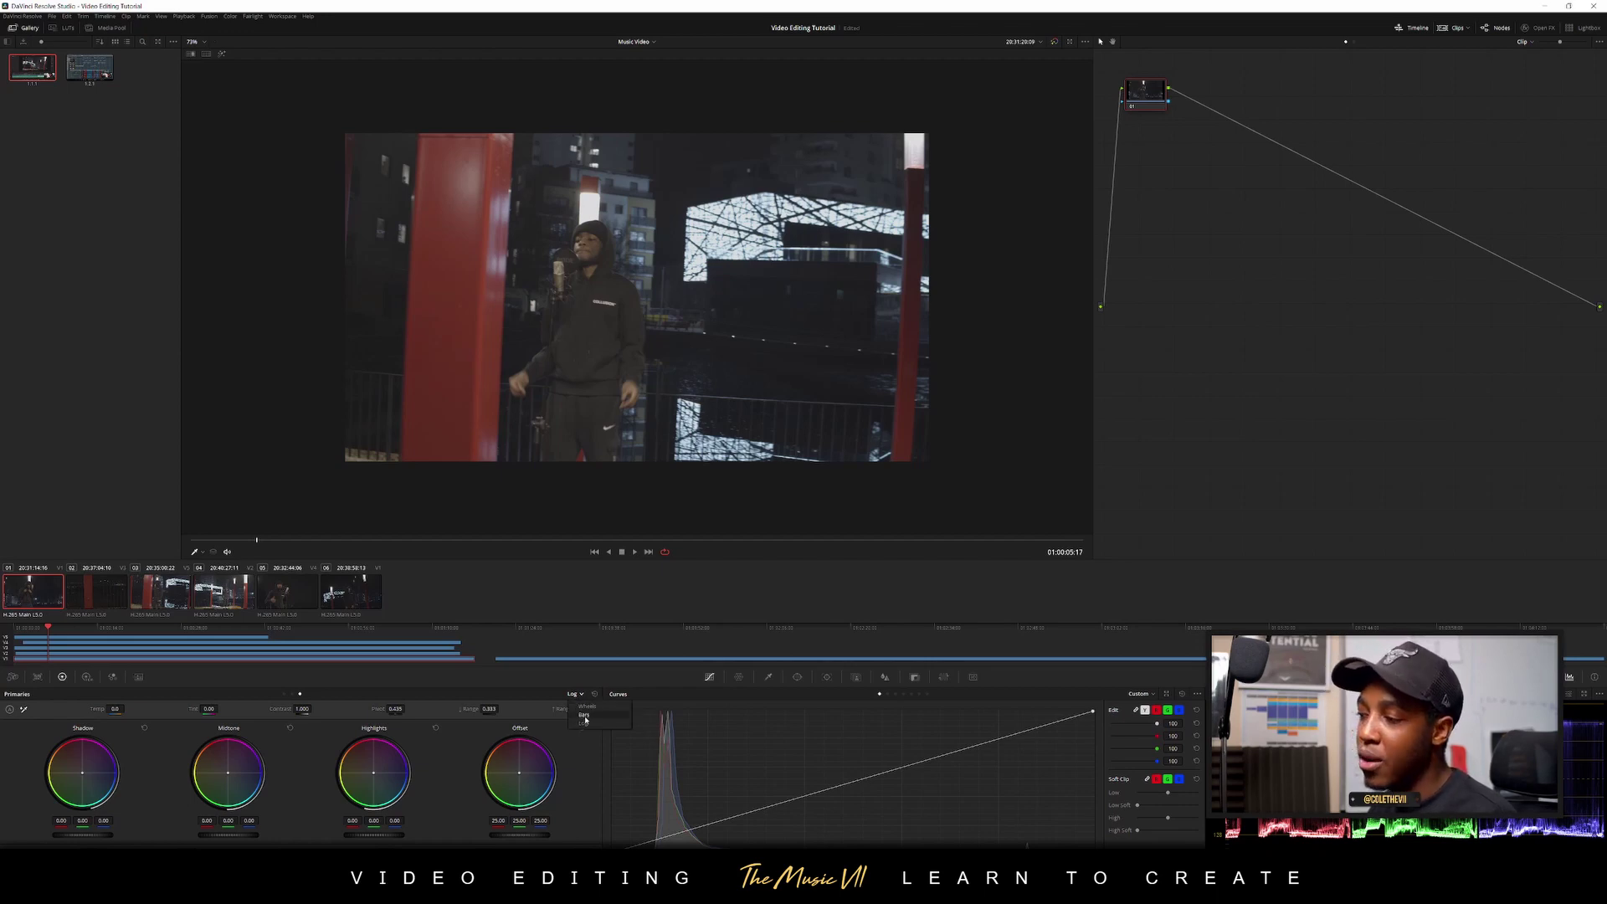
pyautogui.click(588, 707)
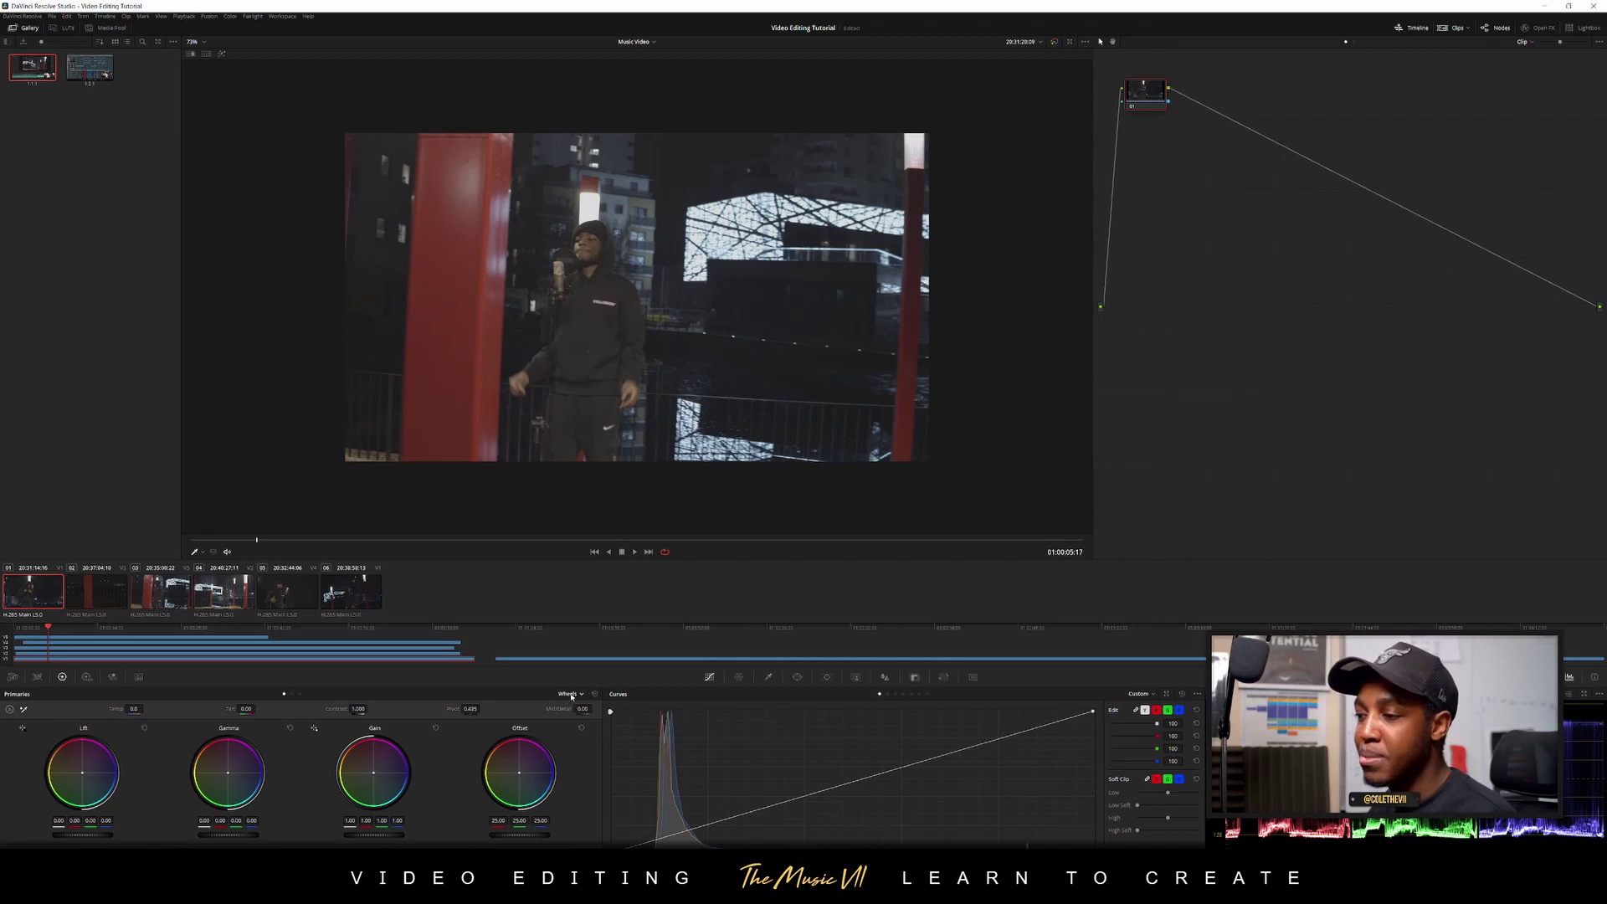
pyautogui.click(578, 695)
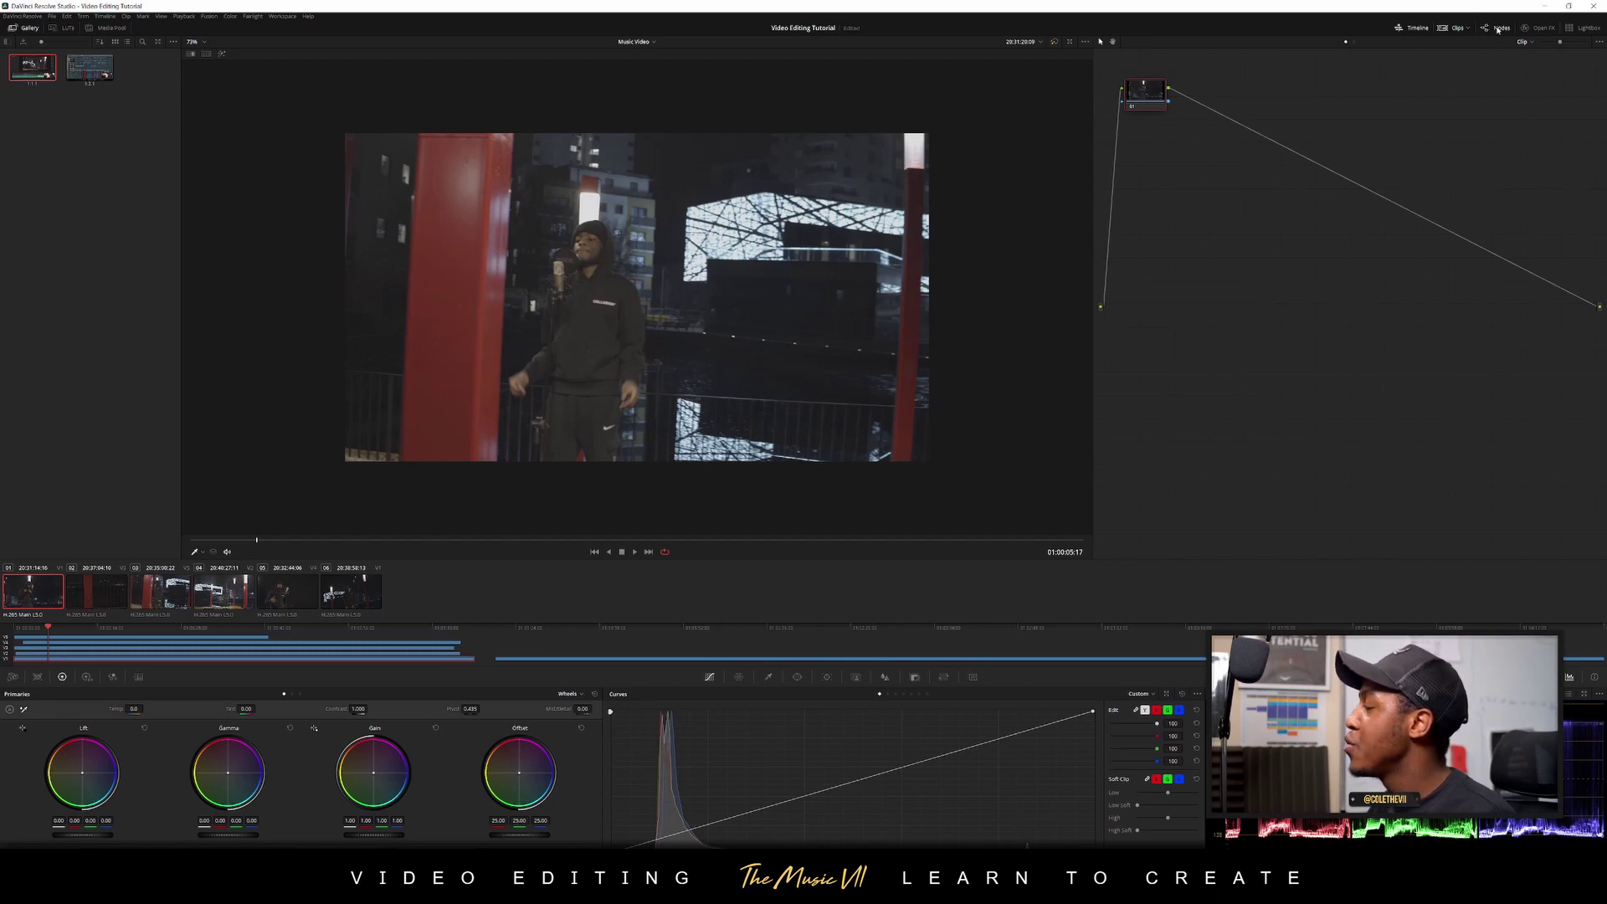
# Move the clip's first node farther into the node graph and hide the node graph
pyautogui.moveTo(1158, 88); pyautogui.dragTo(1191, 102)
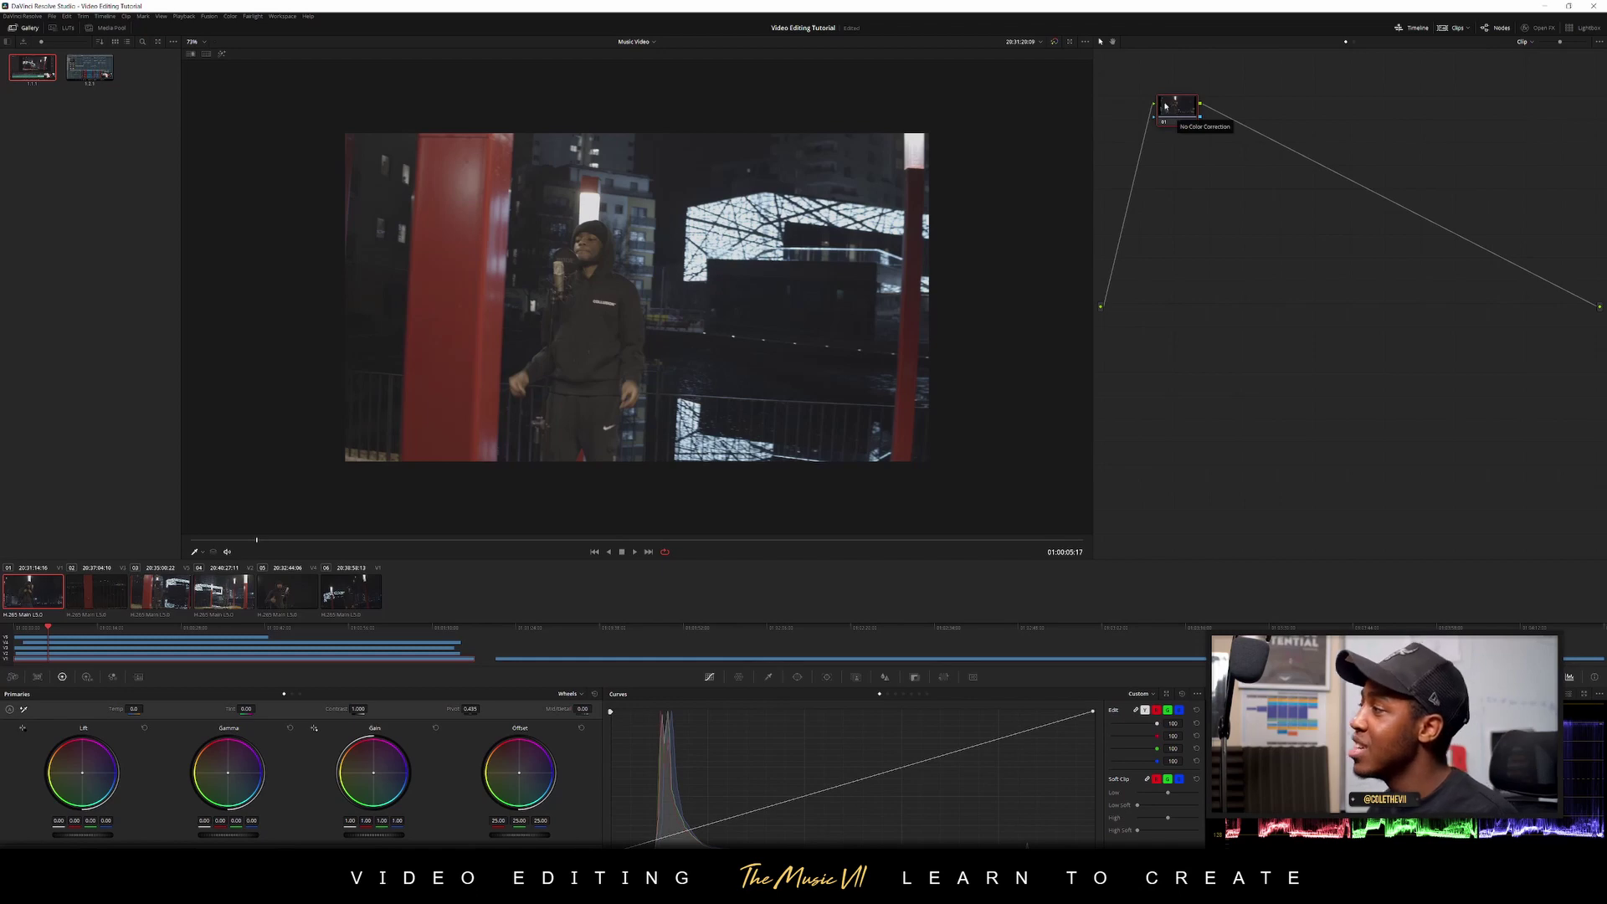
pyautogui.moveTo(1166, 107); pyautogui.dragTo(1186, 123)
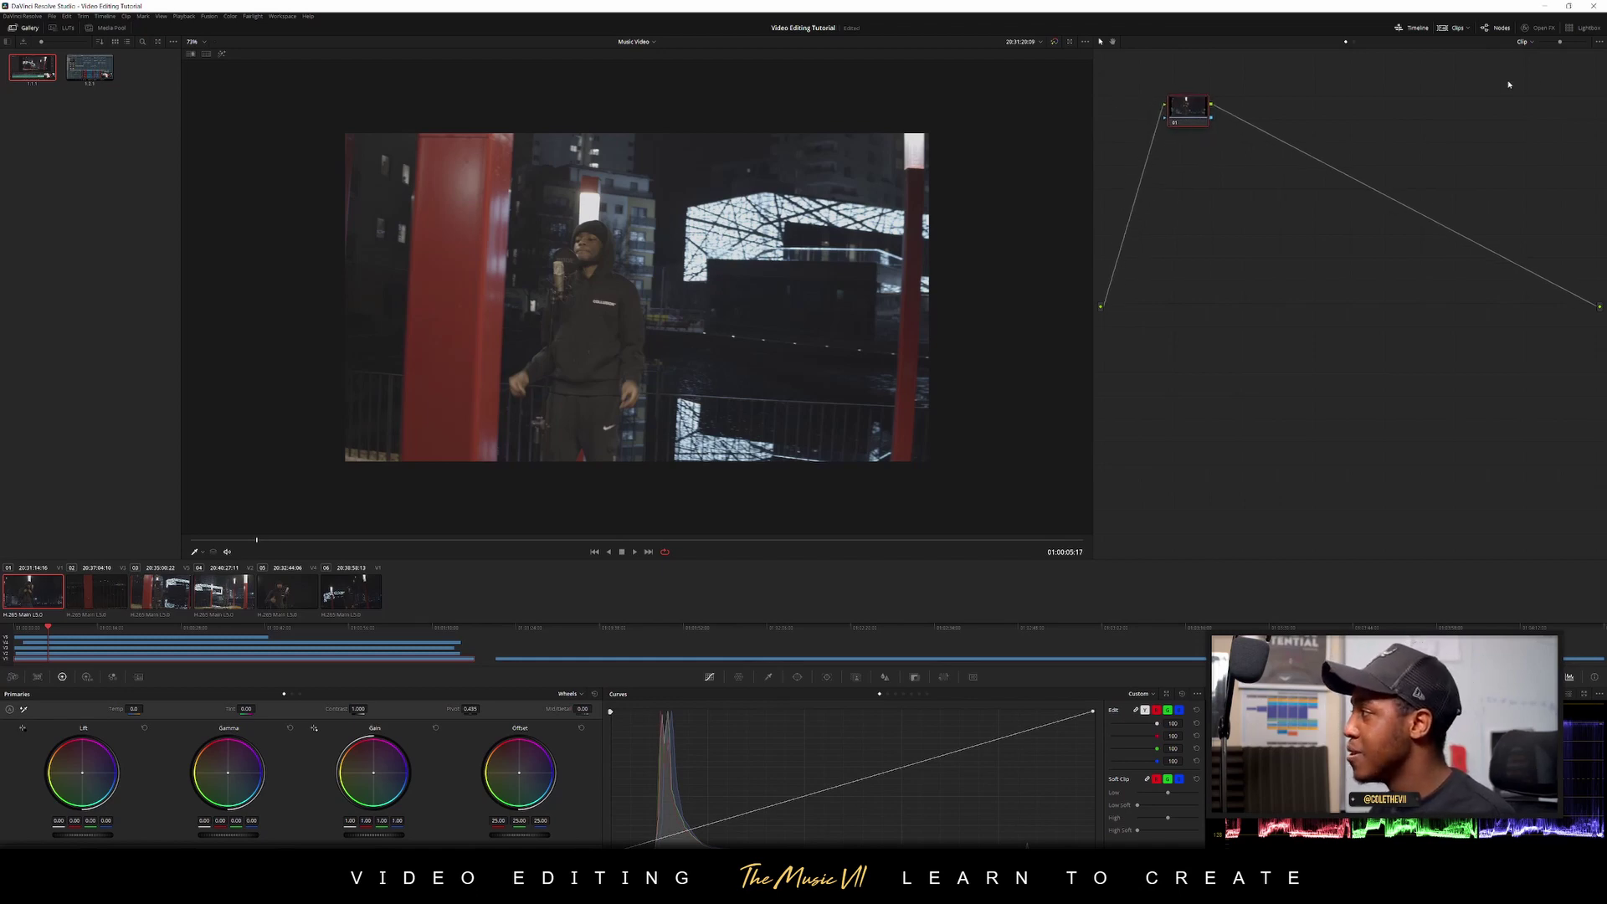
pyautogui.click(1498, 29)
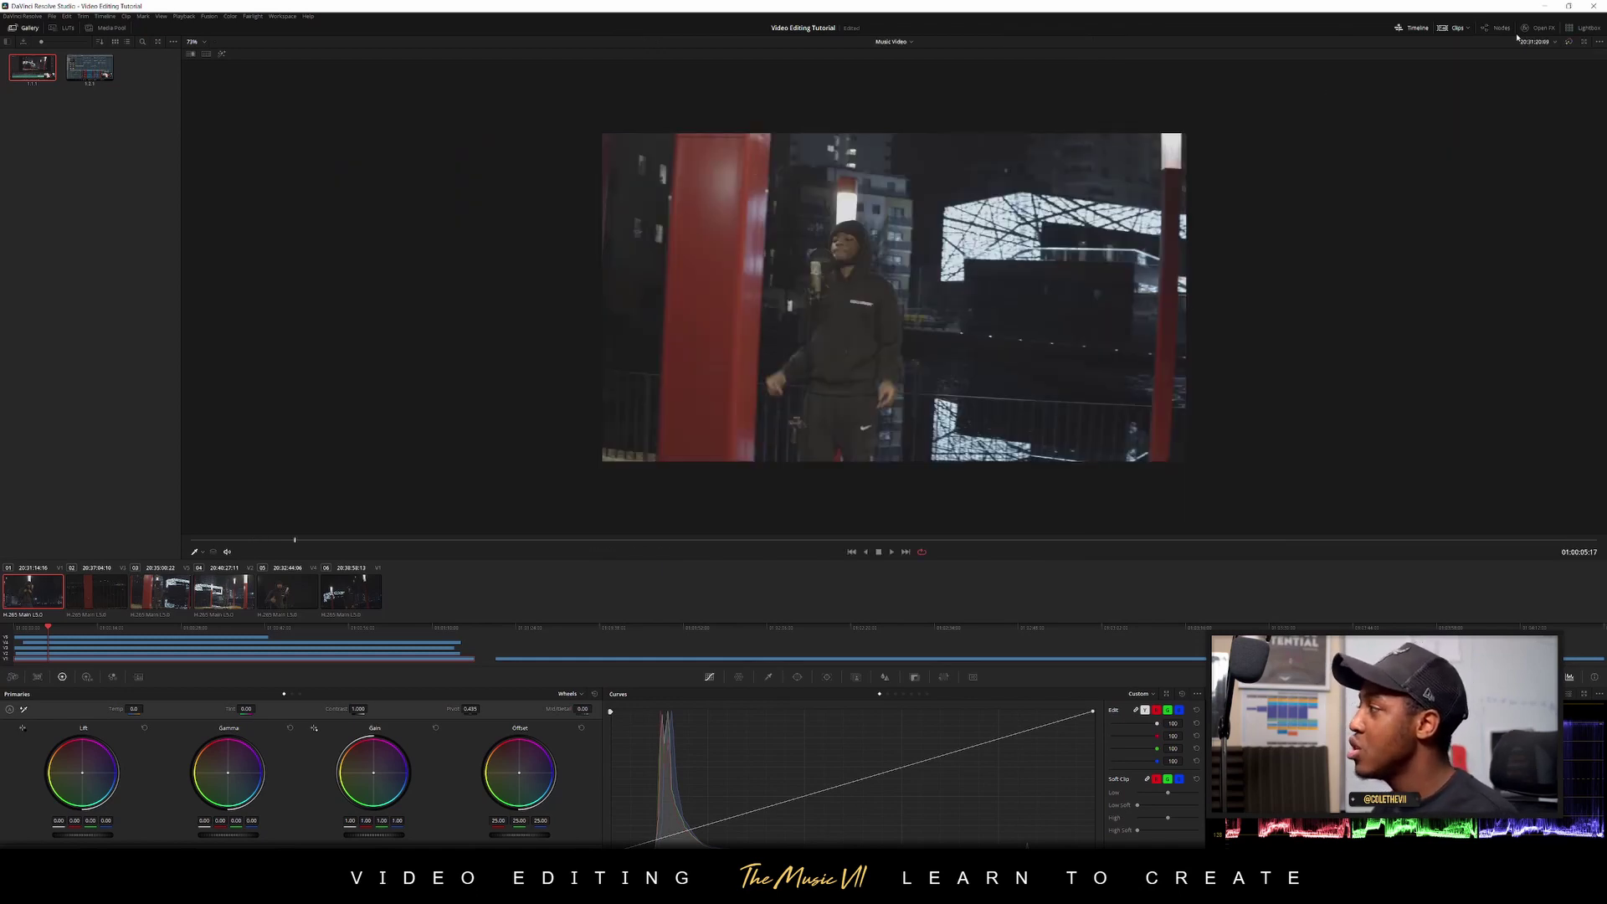
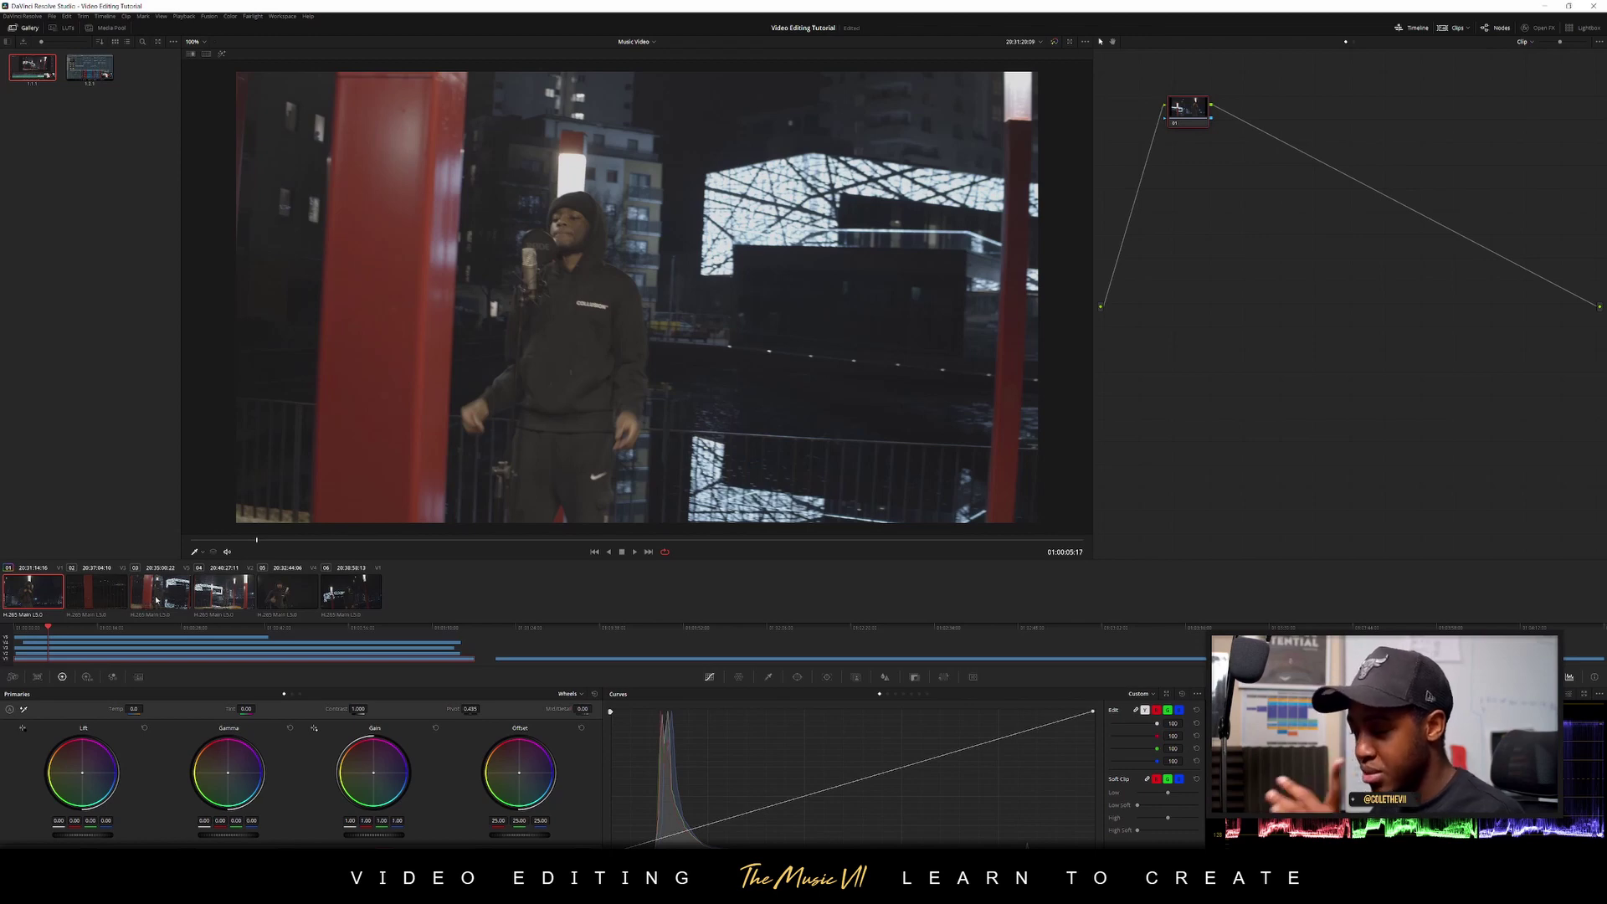
# With the playhead at 01:00:10:00, go to the Edit page and disable the take clips on tracks Video 2 to Video 5
pyautogui.moveTo(256, 541); pyautogui.dragTo(189, 541)
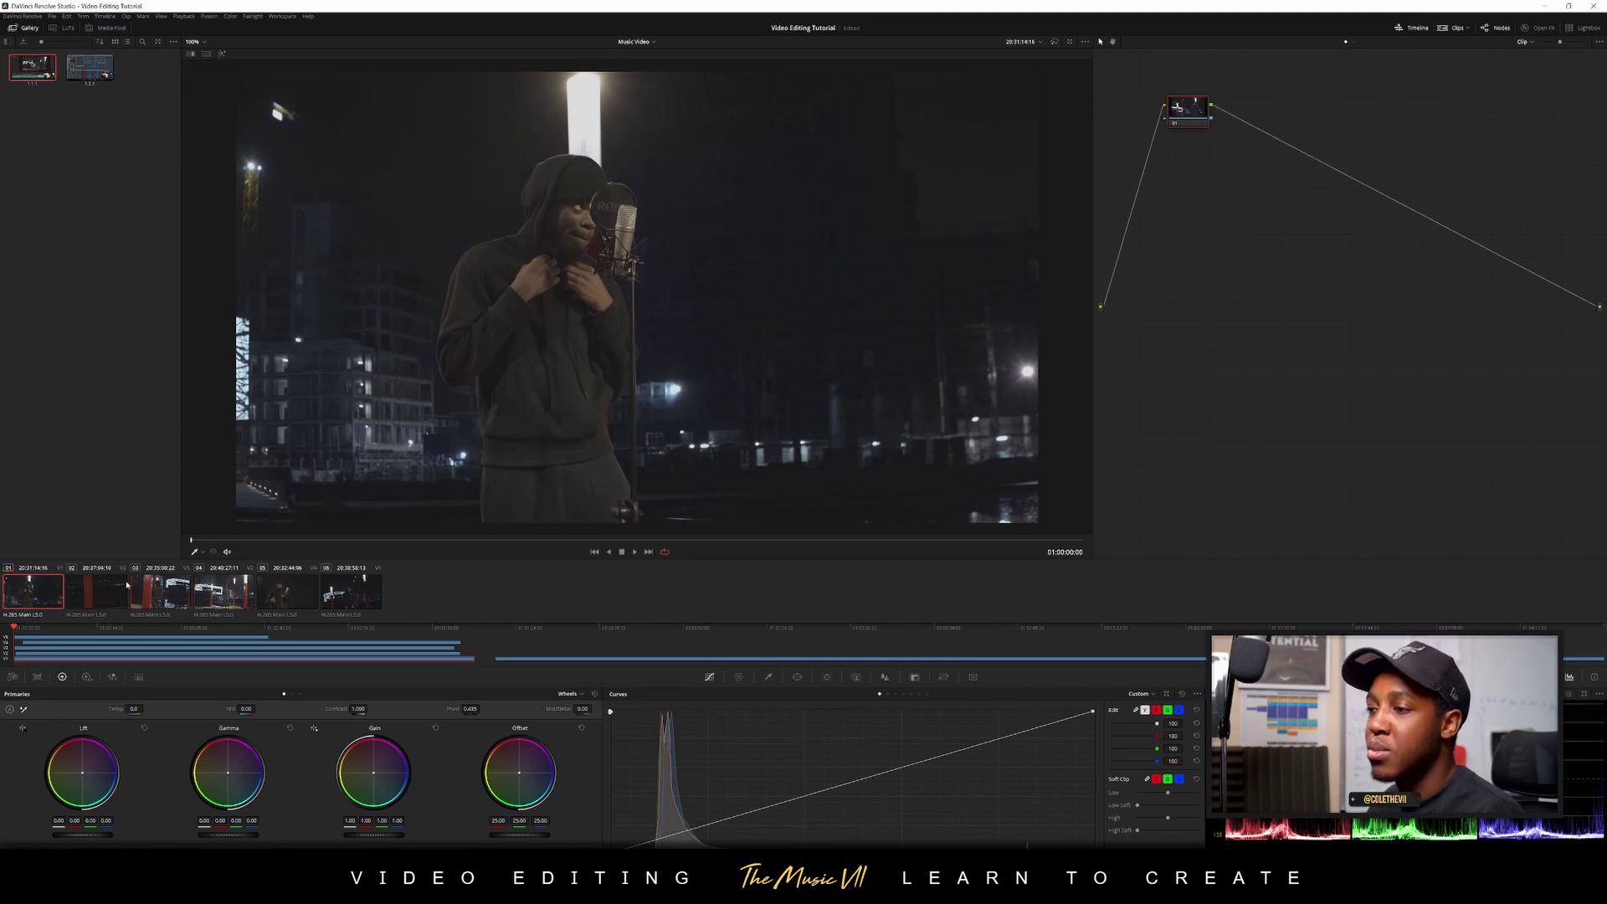
pyautogui.moveTo(246, 541); pyautogui.dragTo(306, 542)
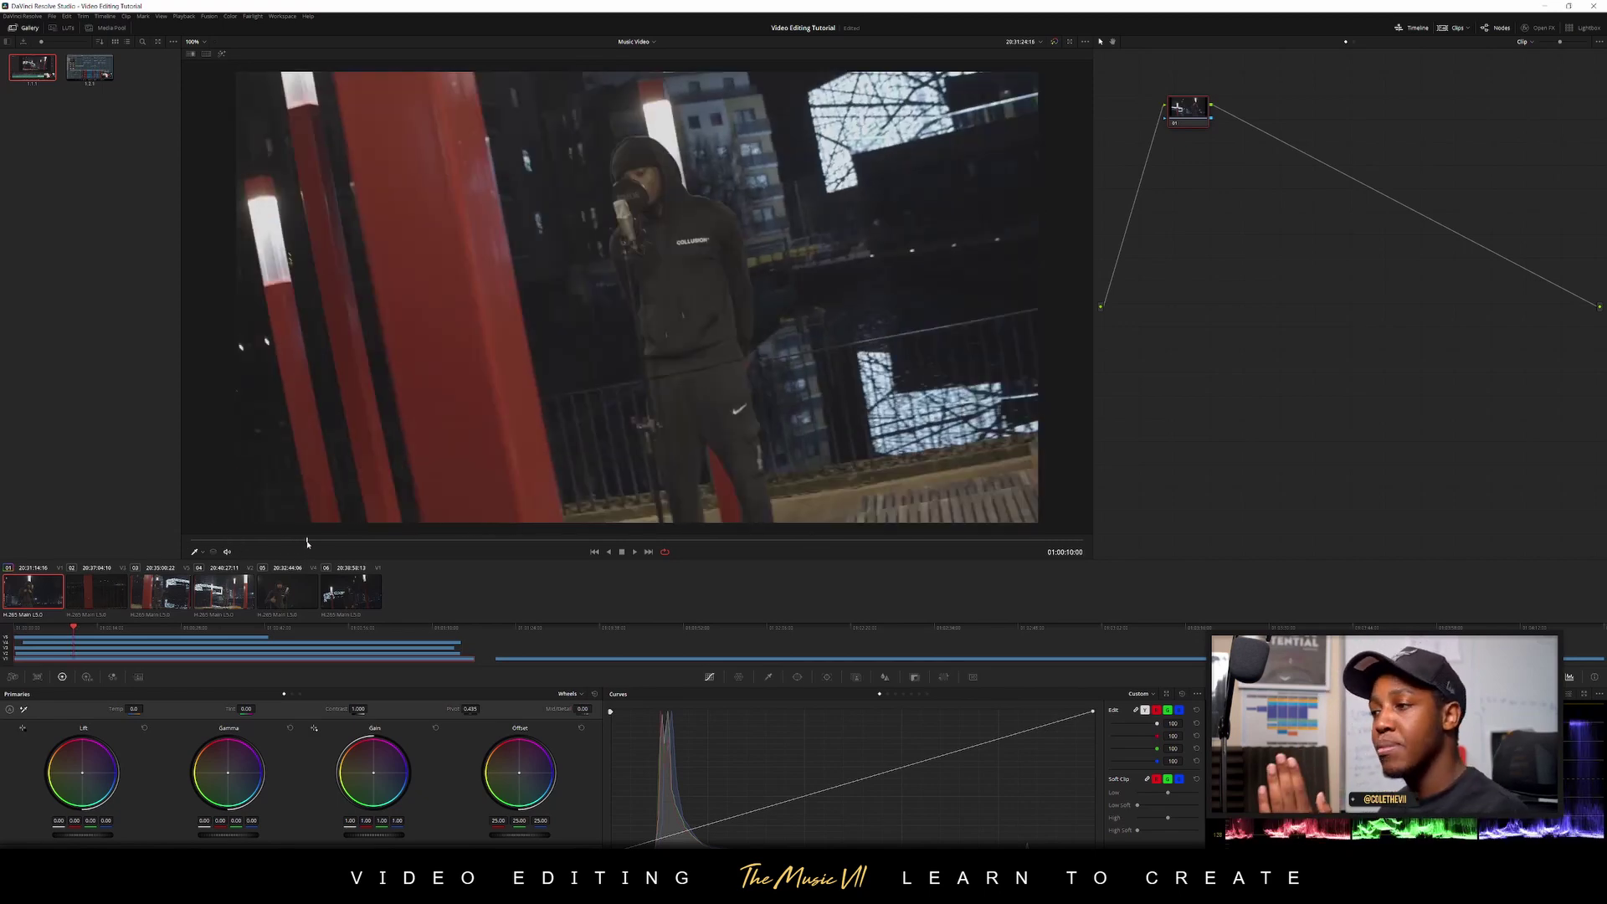
pyautogui.hotkey('shift', '4')
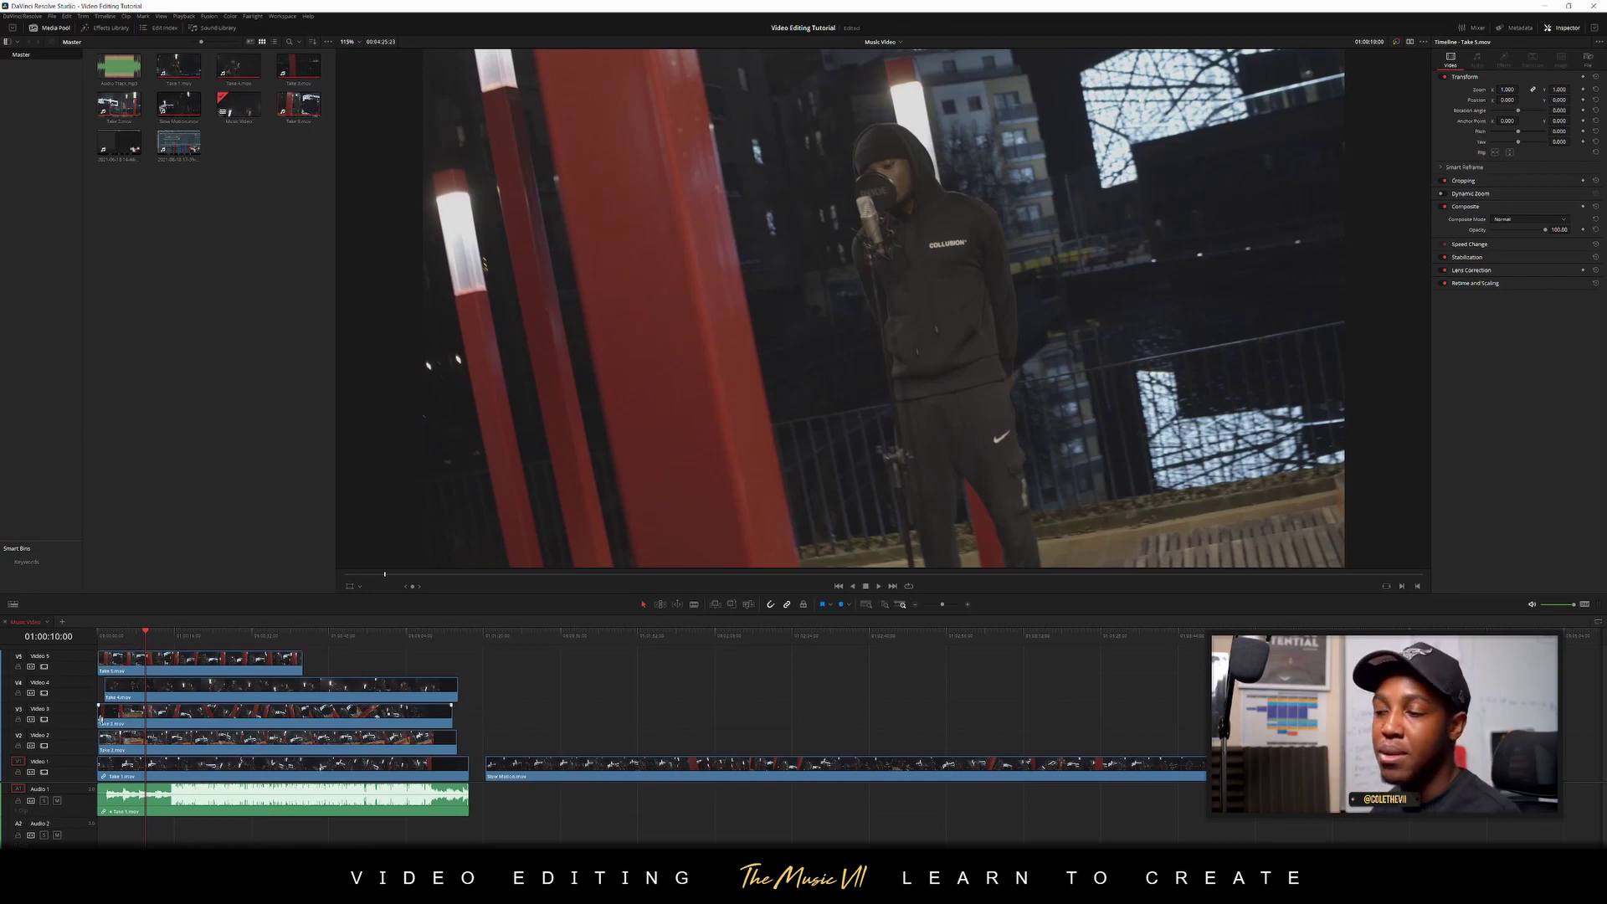
pyautogui.click(156, 740)
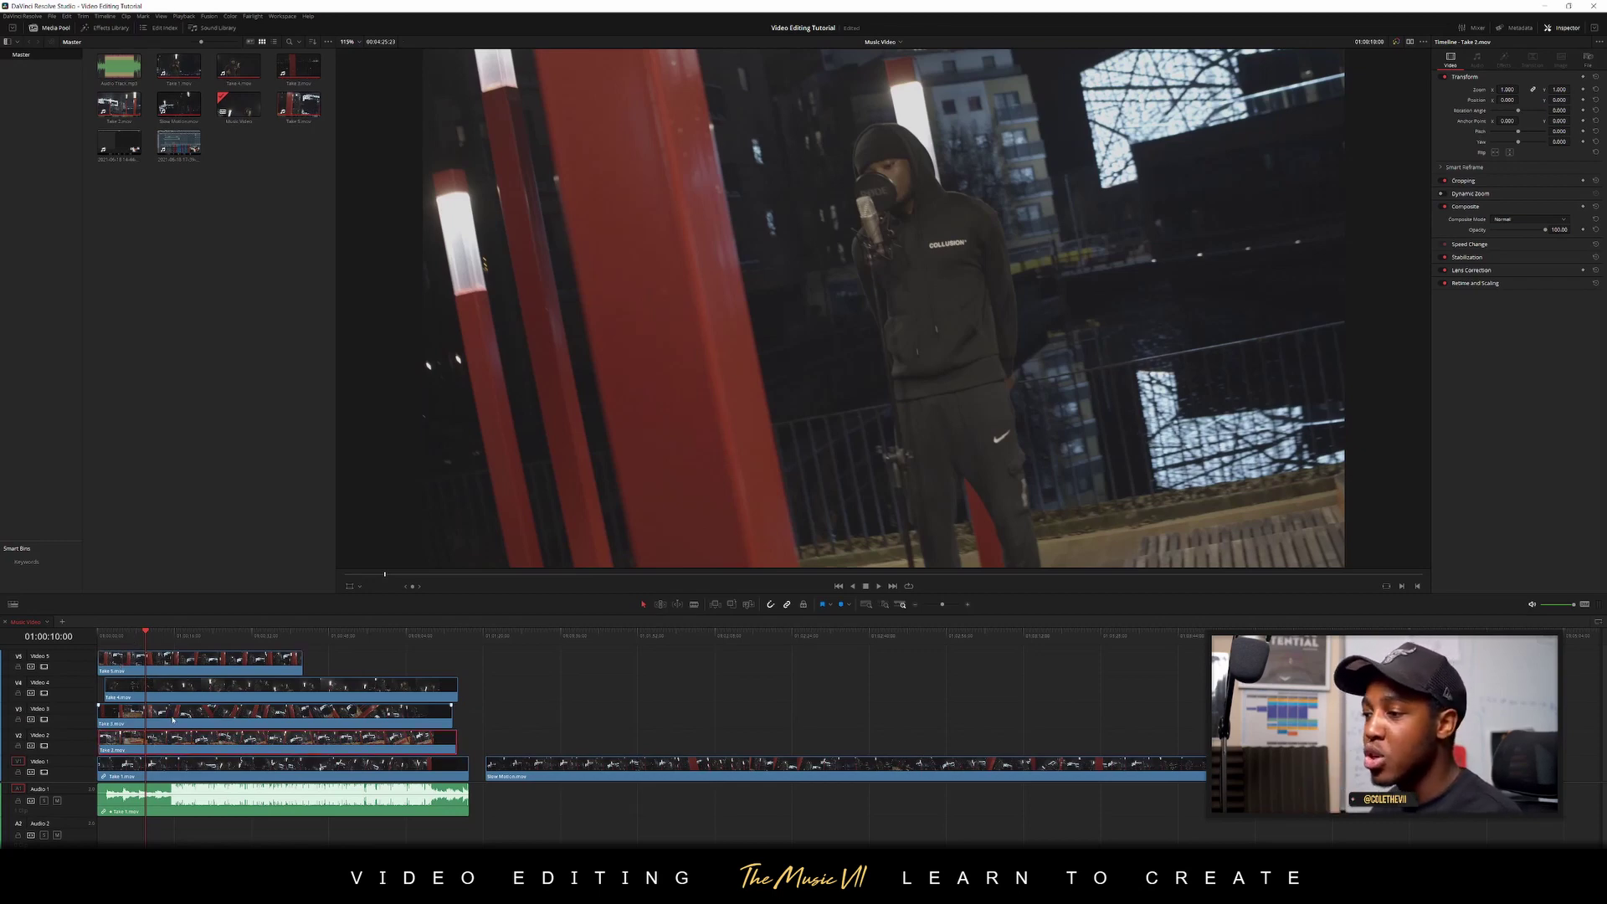
pyautogui.press('d')
pyautogui.click(150, 723)
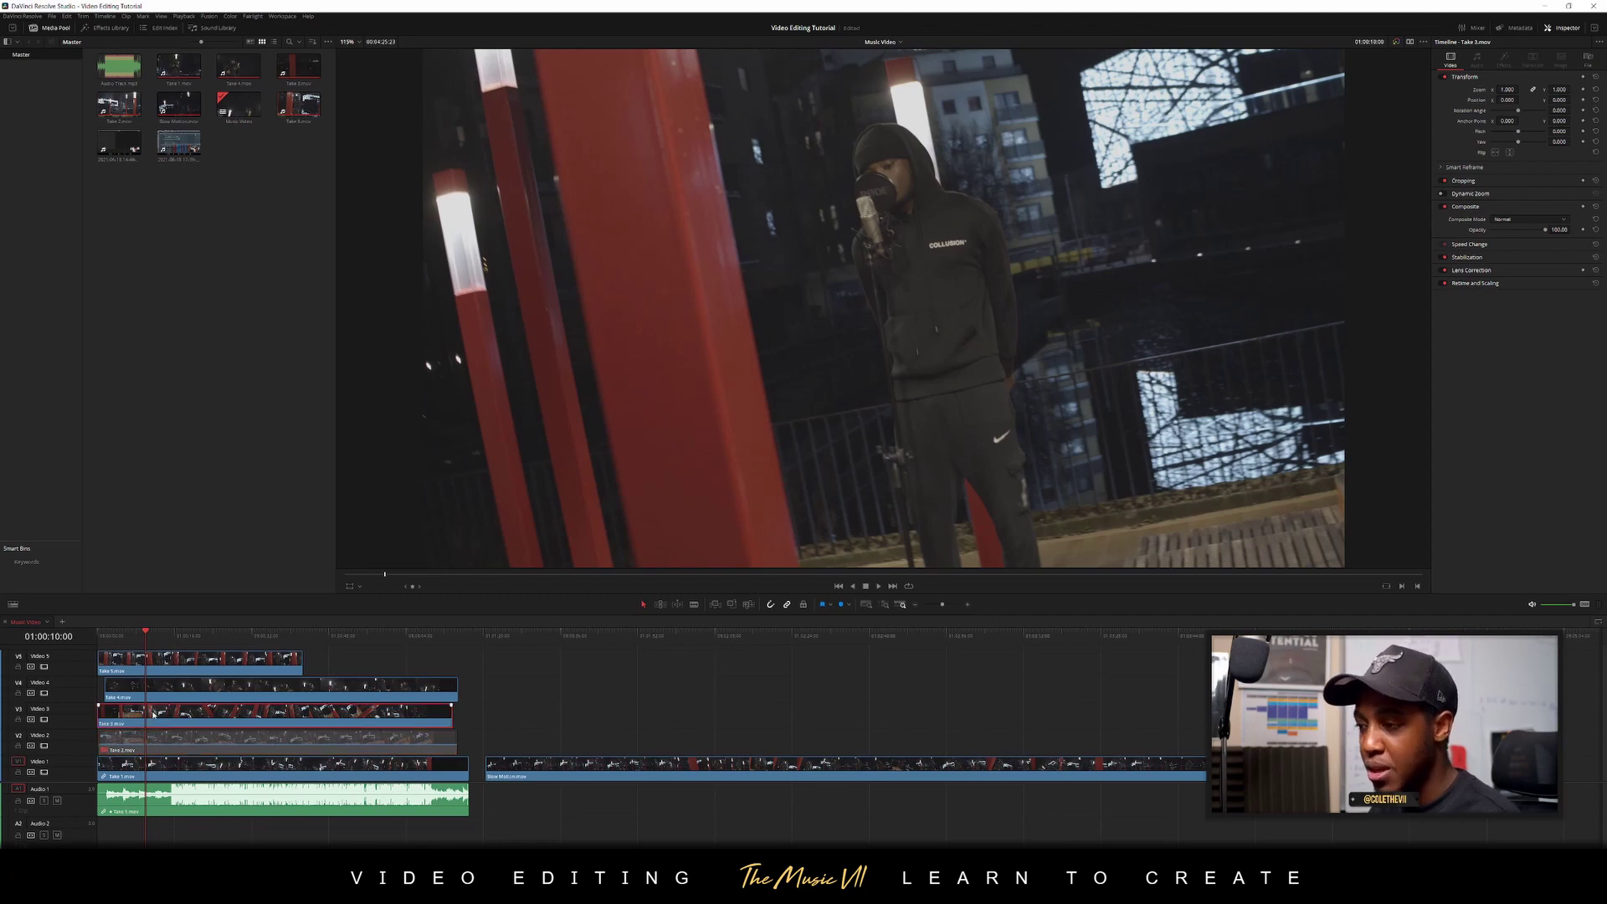
pyautogui.press('d')
pyautogui.click(165, 685)
pyautogui.press('d')
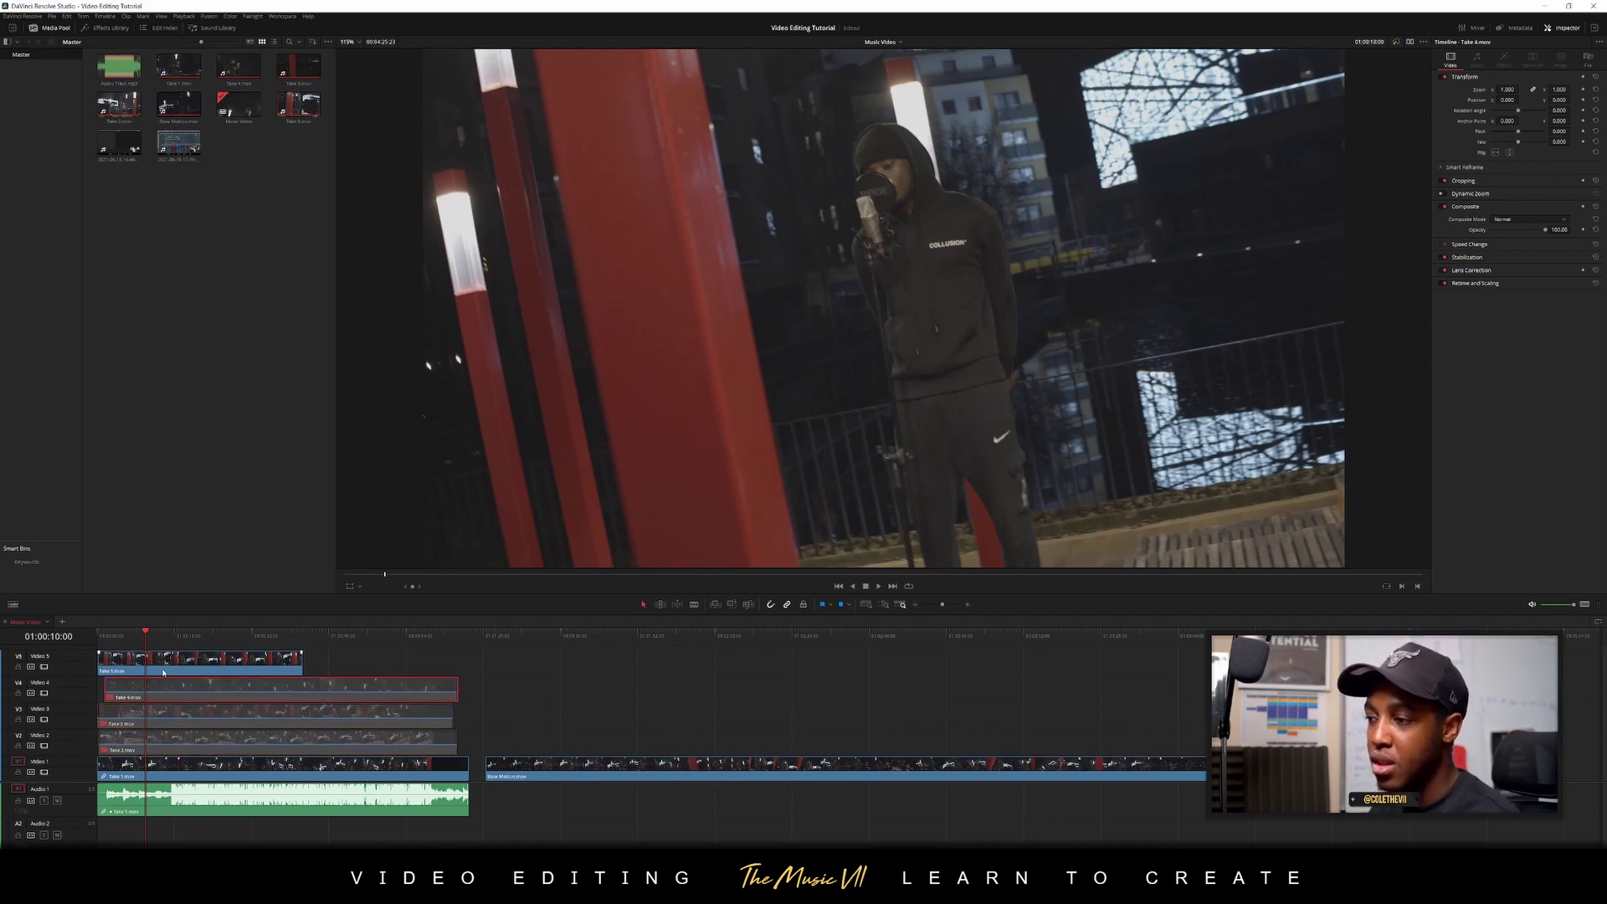
pyautogui.click(172, 662)
pyautogui.press('d')
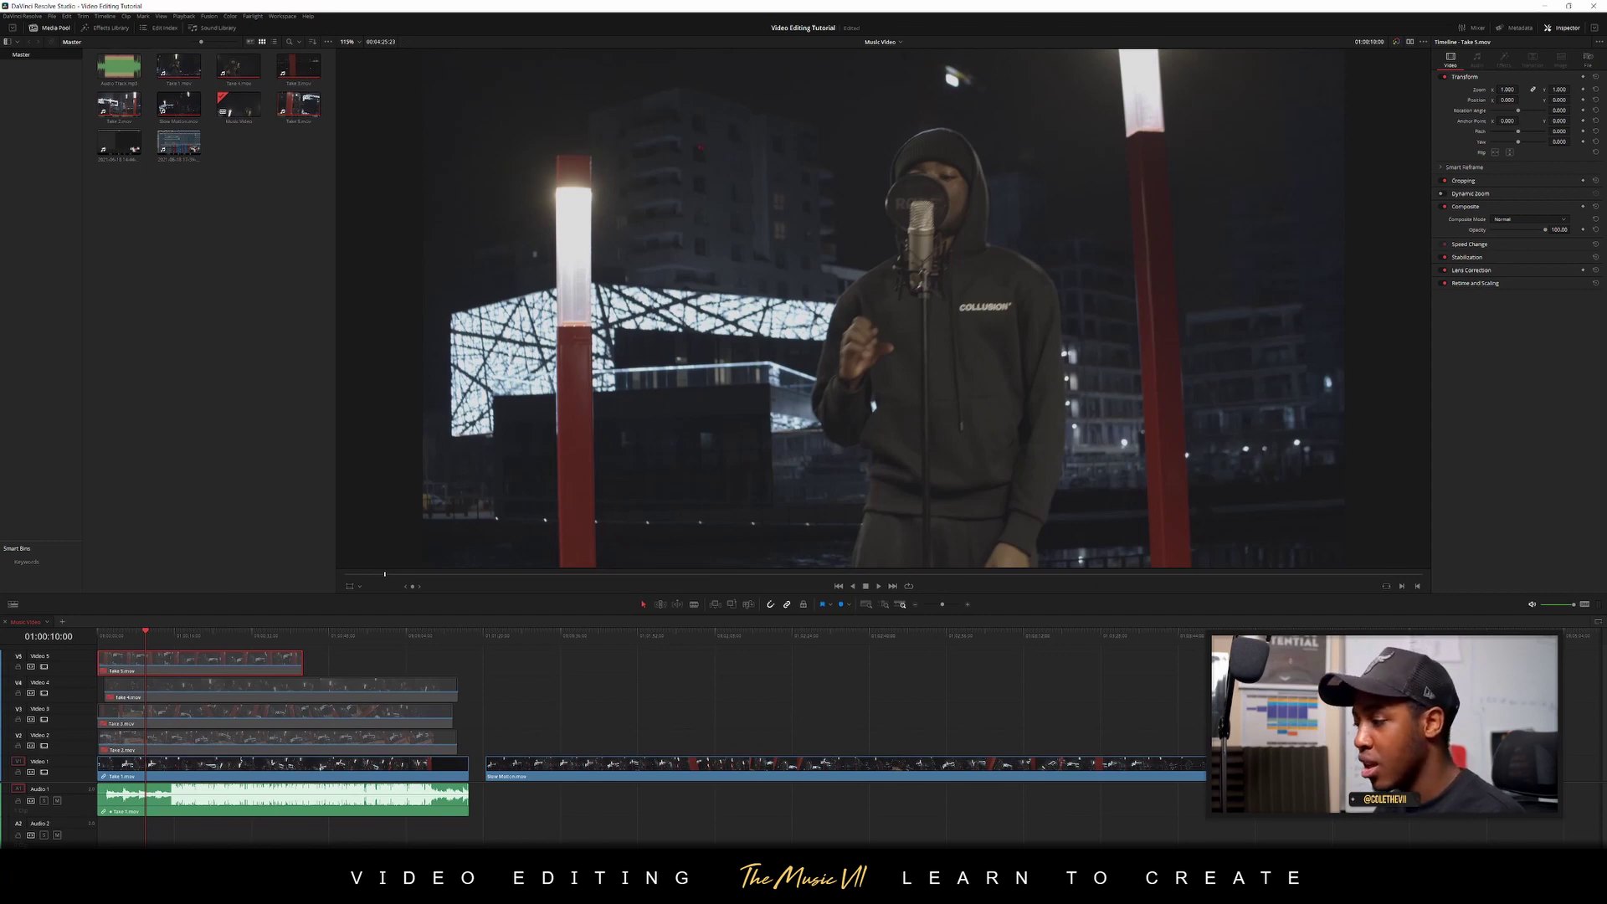
# Return to the Color page and skim the first clip to the frame at 01:00:56:09
pyautogui.hotkey('shift', '6')
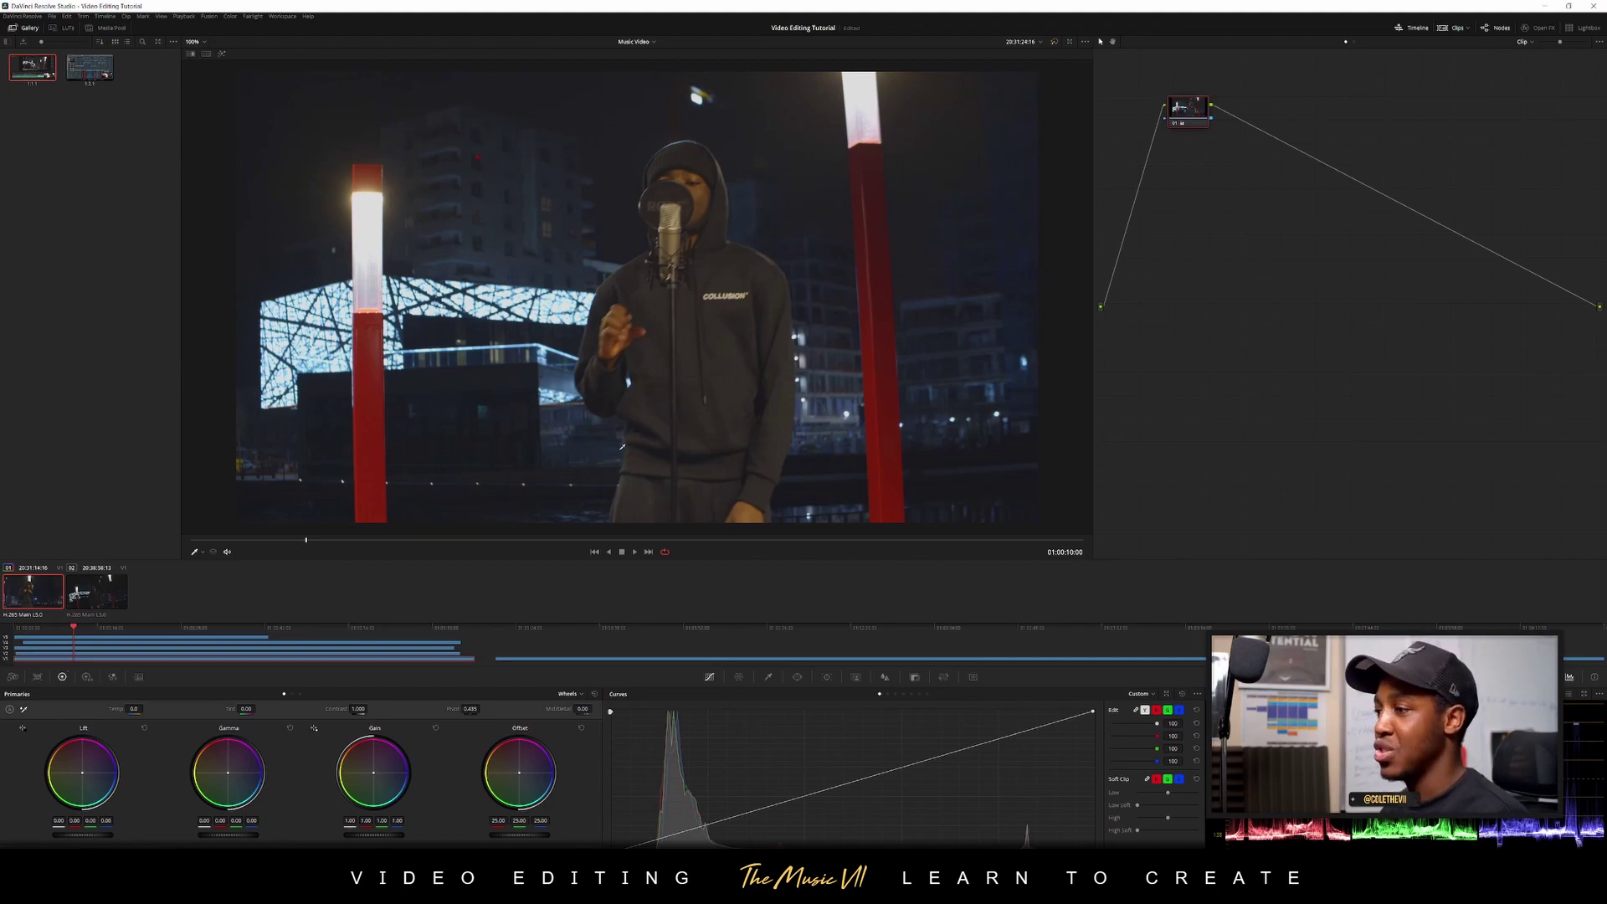
pyautogui.moveTo(477, 539); pyautogui.dragTo(791, 557)
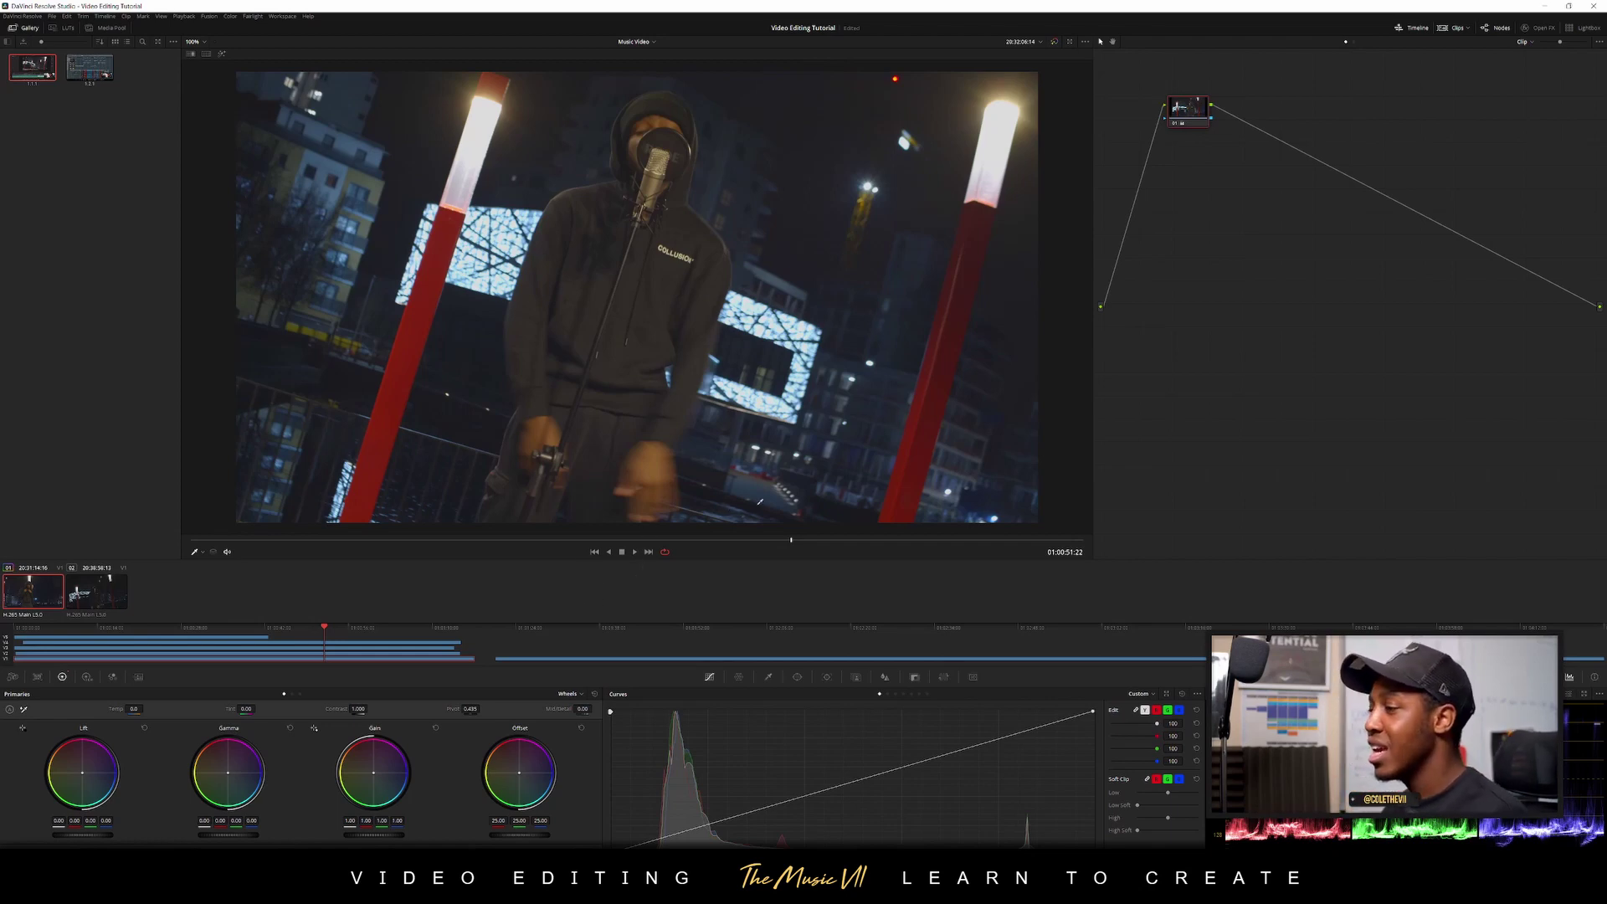
pyautogui.moveTo(794, 545); pyautogui.dragTo(838, 553)
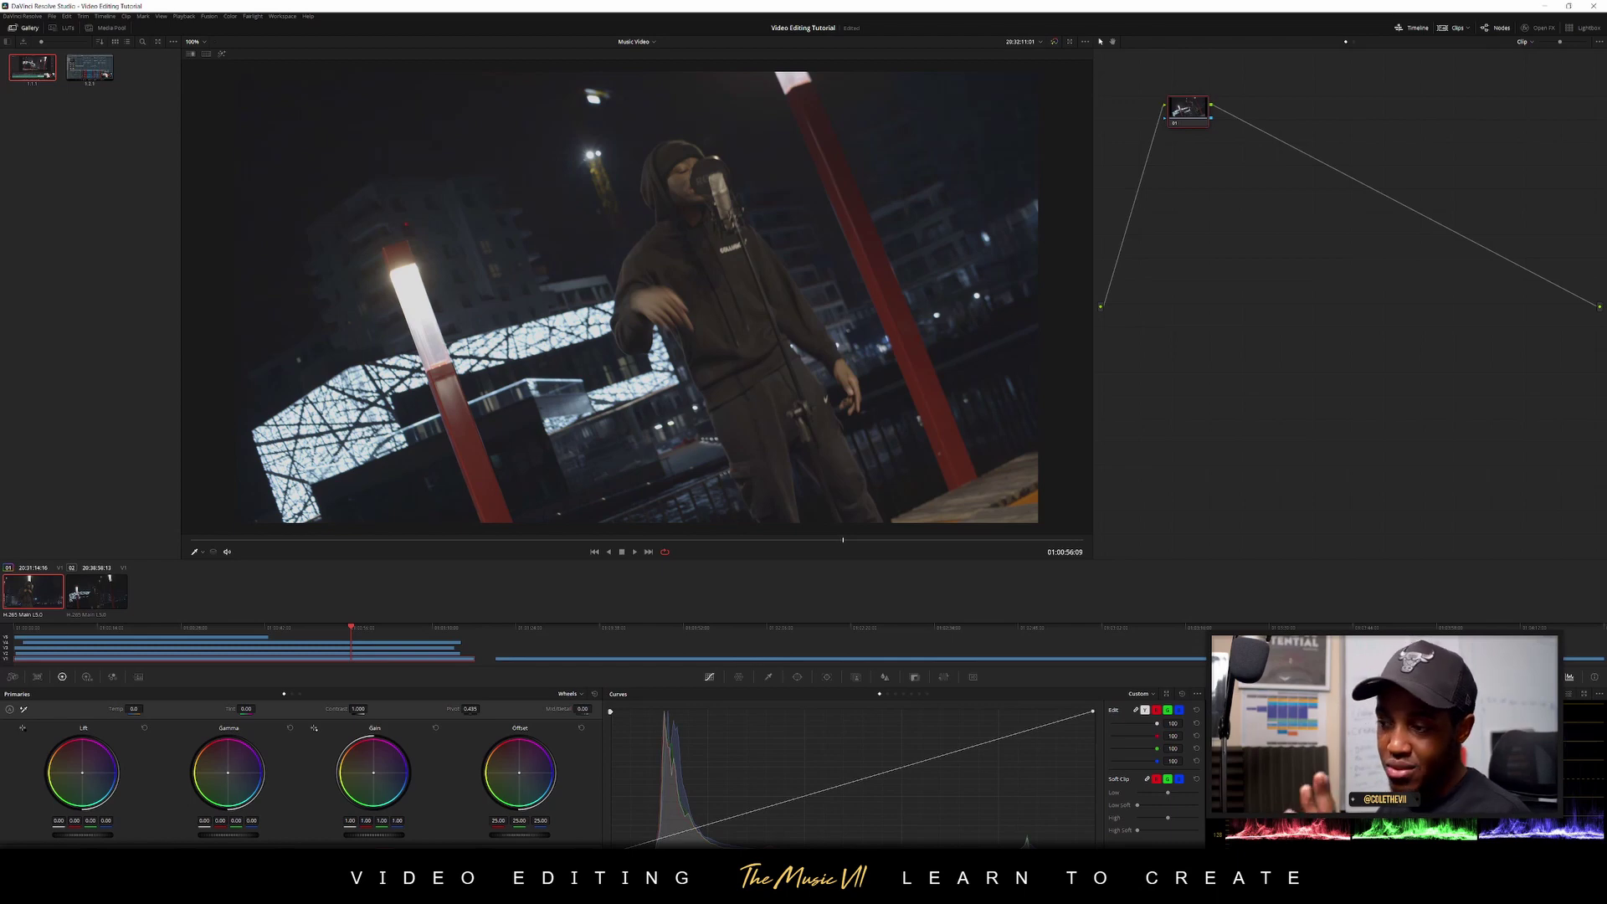
# Adjust the first clip's primary corrections, boosting its colour intensity and strongly darkening its shadows
pyautogui.hotkey('ctrl', 'v')
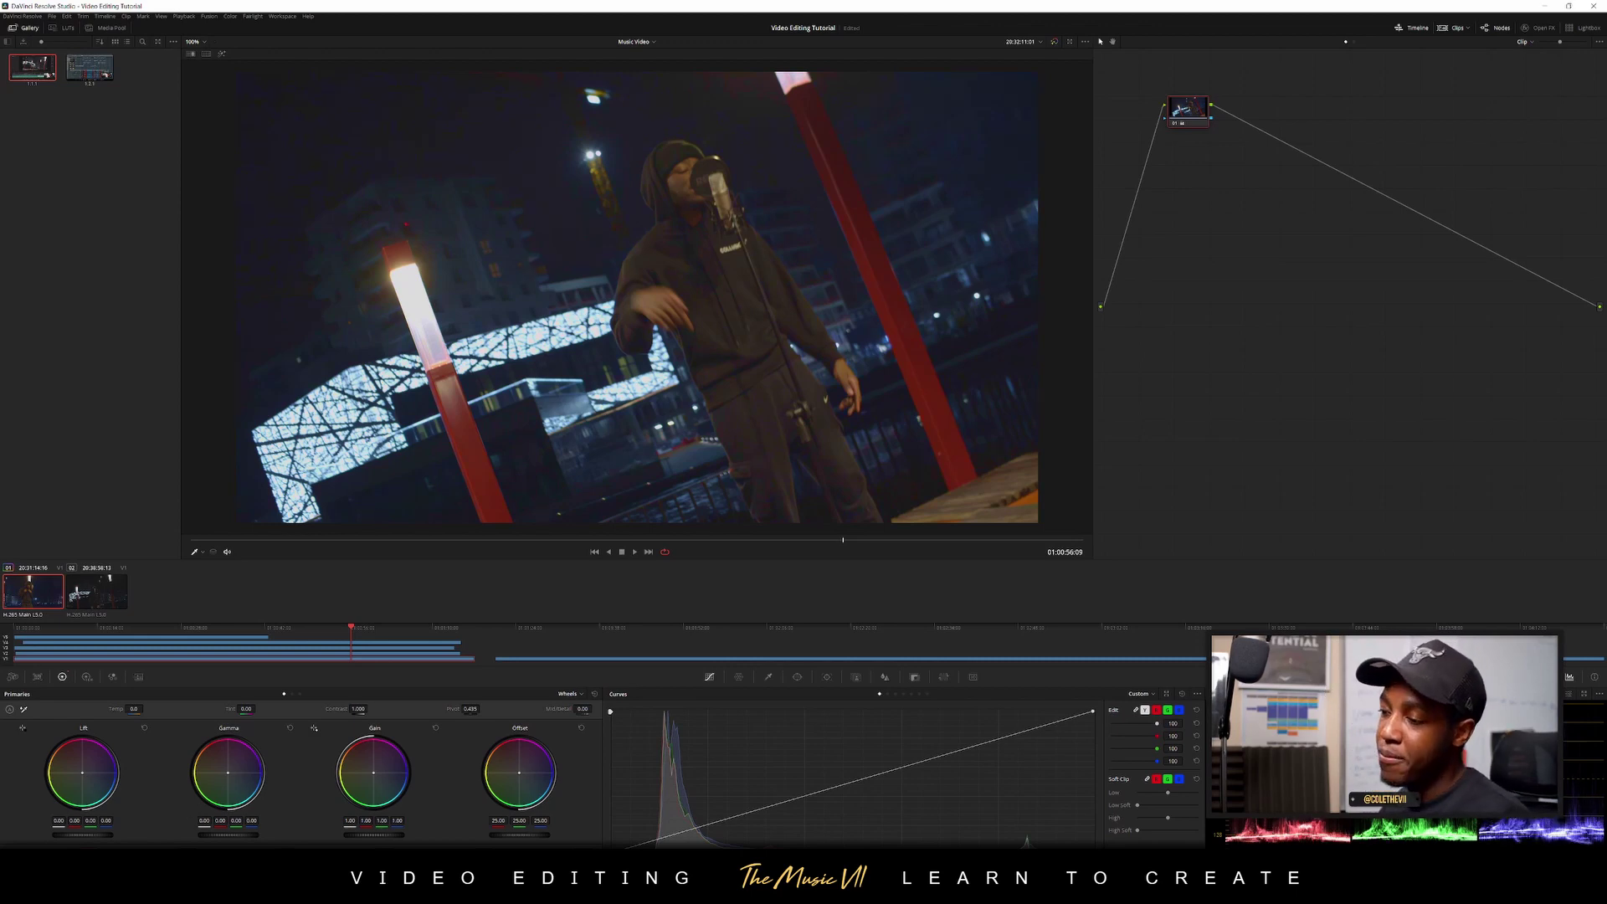
pyautogui.hotkey('shift', 'd')
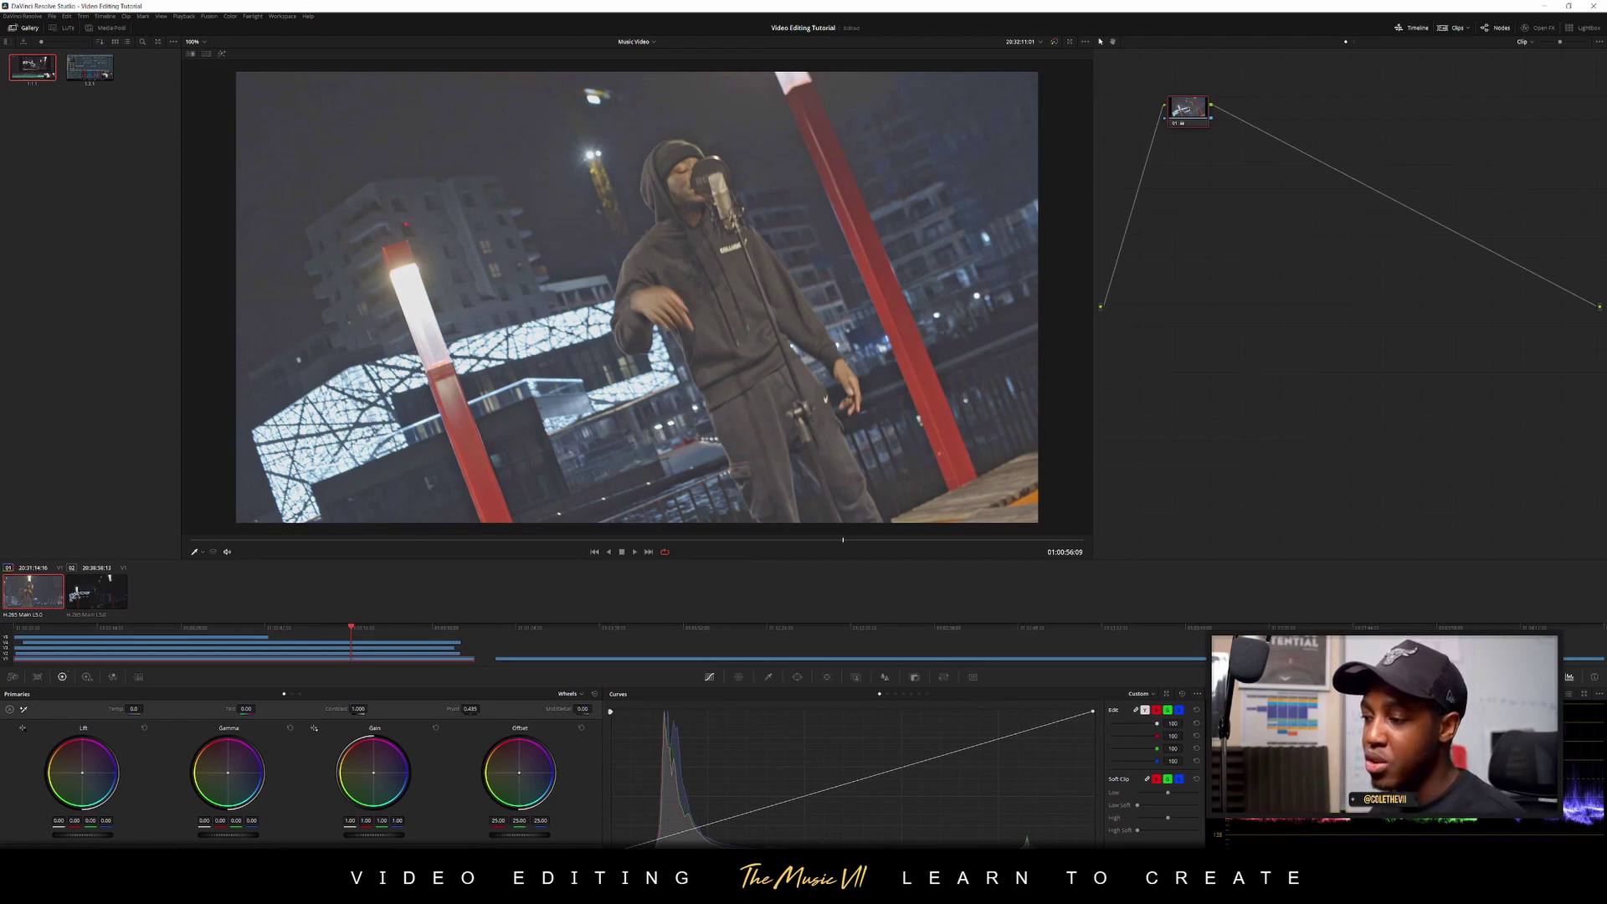
pyautogui.moveTo(226, 834); pyautogui.dragTo(195, 848)
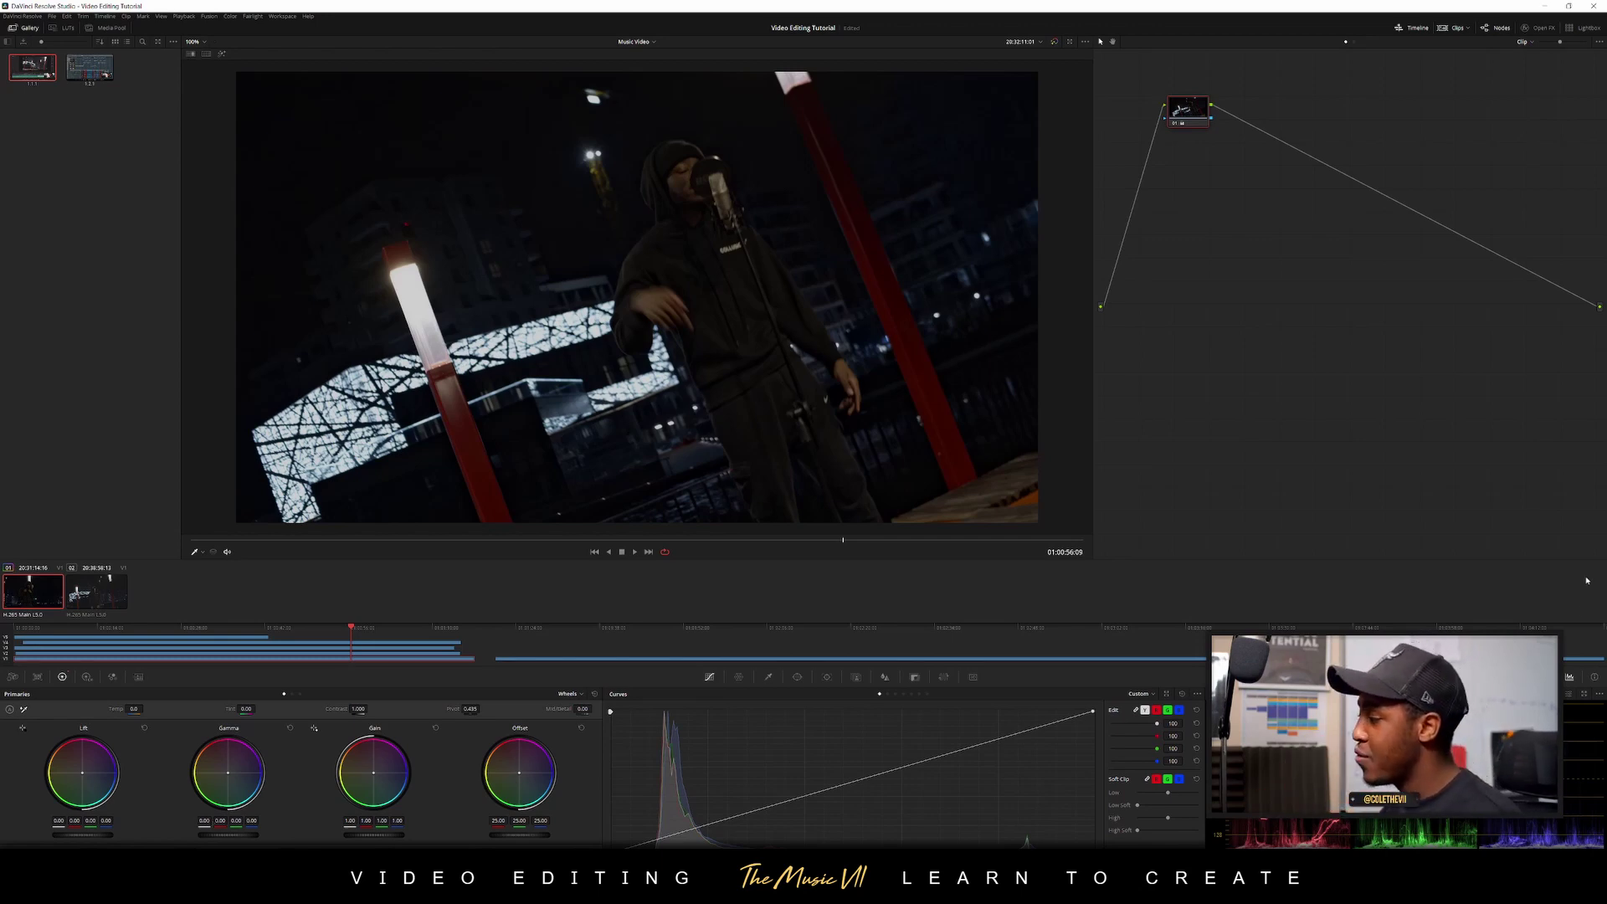
# Open the video scopes in a floating window and place it over the viewer image, clear of the colour wheels
pyautogui.click(1586, 695)
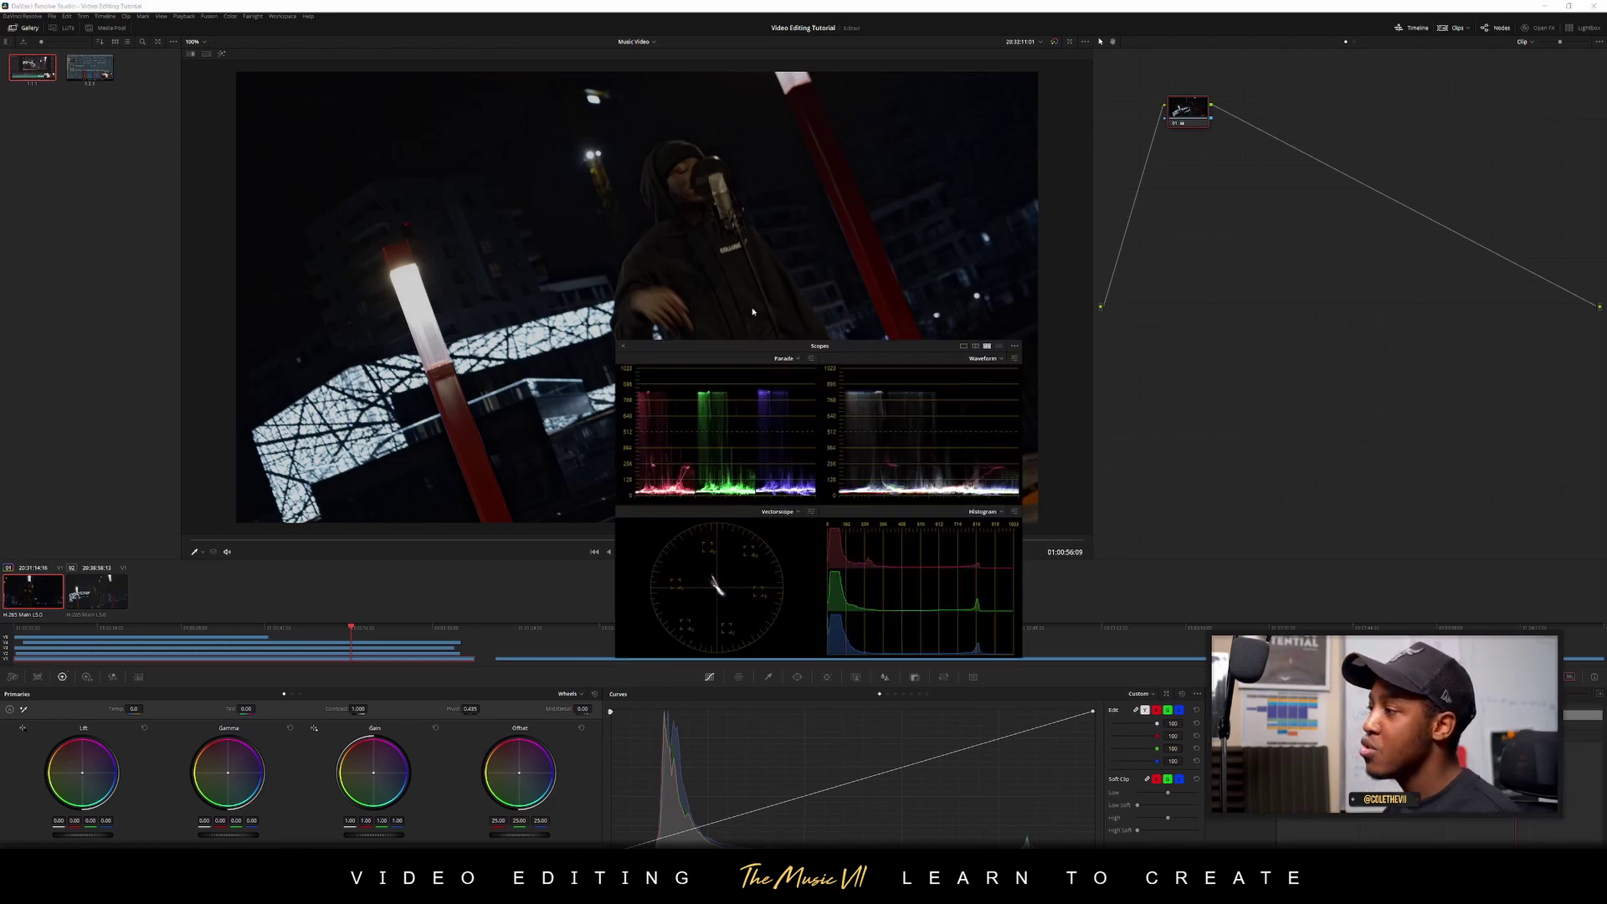
pyautogui.moveTo(706, 348); pyautogui.dragTo(310, 171)
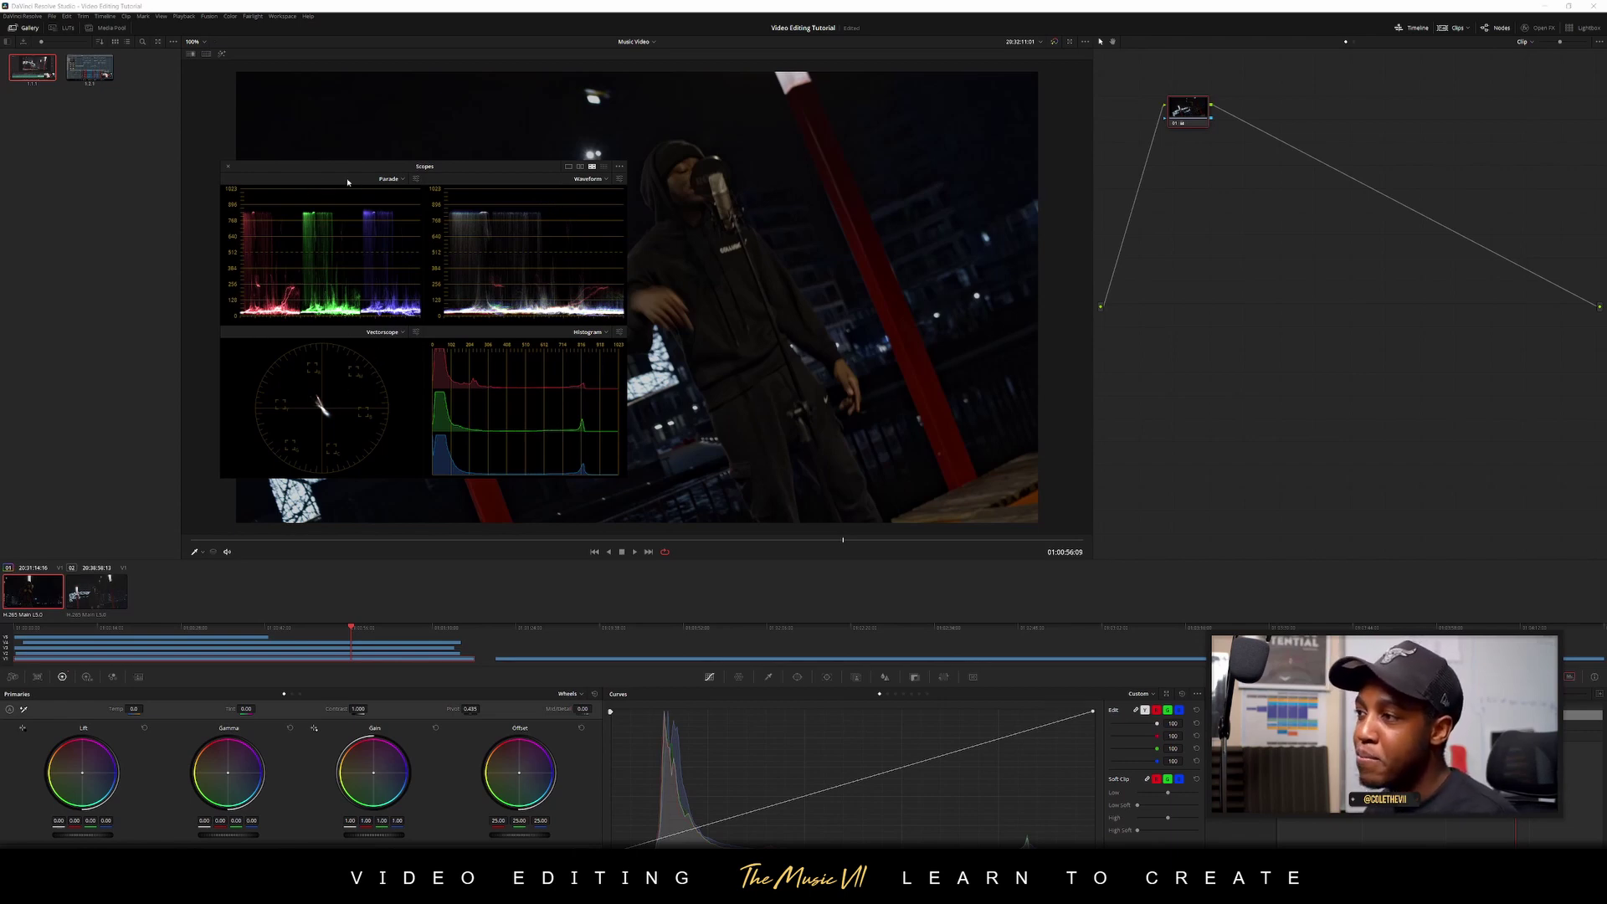
pyautogui.moveTo(318, 166); pyautogui.dragTo(383, 161)
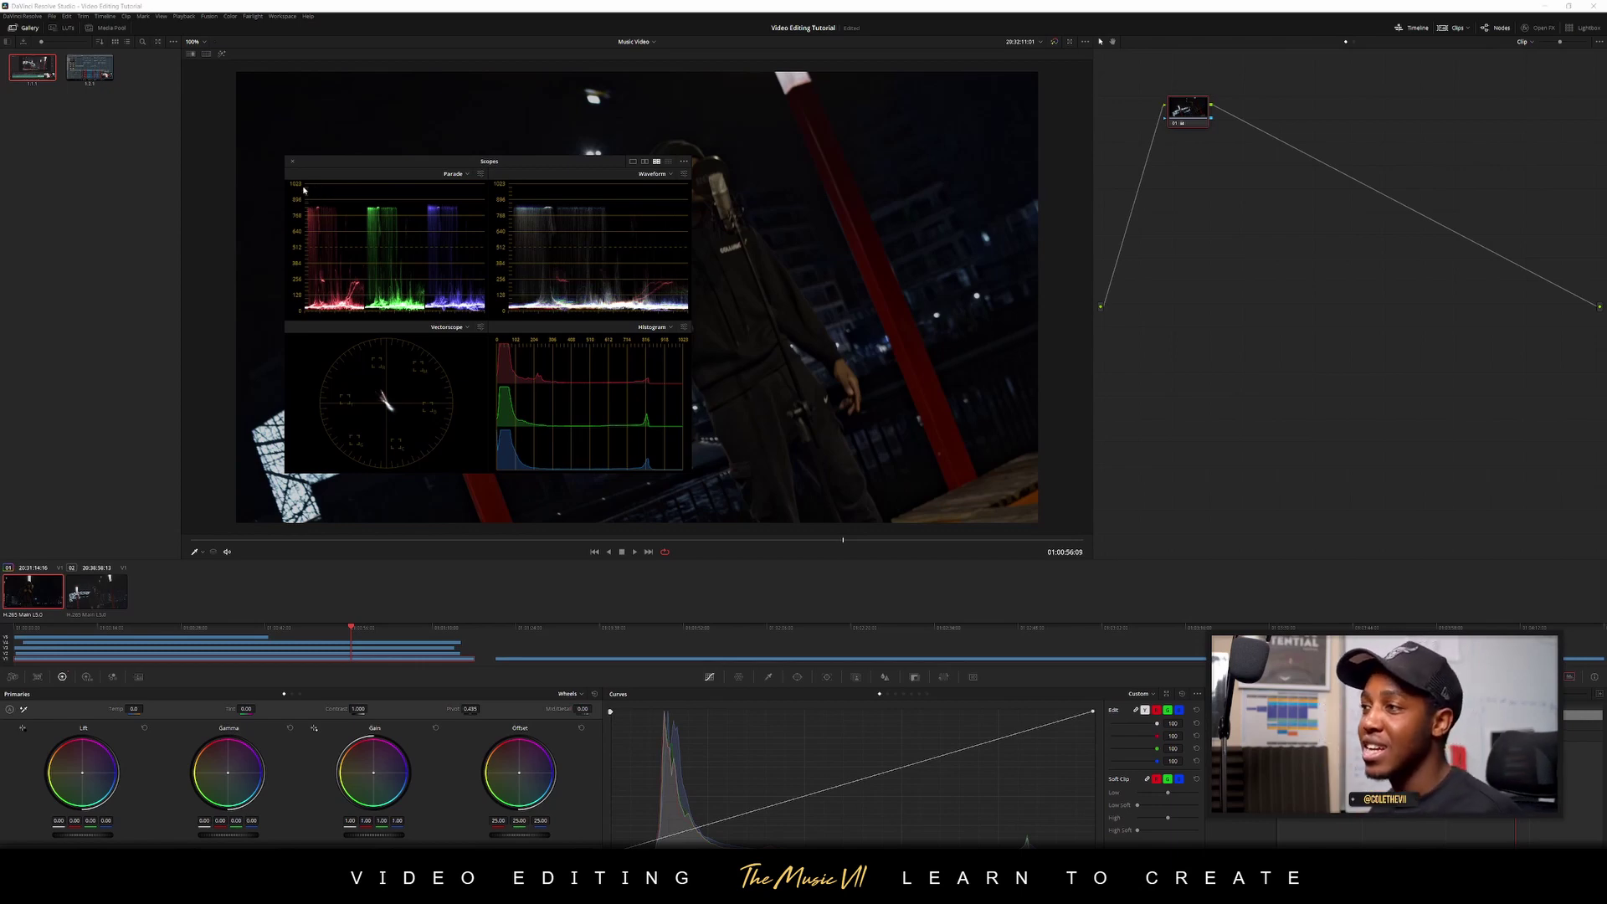
# Move the floating scopes over the node graph, clear of the viewer, and raise the first clip's contrast to about 1.13
pyautogui.moveTo(373, 176); pyautogui.dragTo(146, 112)
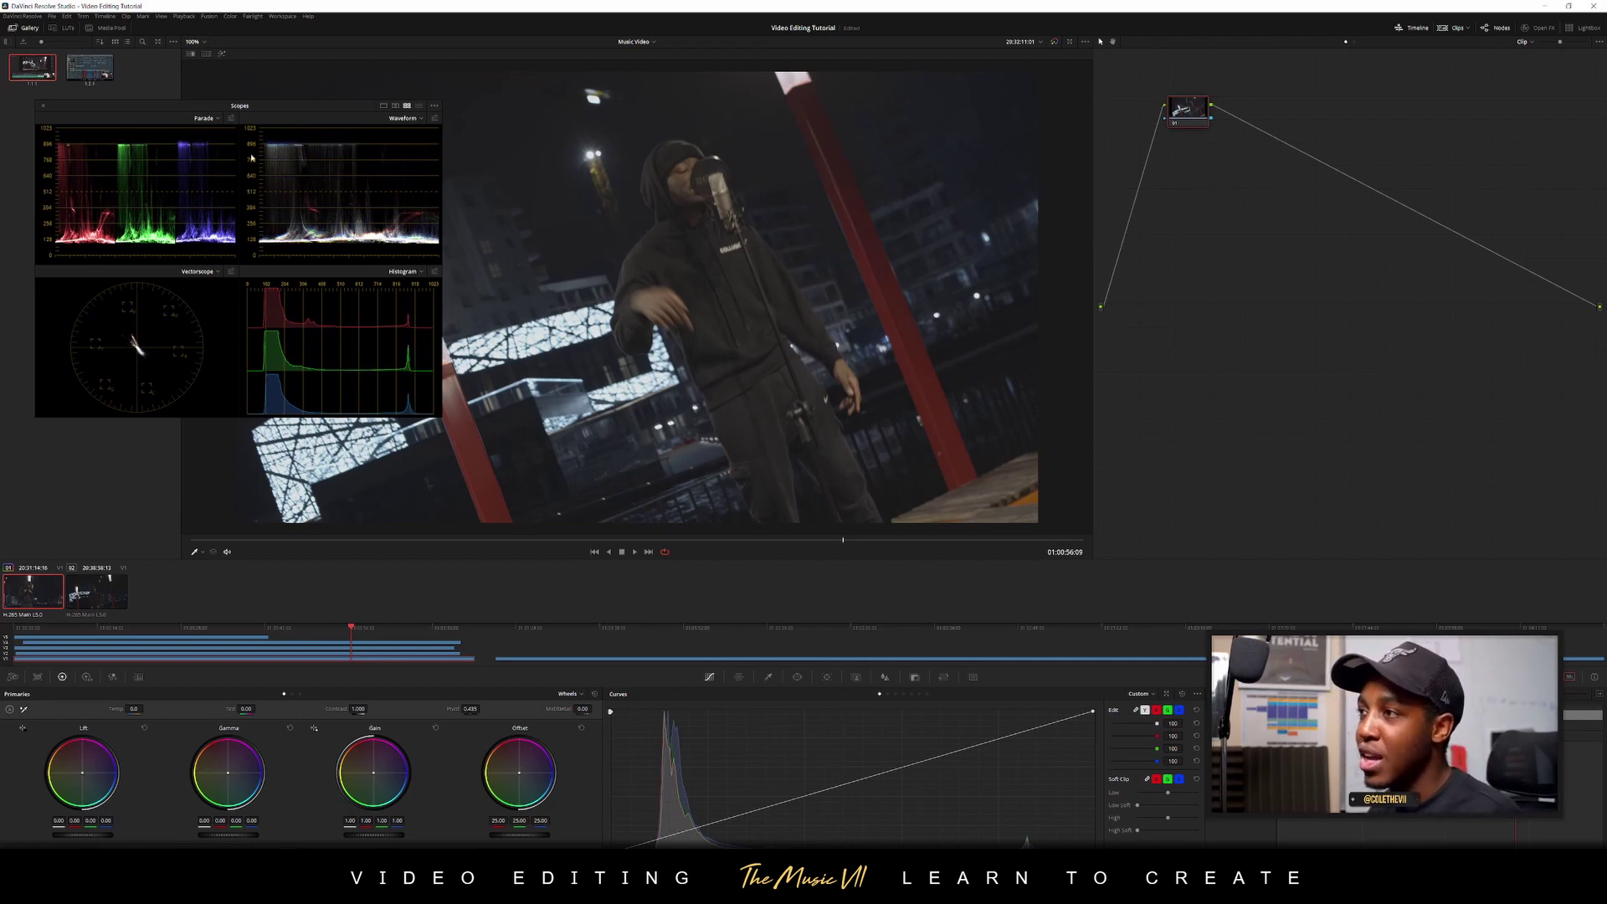
pyautogui.moveTo(256, 115); pyautogui.dragTo(1447, 217)
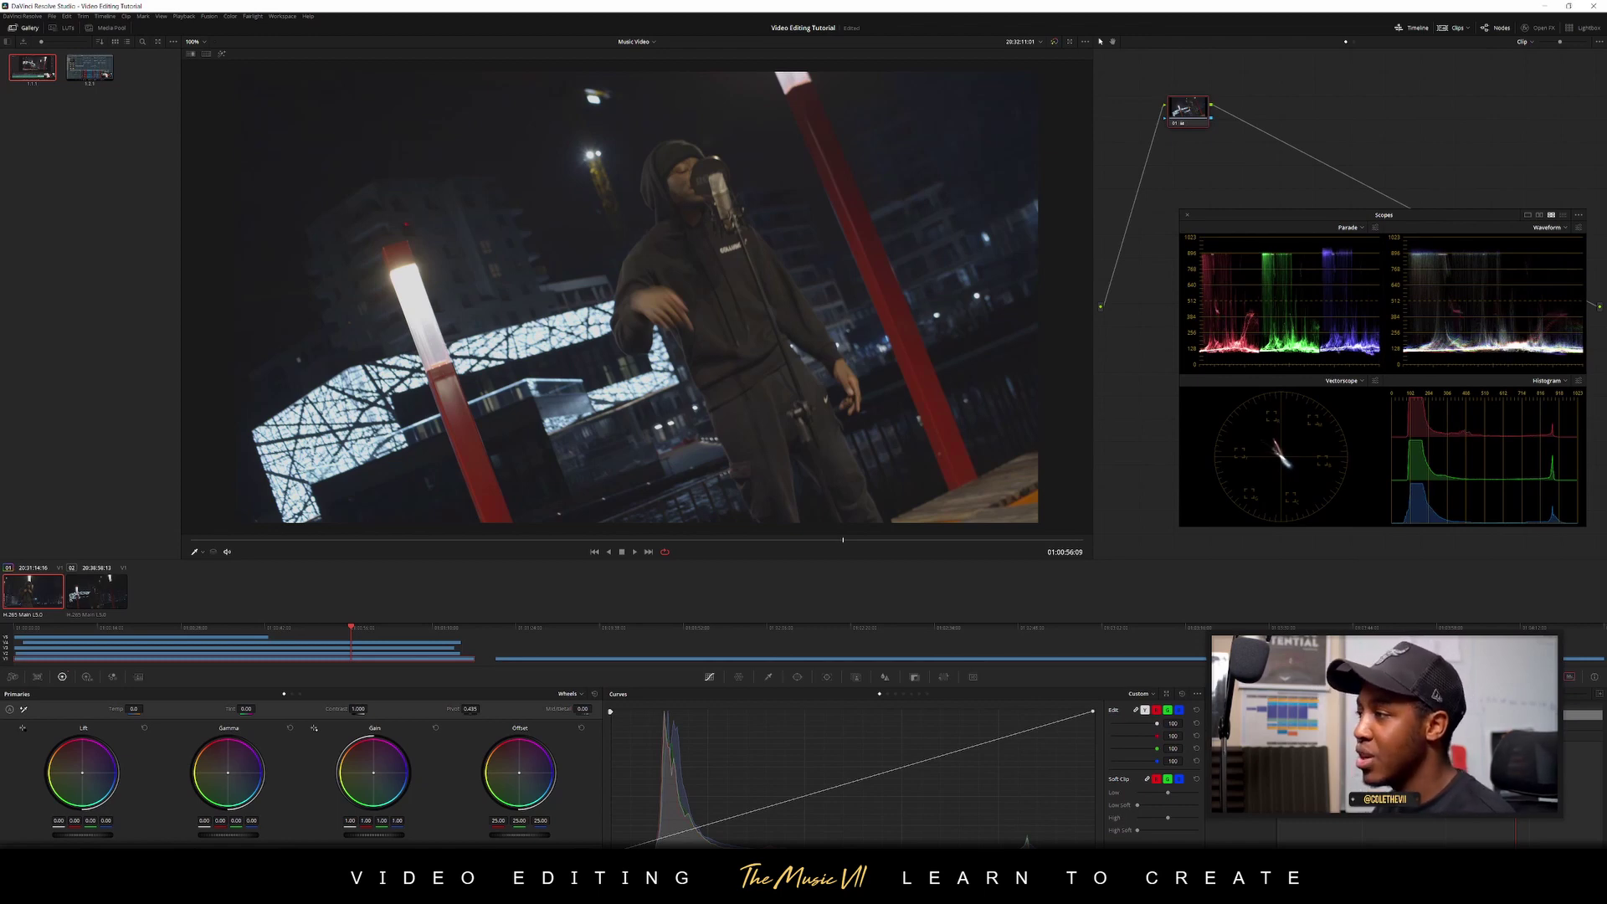
pyautogui.scroll(-2, 658, 203)
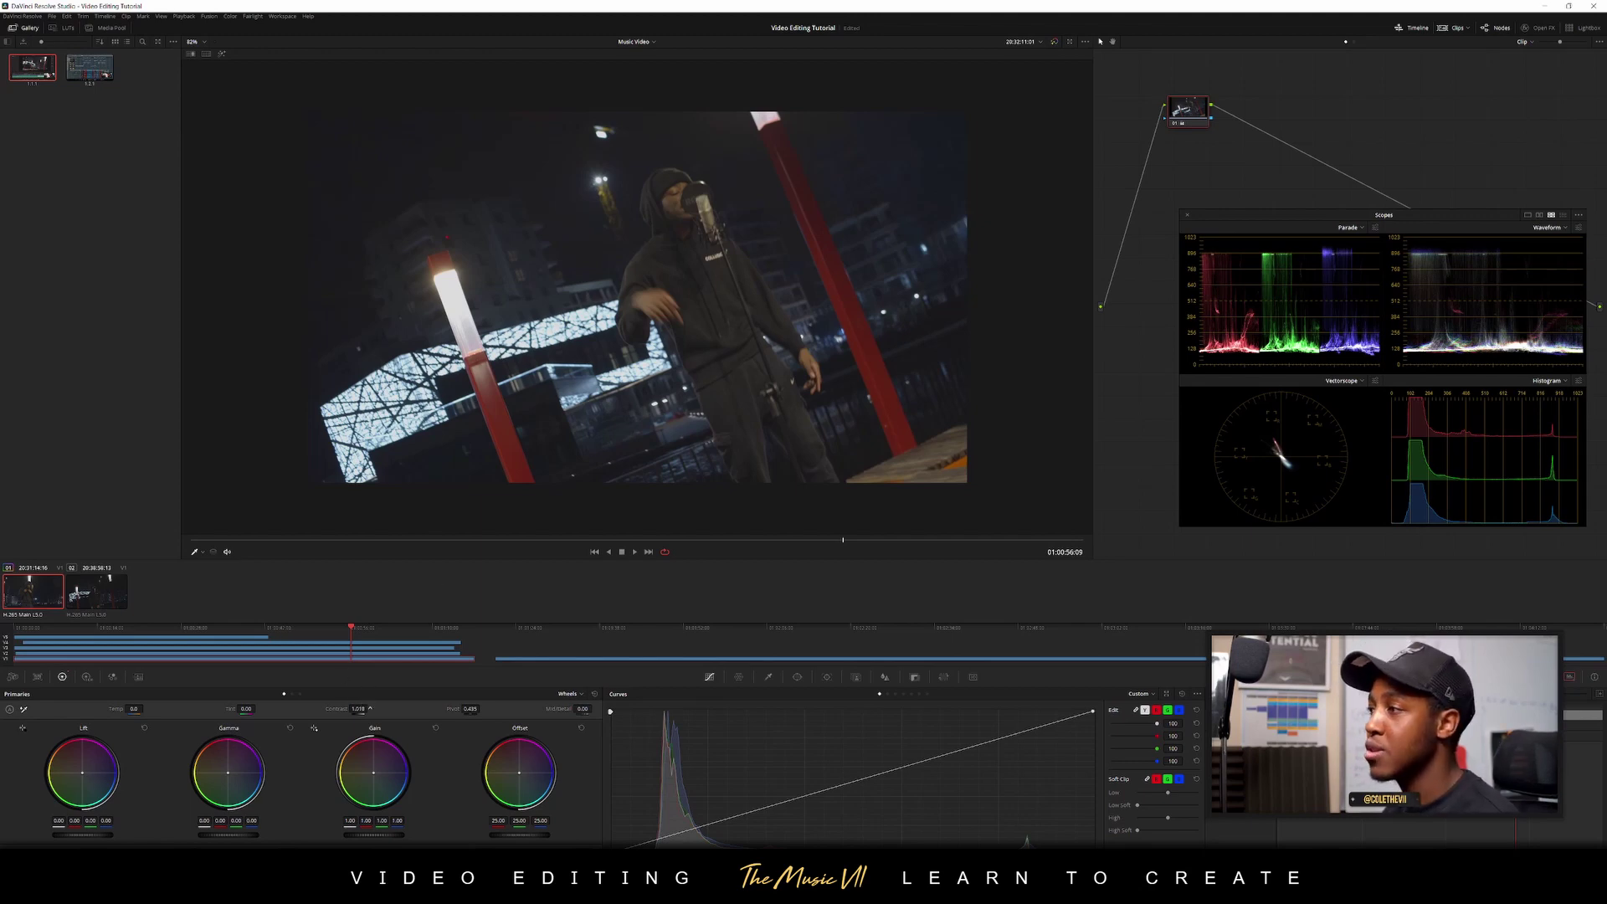
pyautogui.moveTo(370, 708); pyautogui.dragTo(370, 708)
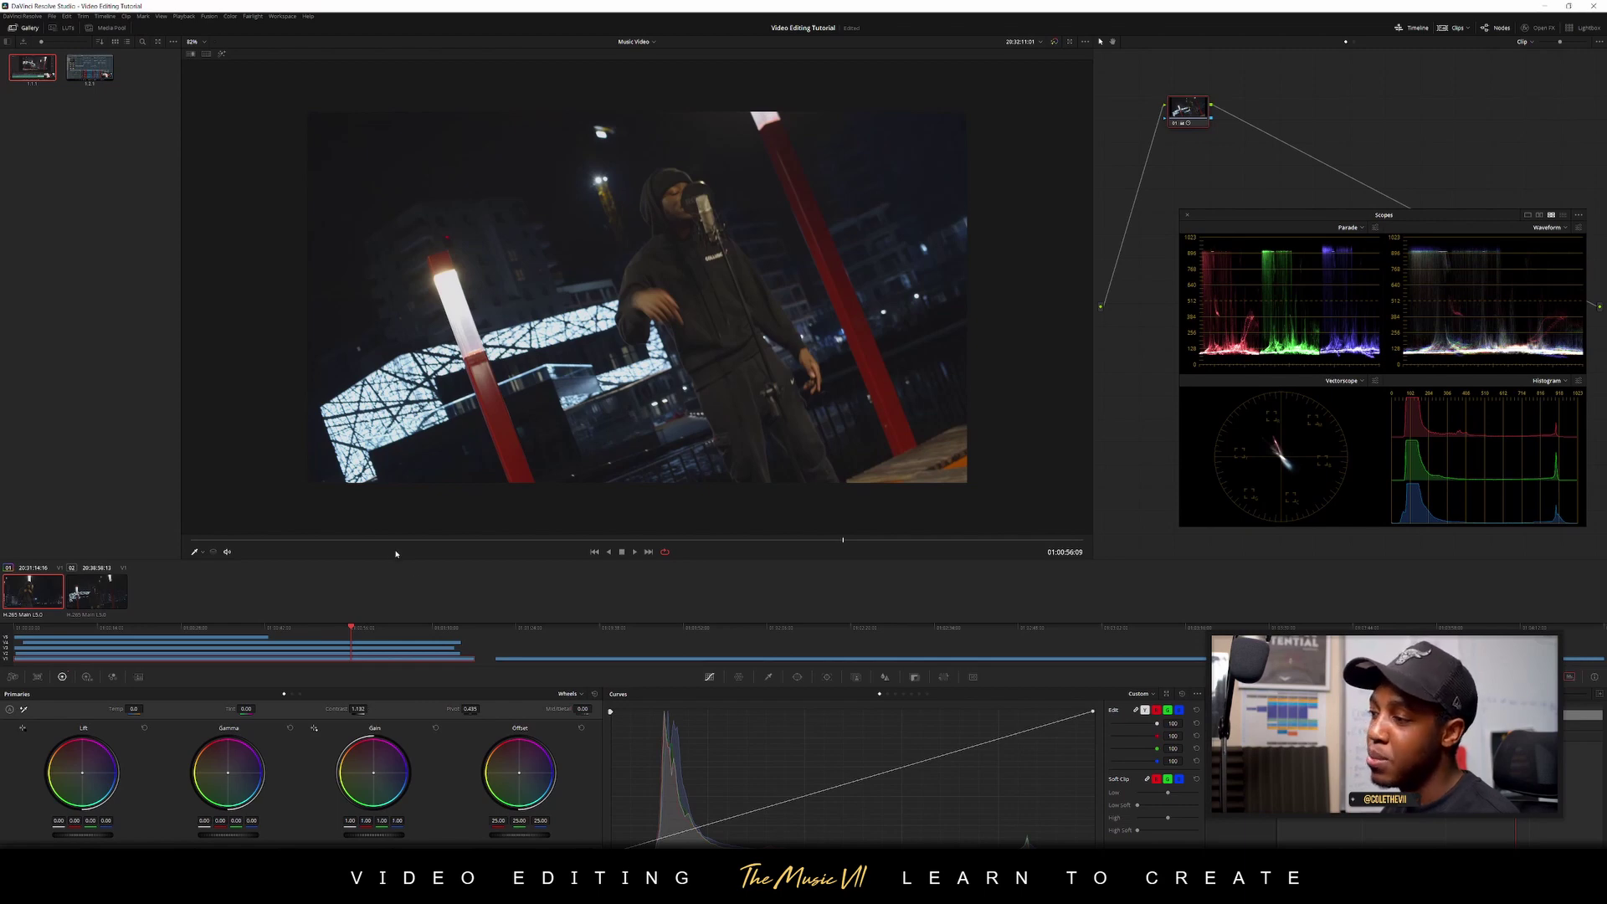
# Check the contrast change across the clip, bypassing and restoring the grade at 01:00:27:05, and end on the frame at 01:00:20:21
pyautogui.moveTo(393, 541); pyautogui.dragTo(551, 541)
pyautogui.click(505, 541)
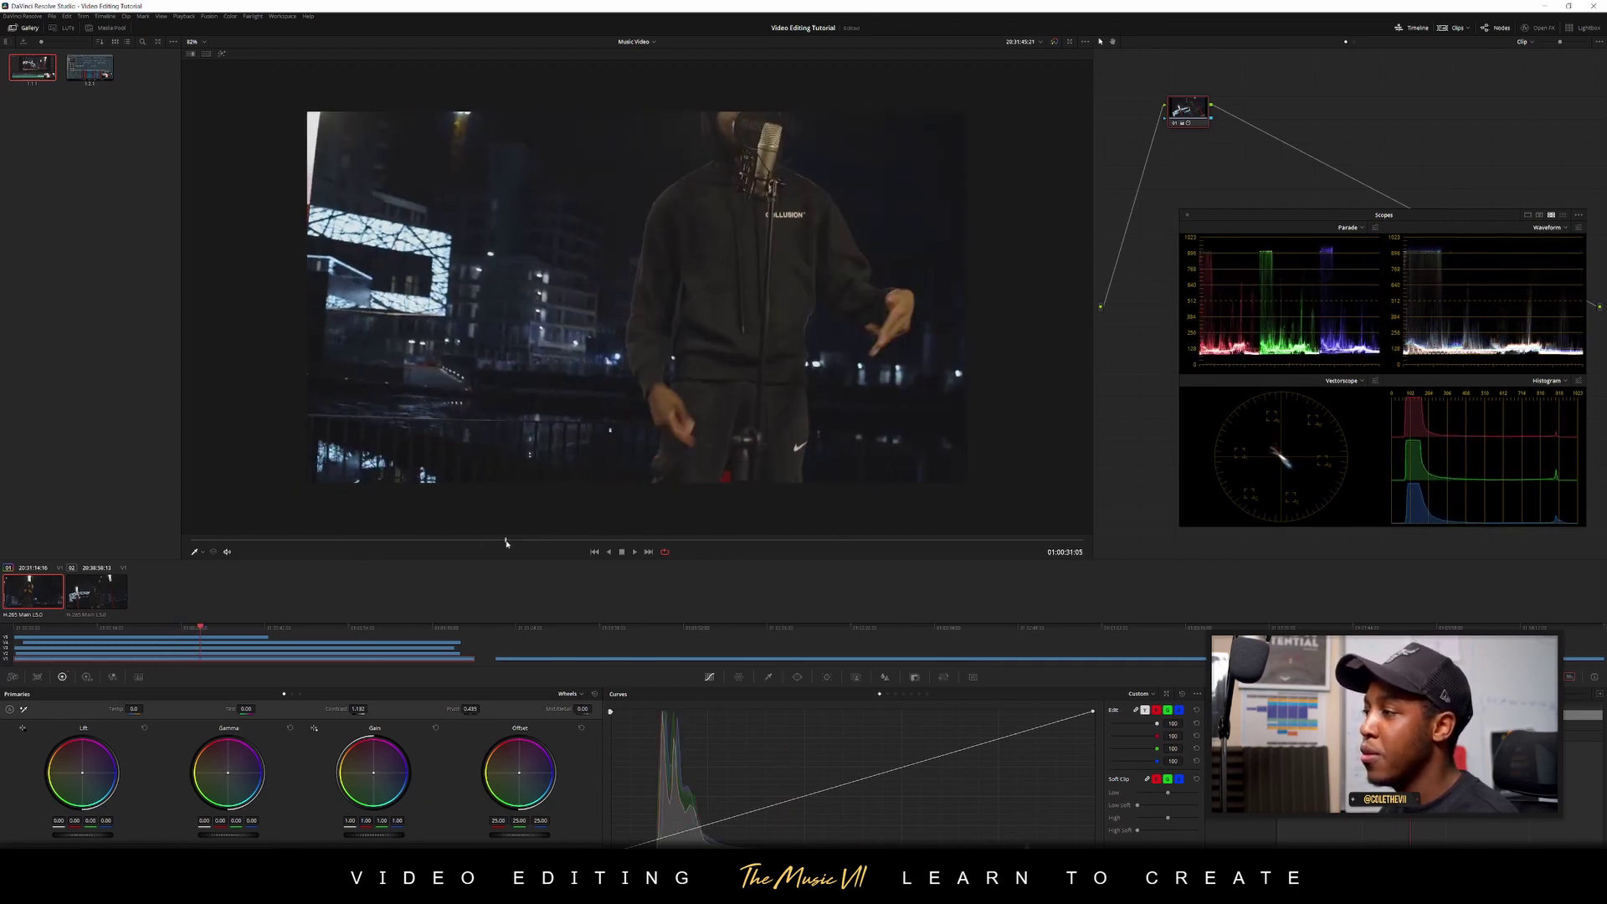
pyautogui.click(1054, 42)
pyautogui.click(1054, 42)
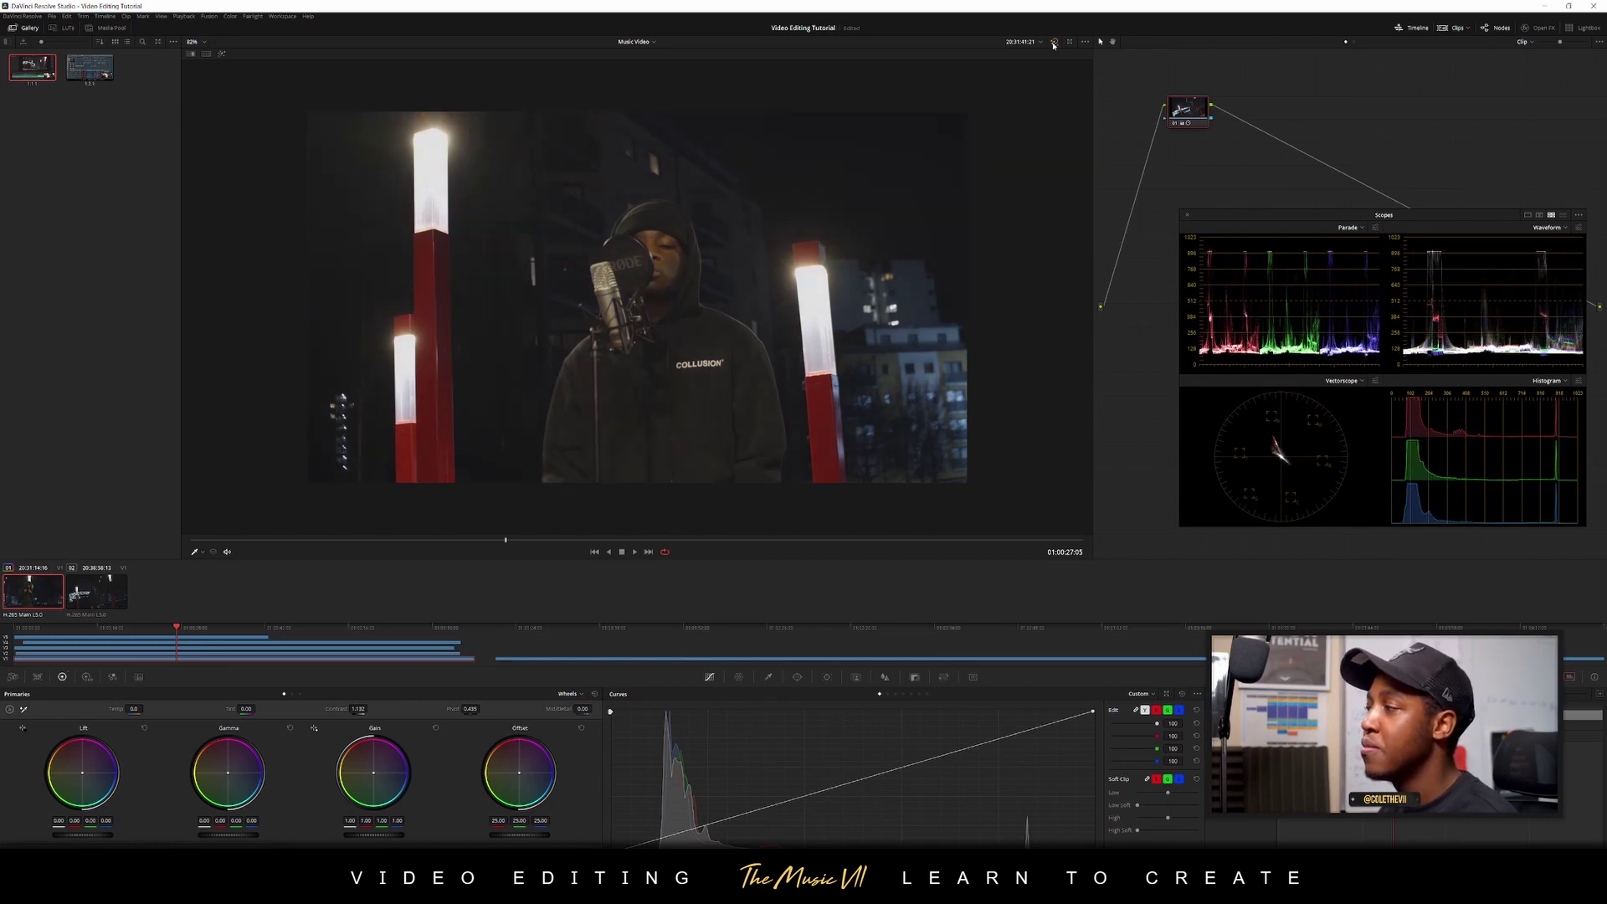
pyautogui.click(1054, 42)
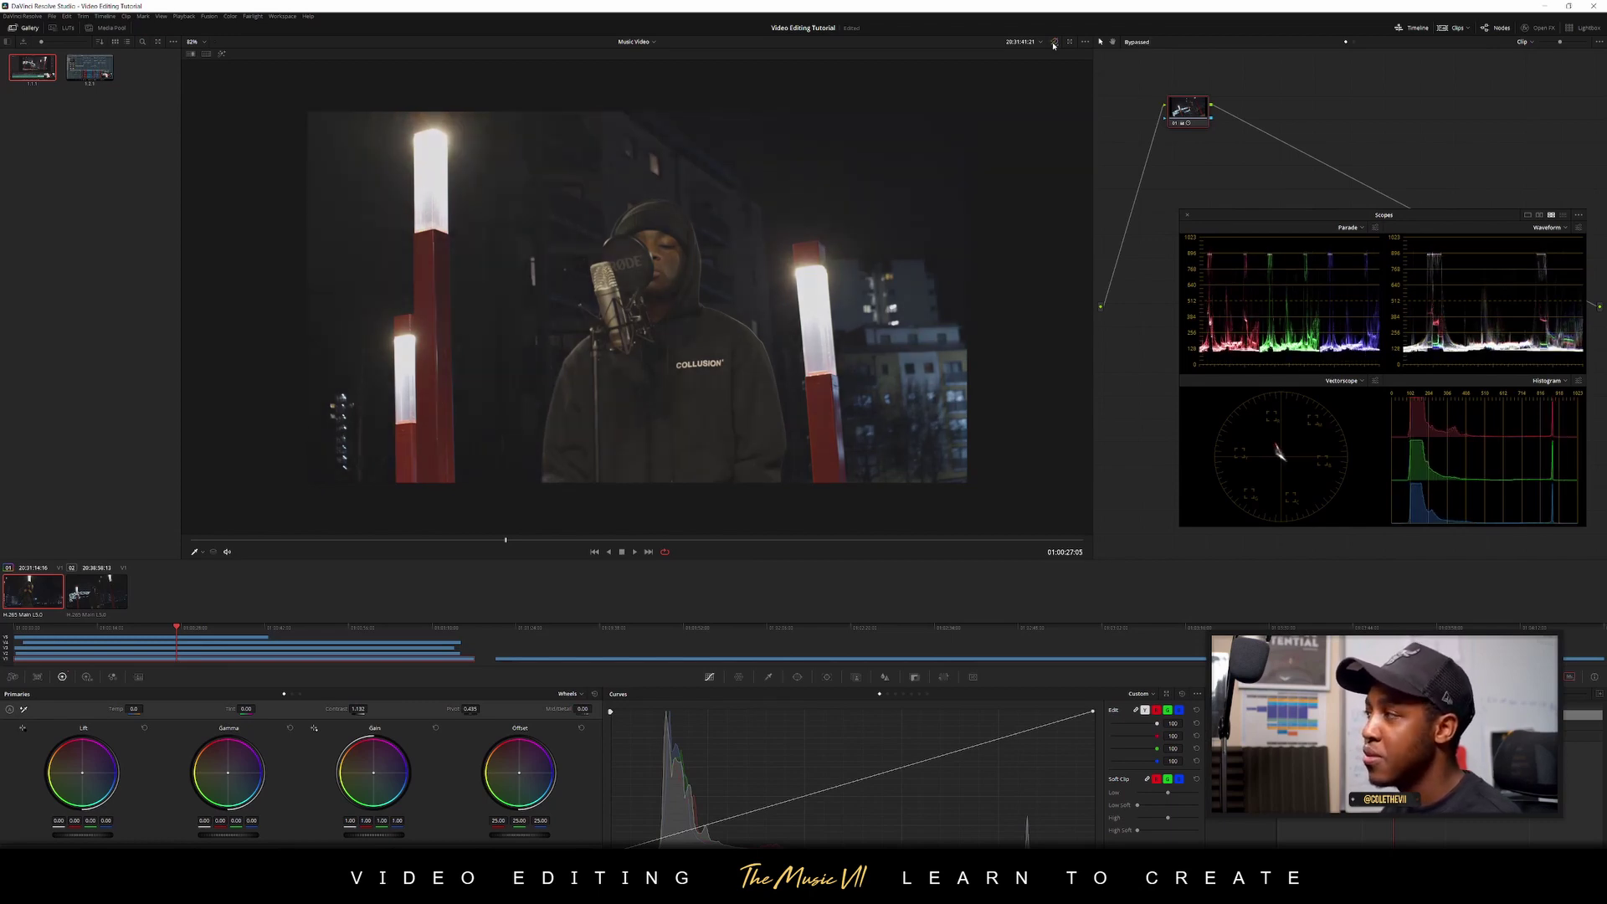
pyautogui.click(1054, 42)
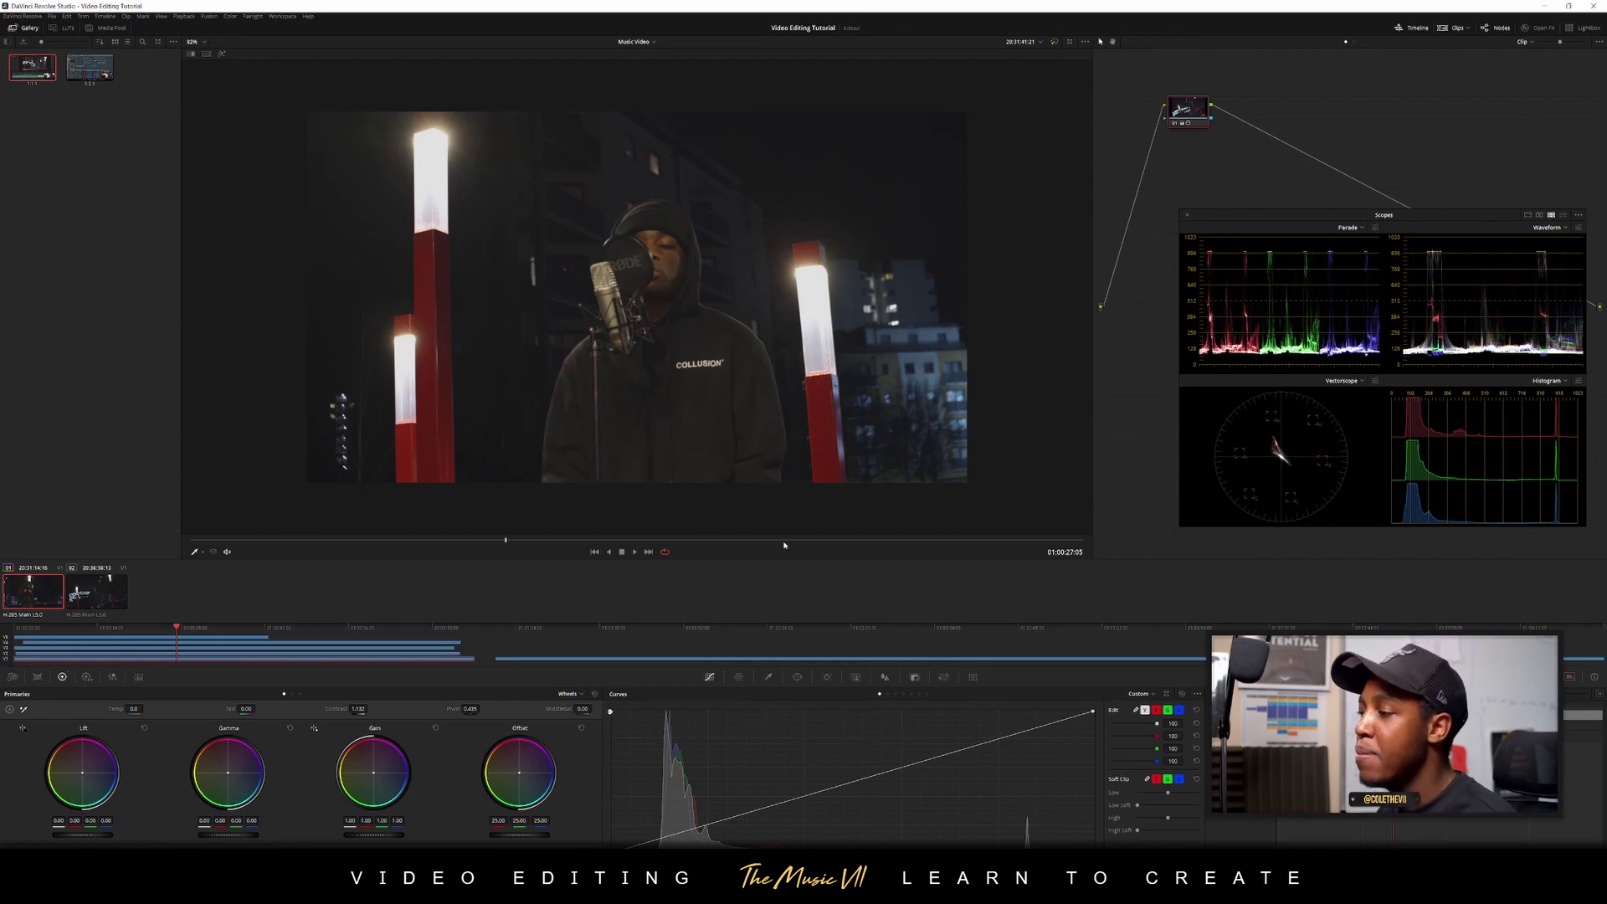
pyautogui.moveTo(785, 543); pyautogui.dragTo(868, 550)
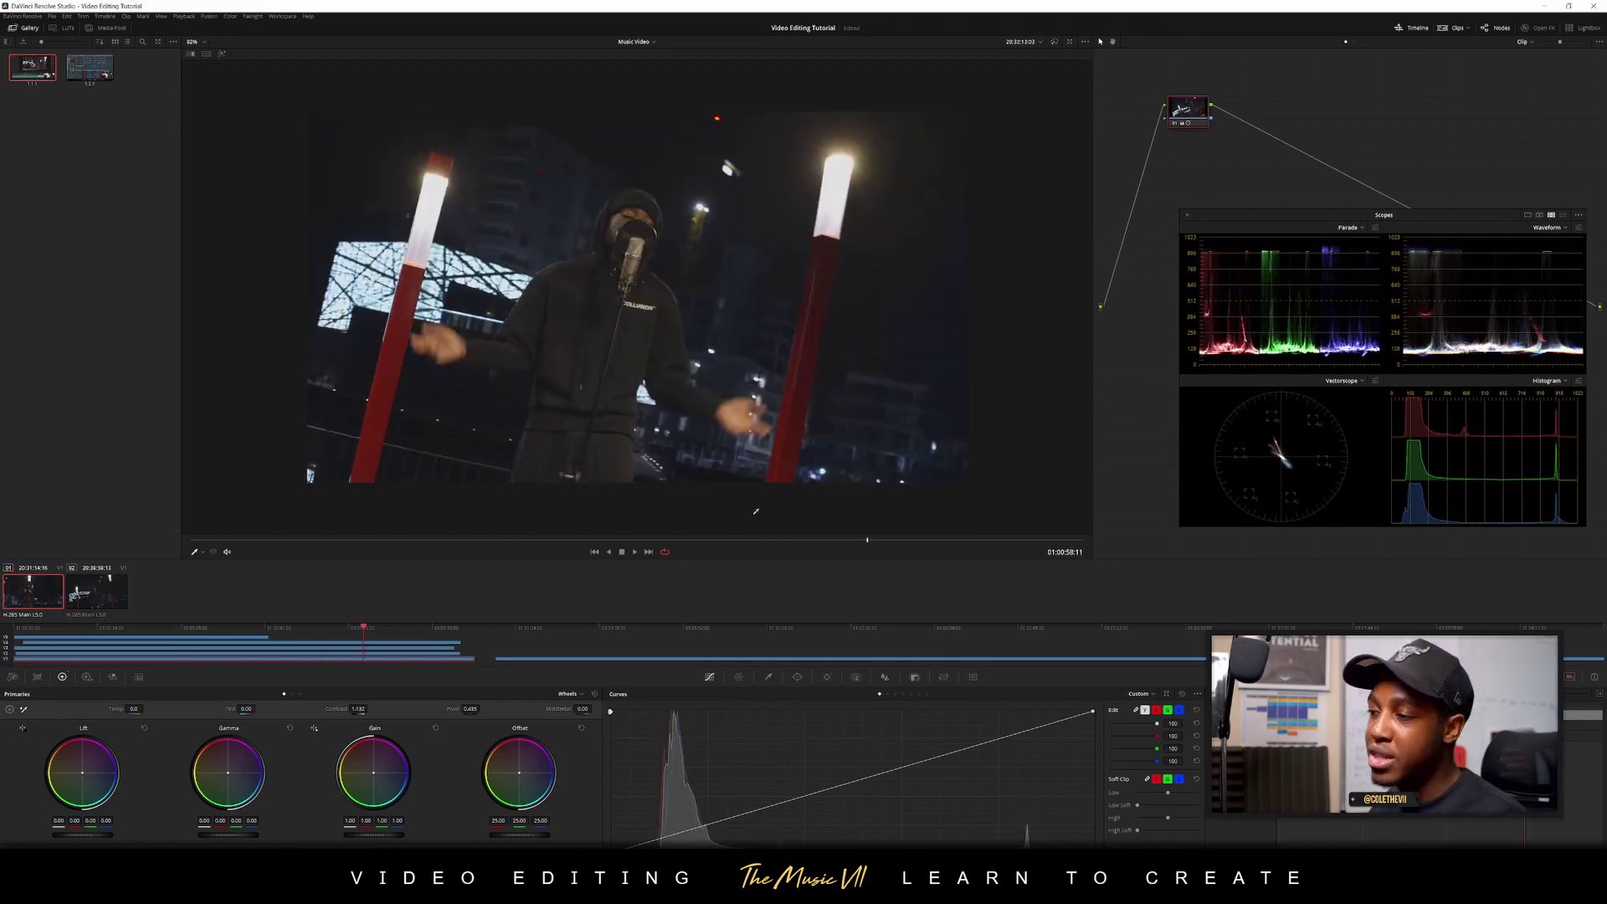
pyautogui.click(432, 540)
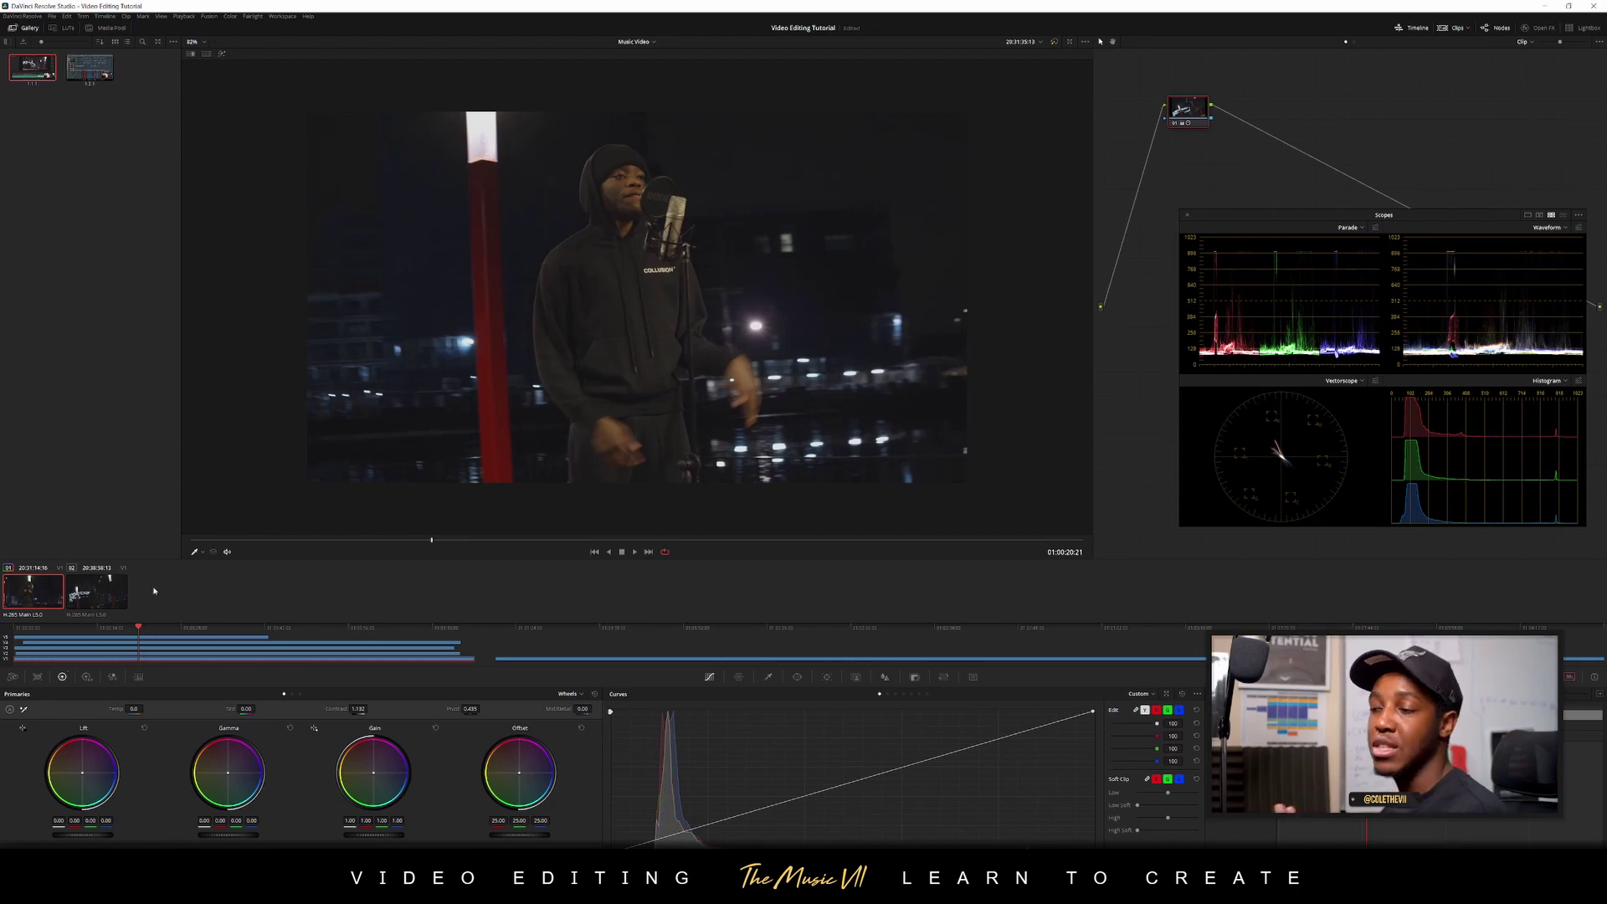
# Try extreme cool and warm colour temperatures on the first clip, then reset the temperature
pyautogui.moveTo(103, 707); pyautogui.dragTo(144, 709)
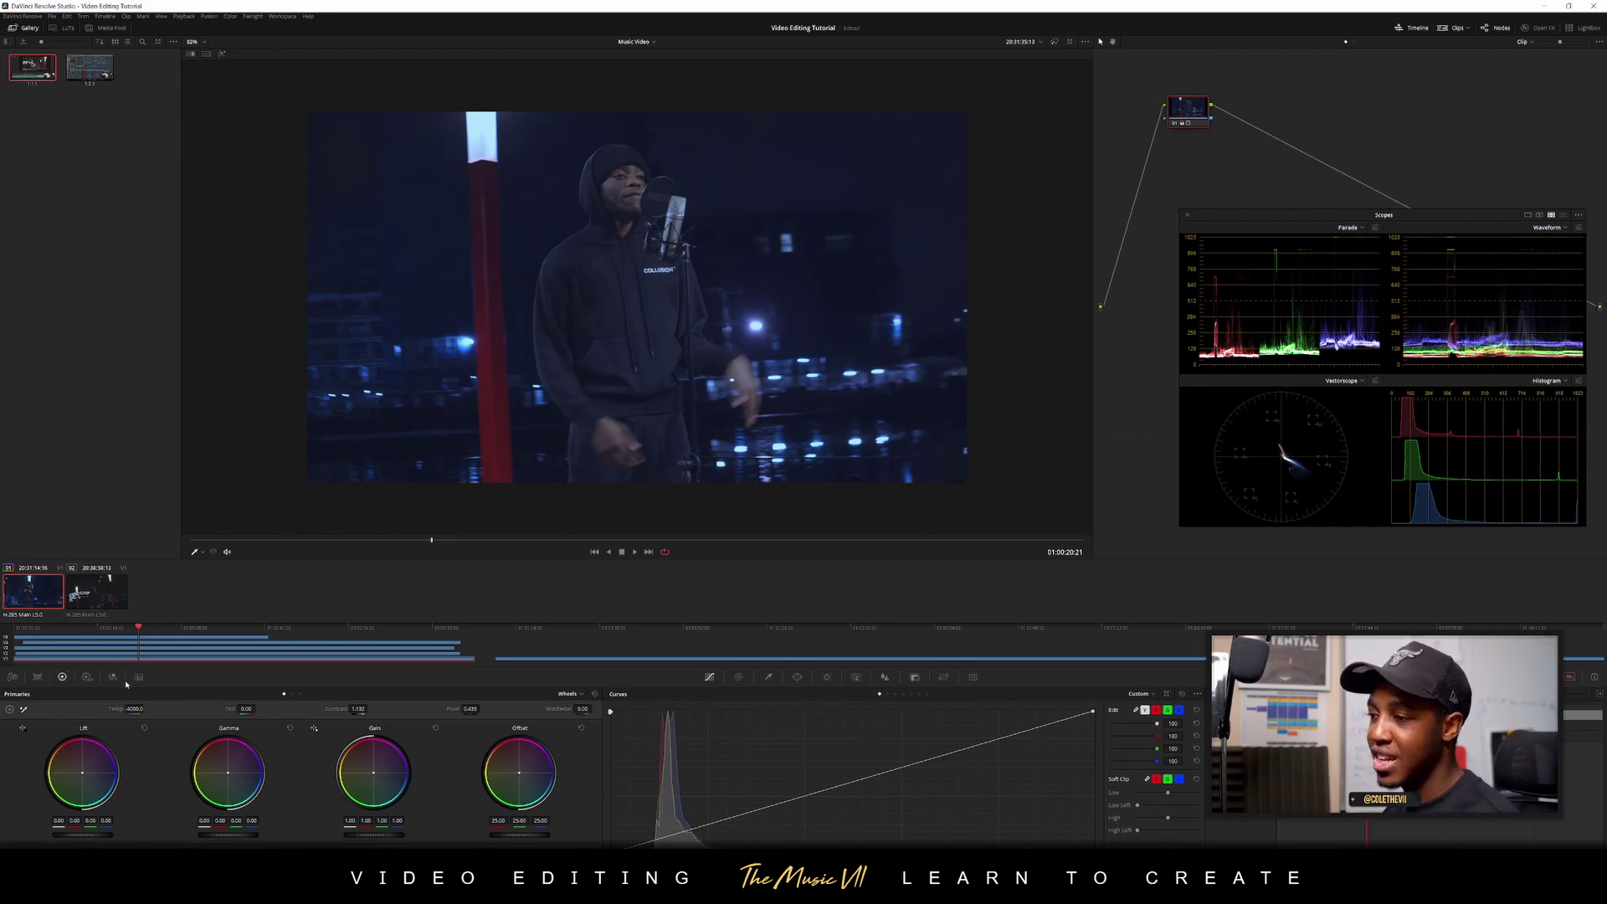
pyautogui.moveTo(128, 709); pyautogui.dragTo(146, 709)
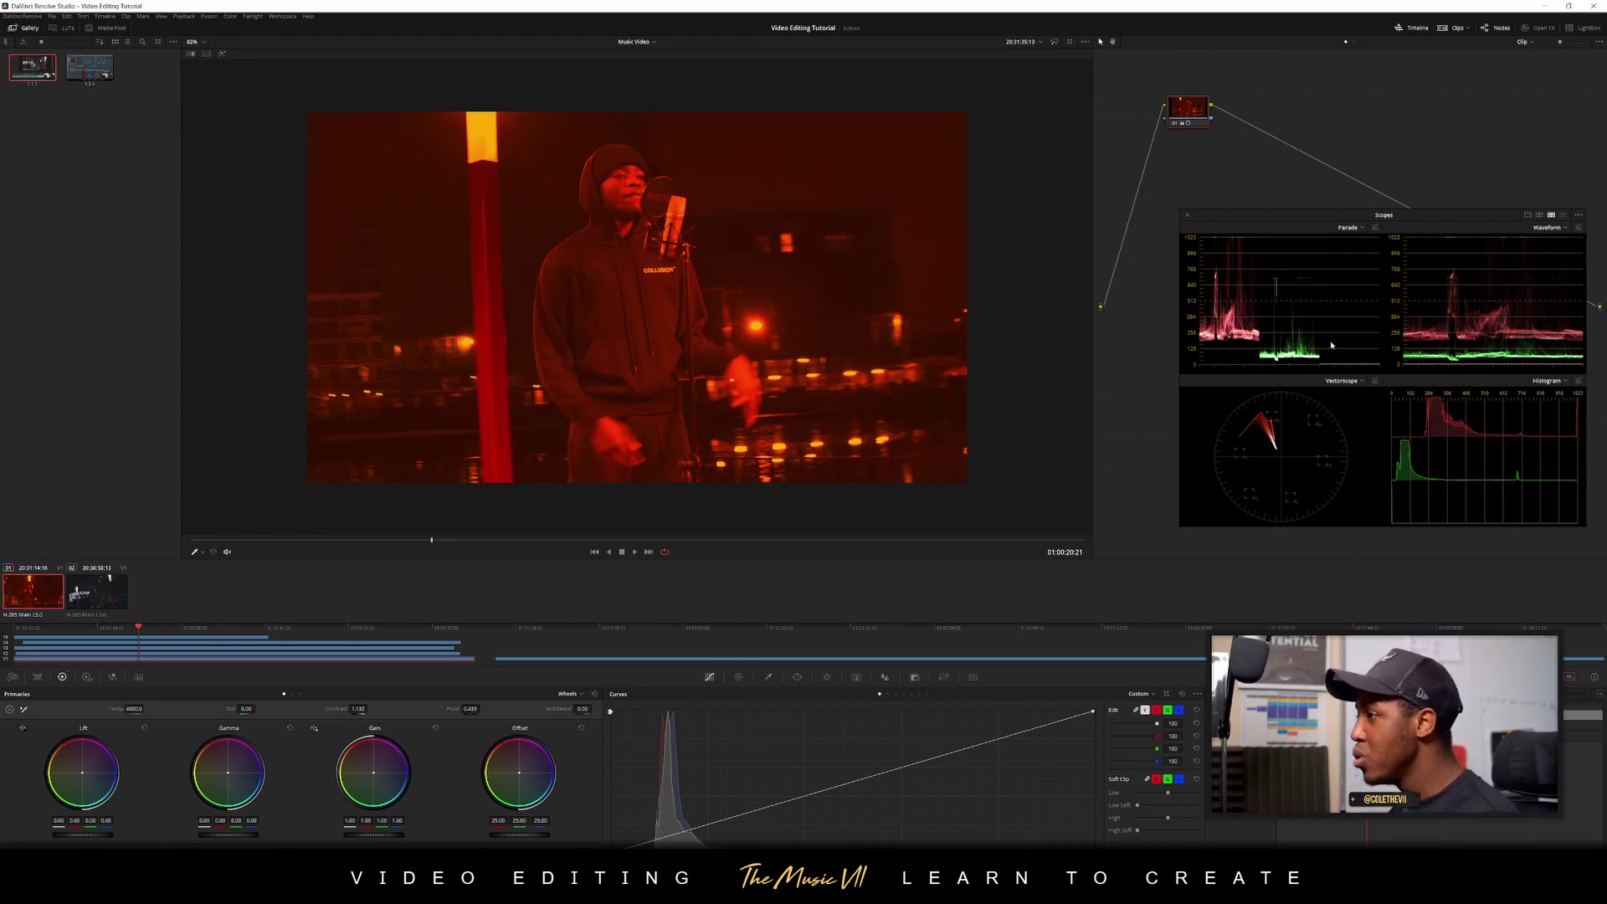
pyautogui.doubleClick(132, 709)
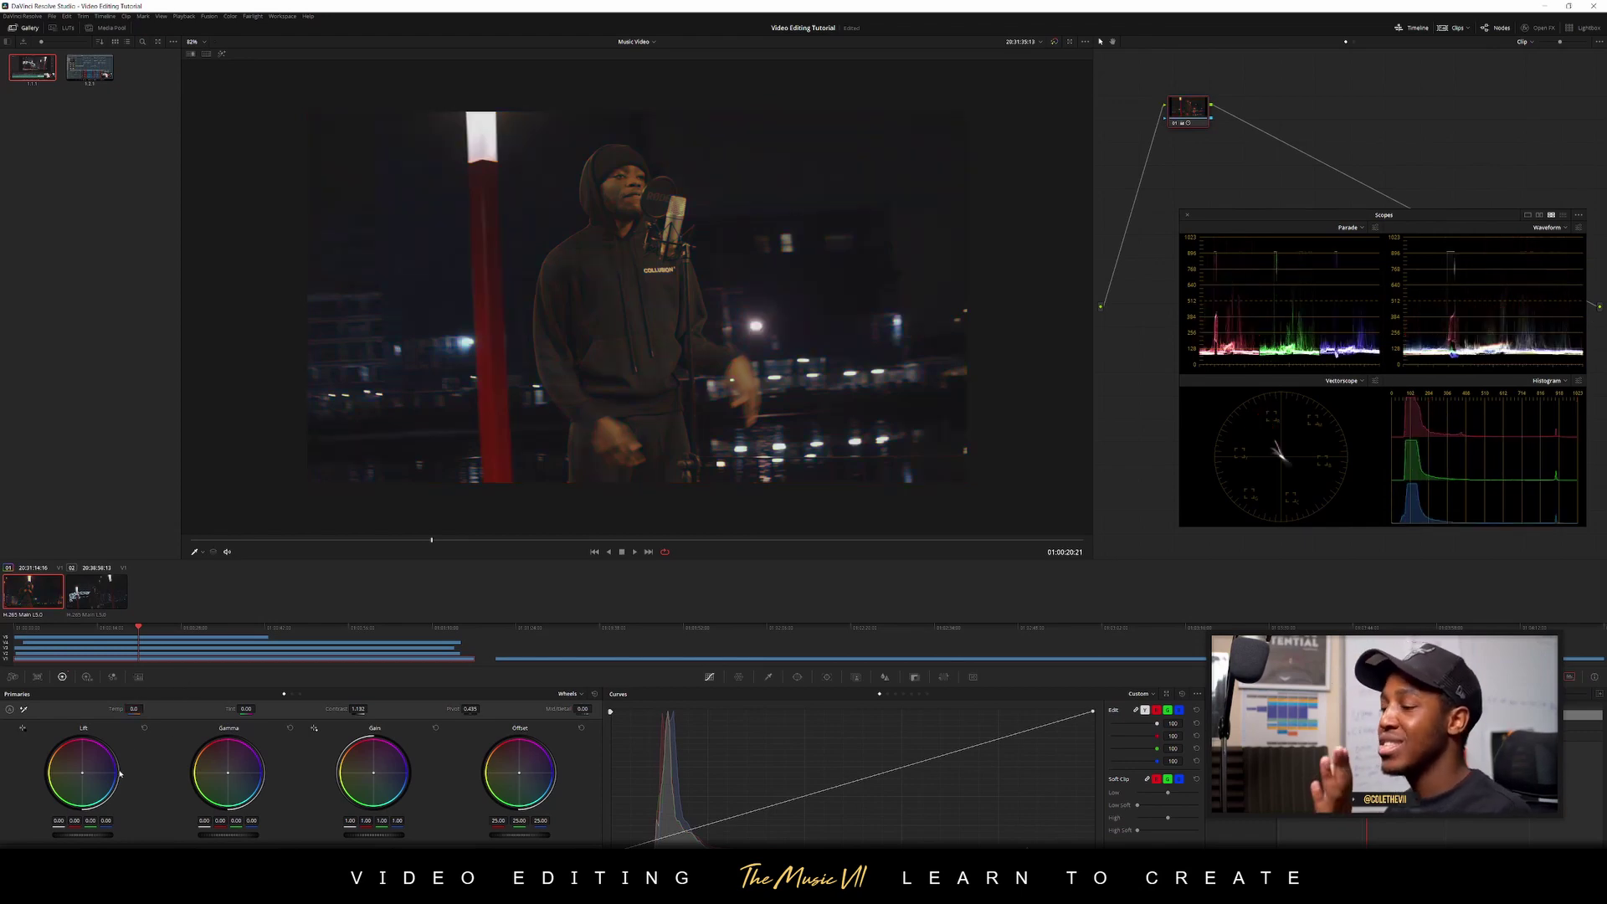
# Cool the first clip's colour temperature to about -150 and, after trying stronger tints, settle its tint at about 1
pyautogui.moveTo(134, 709); pyautogui.dragTo(142, 709)
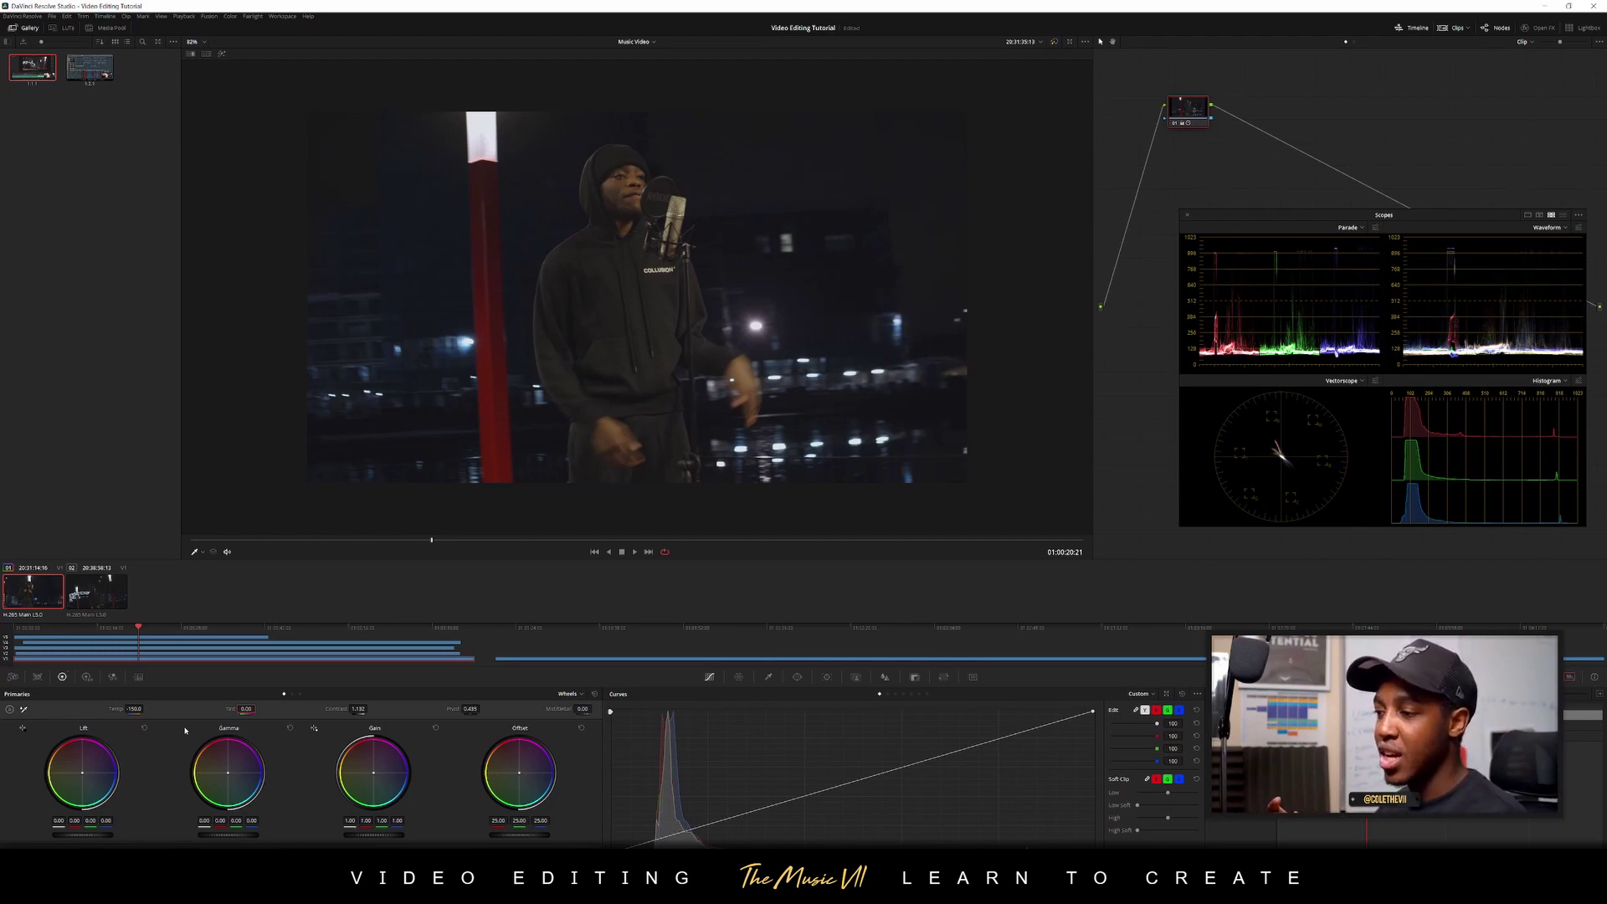
pyautogui.moveTo(241, 714); pyautogui.dragTo(259, 708)
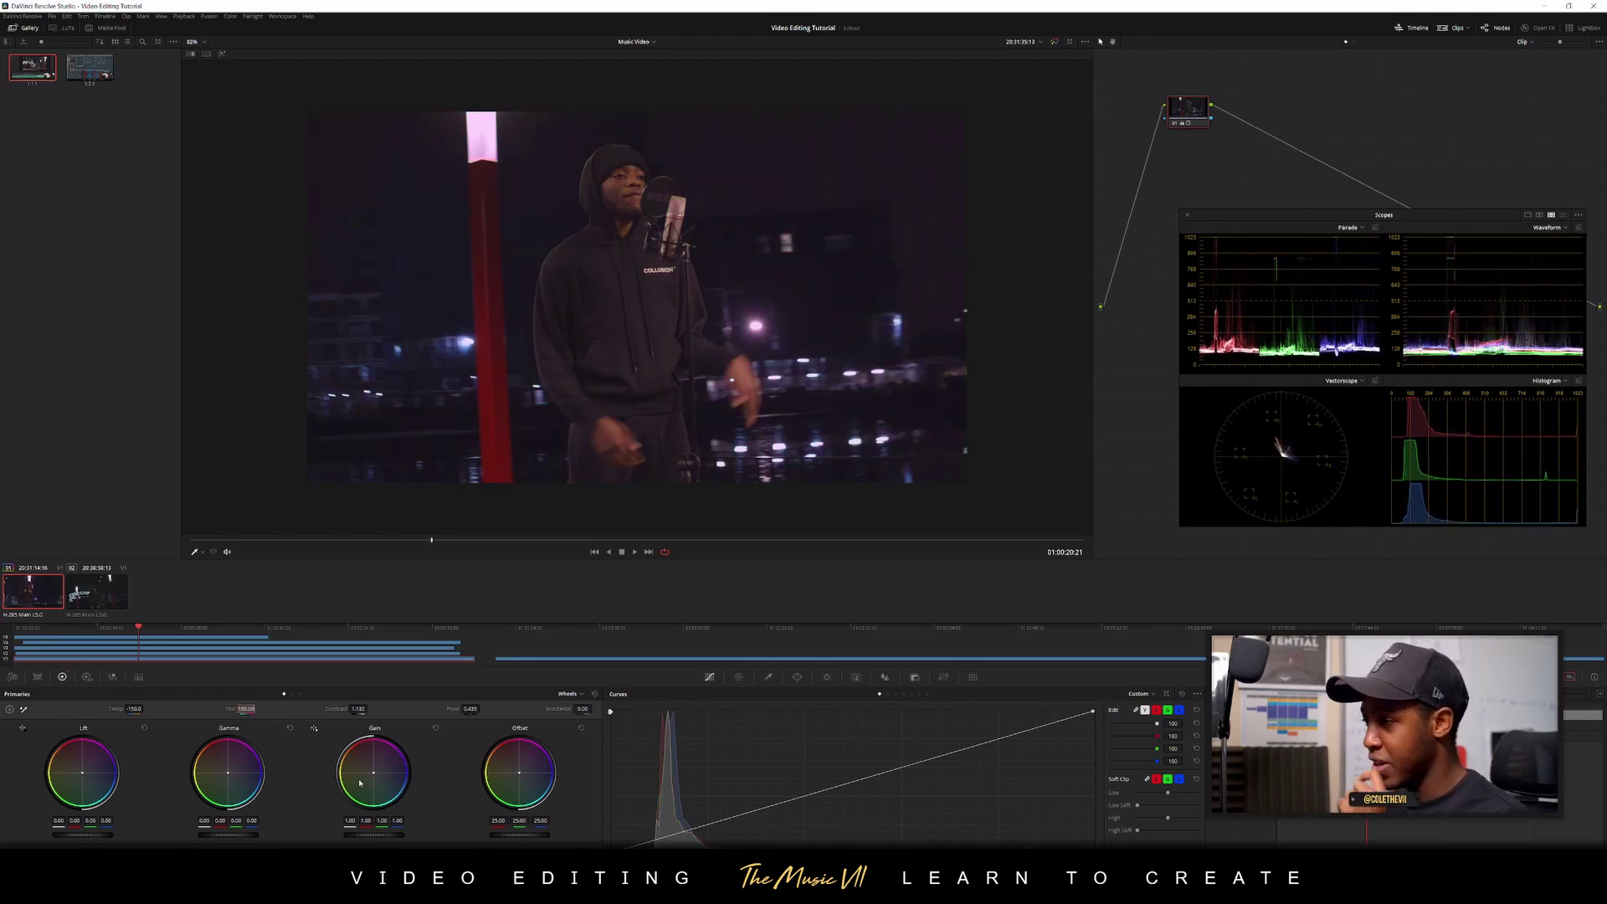
pyautogui.write('0')
pyautogui.press('Return')
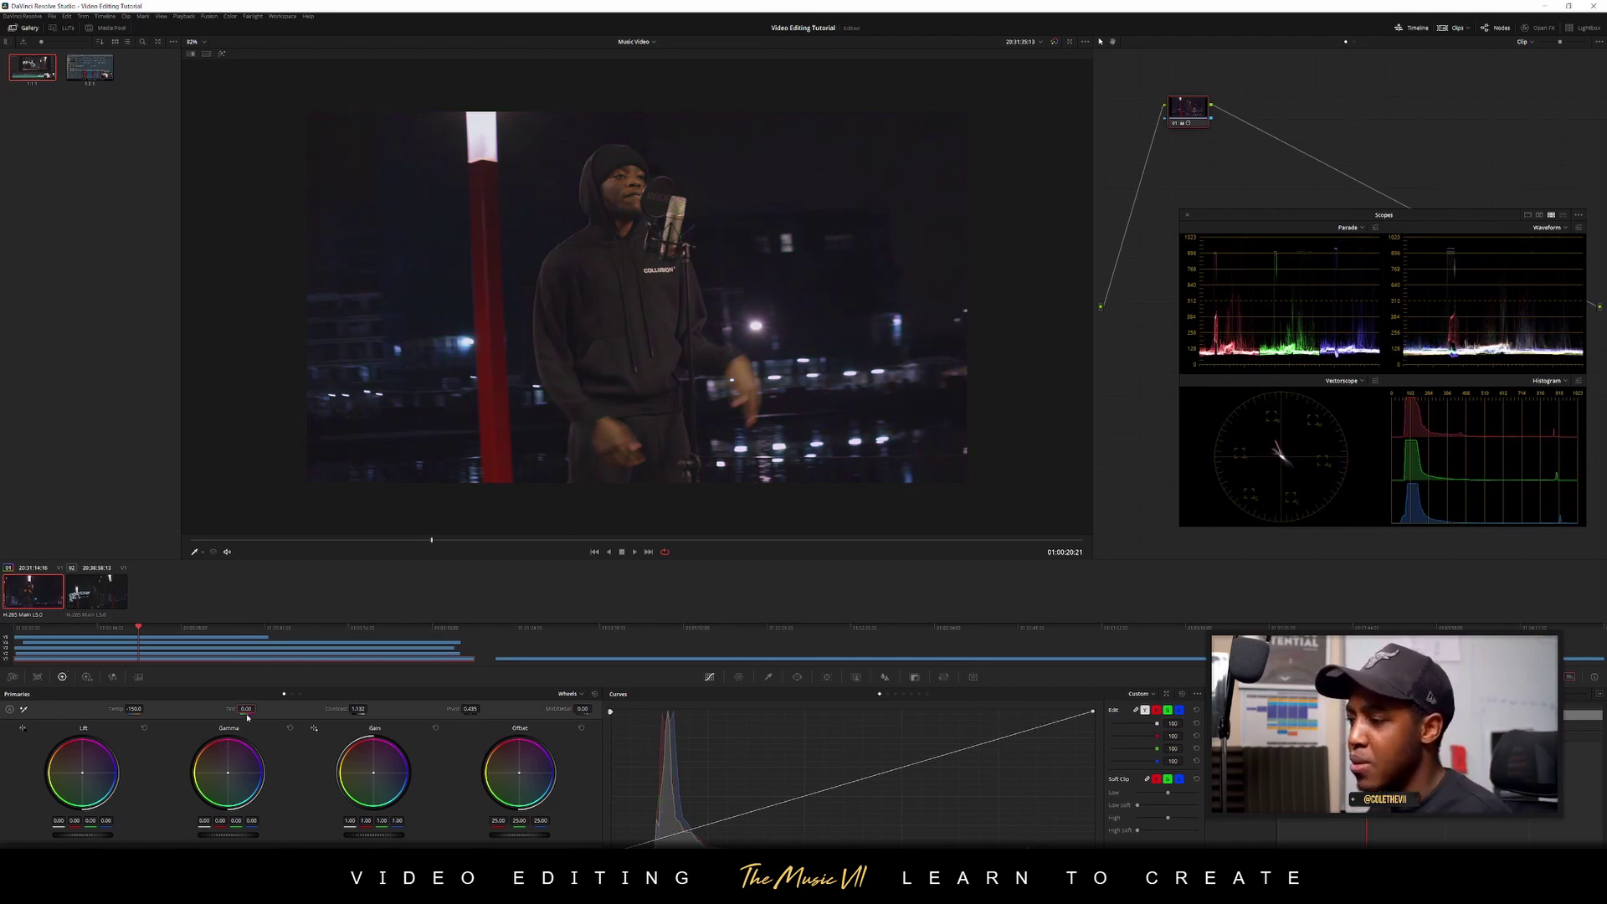
pyautogui.moveTo(247, 713); pyautogui.dragTo(258, 709)
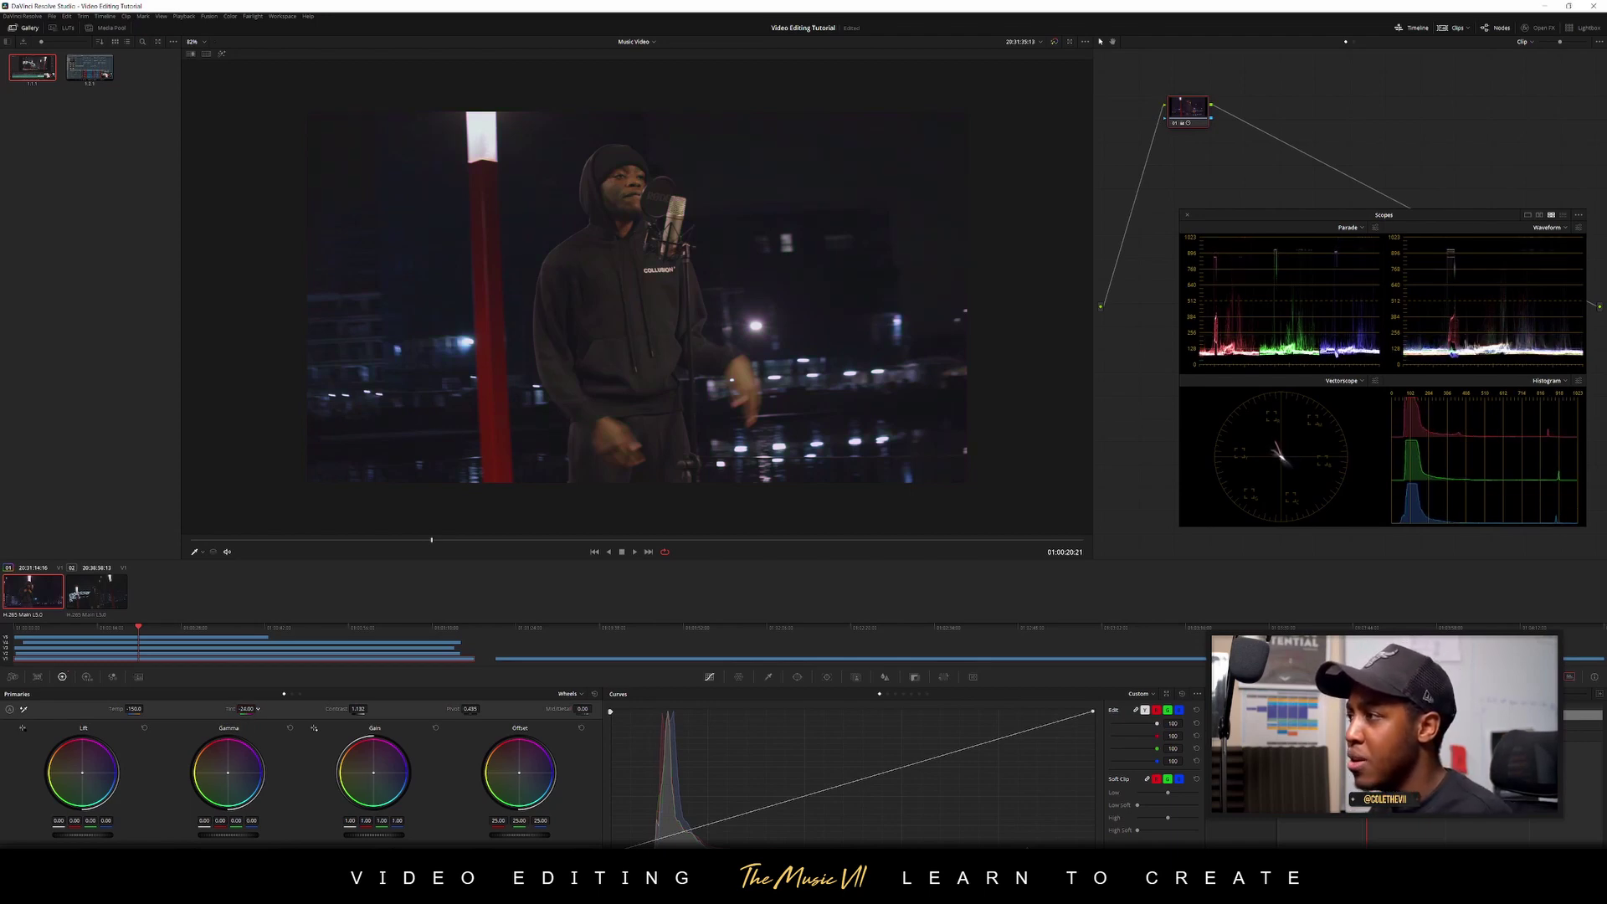
pyautogui.scroll(2, 582, 269)
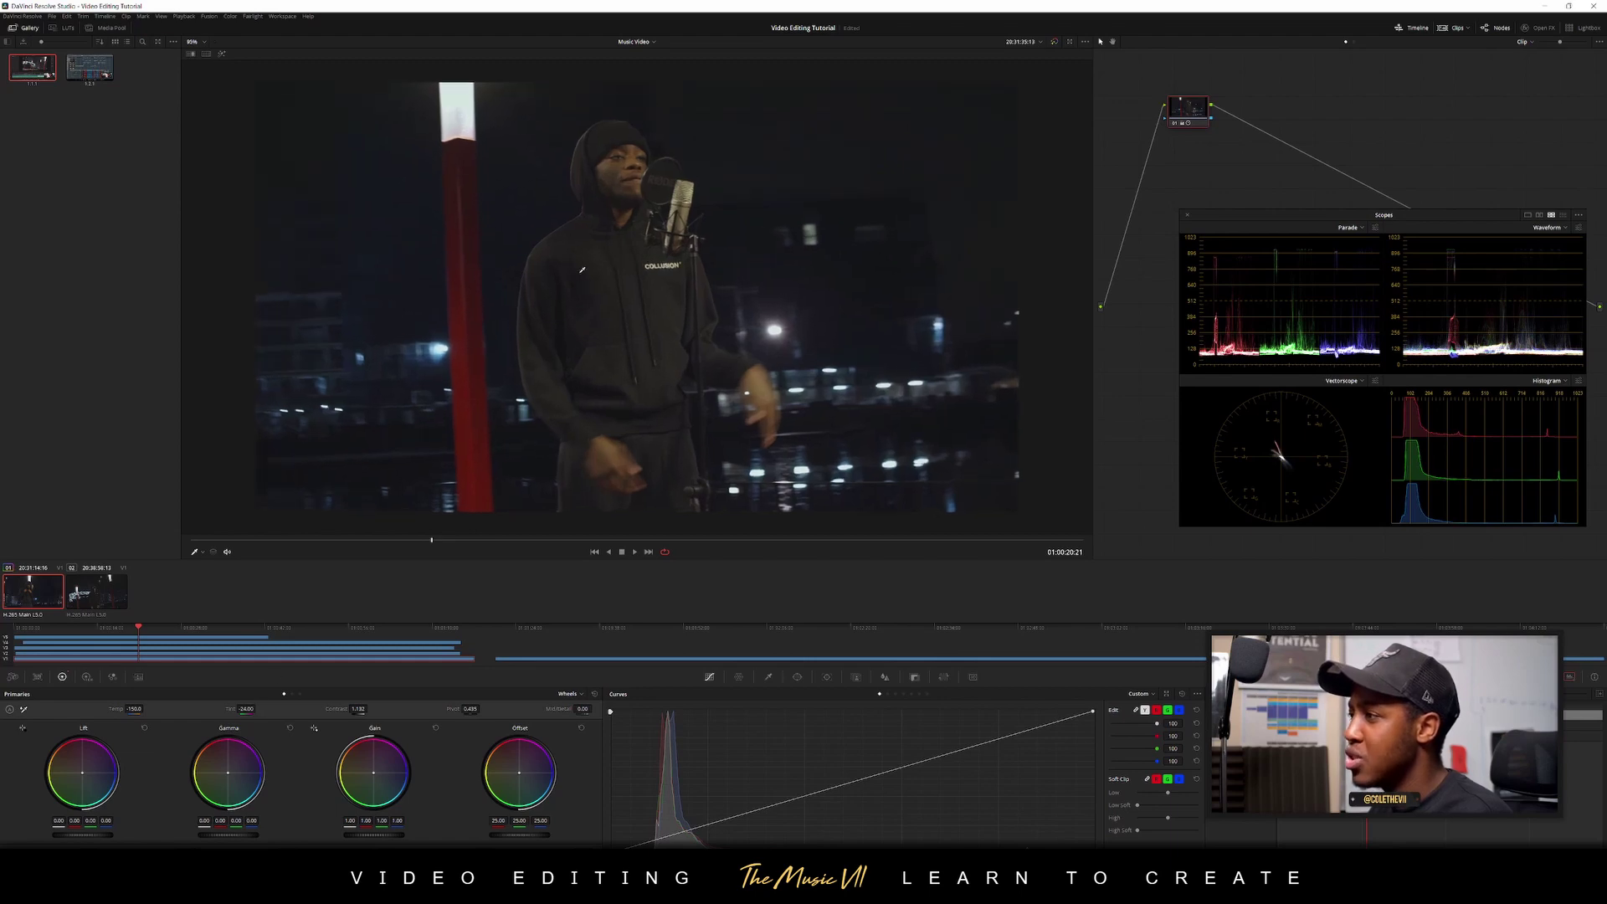
pyautogui.moveTo(244, 708); pyautogui.dragTo(258, 708)
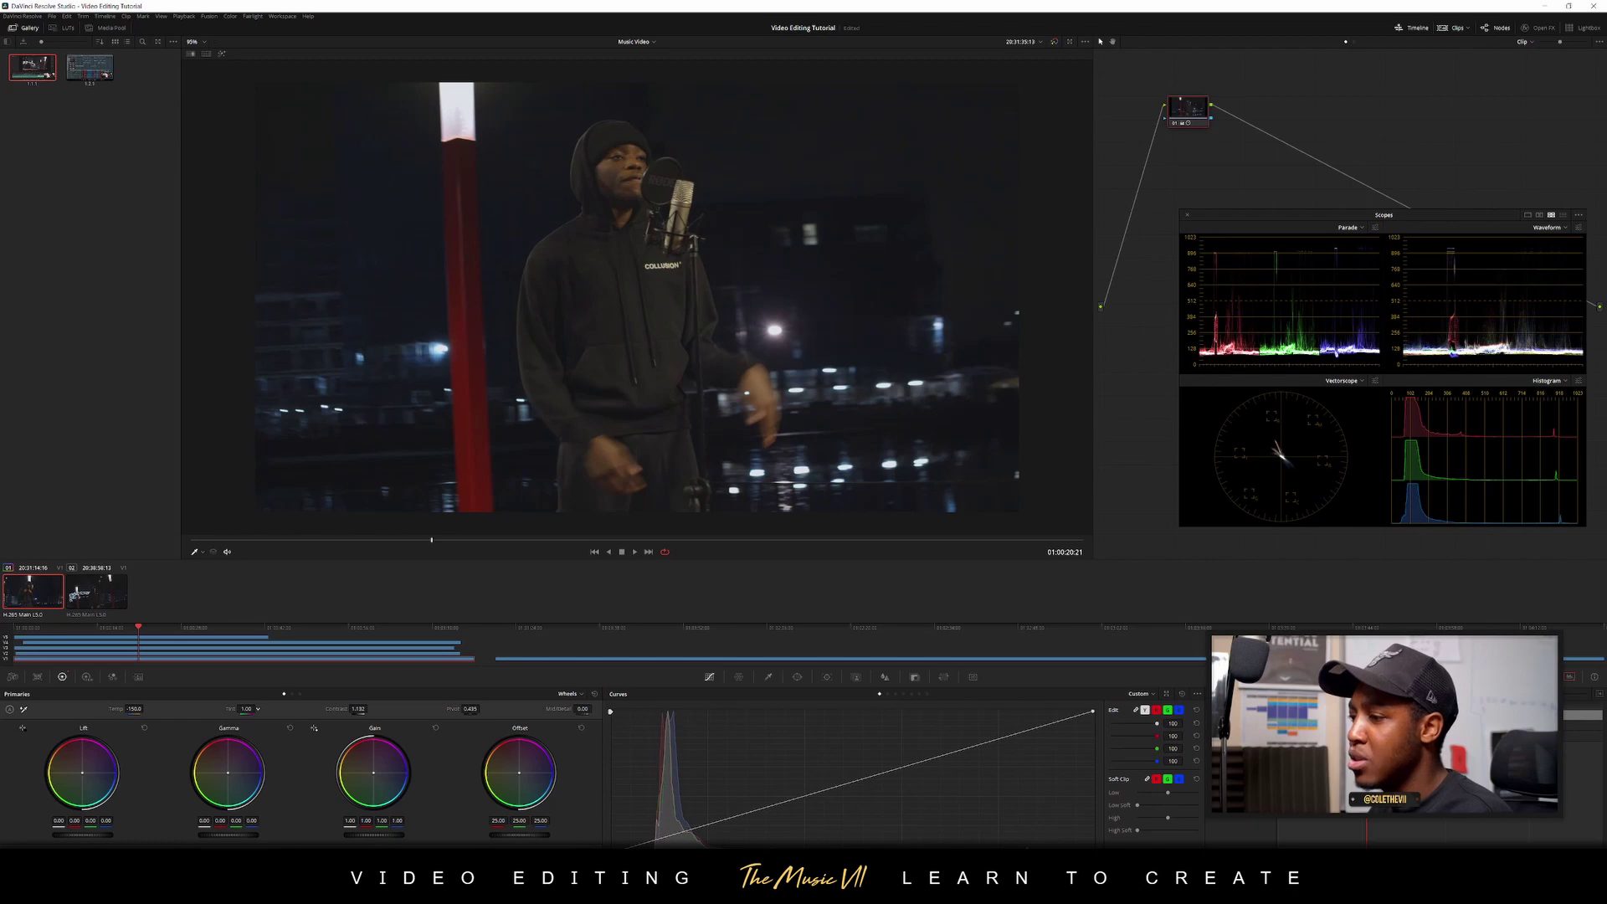
pyautogui.scroll(-2, 351, 469)
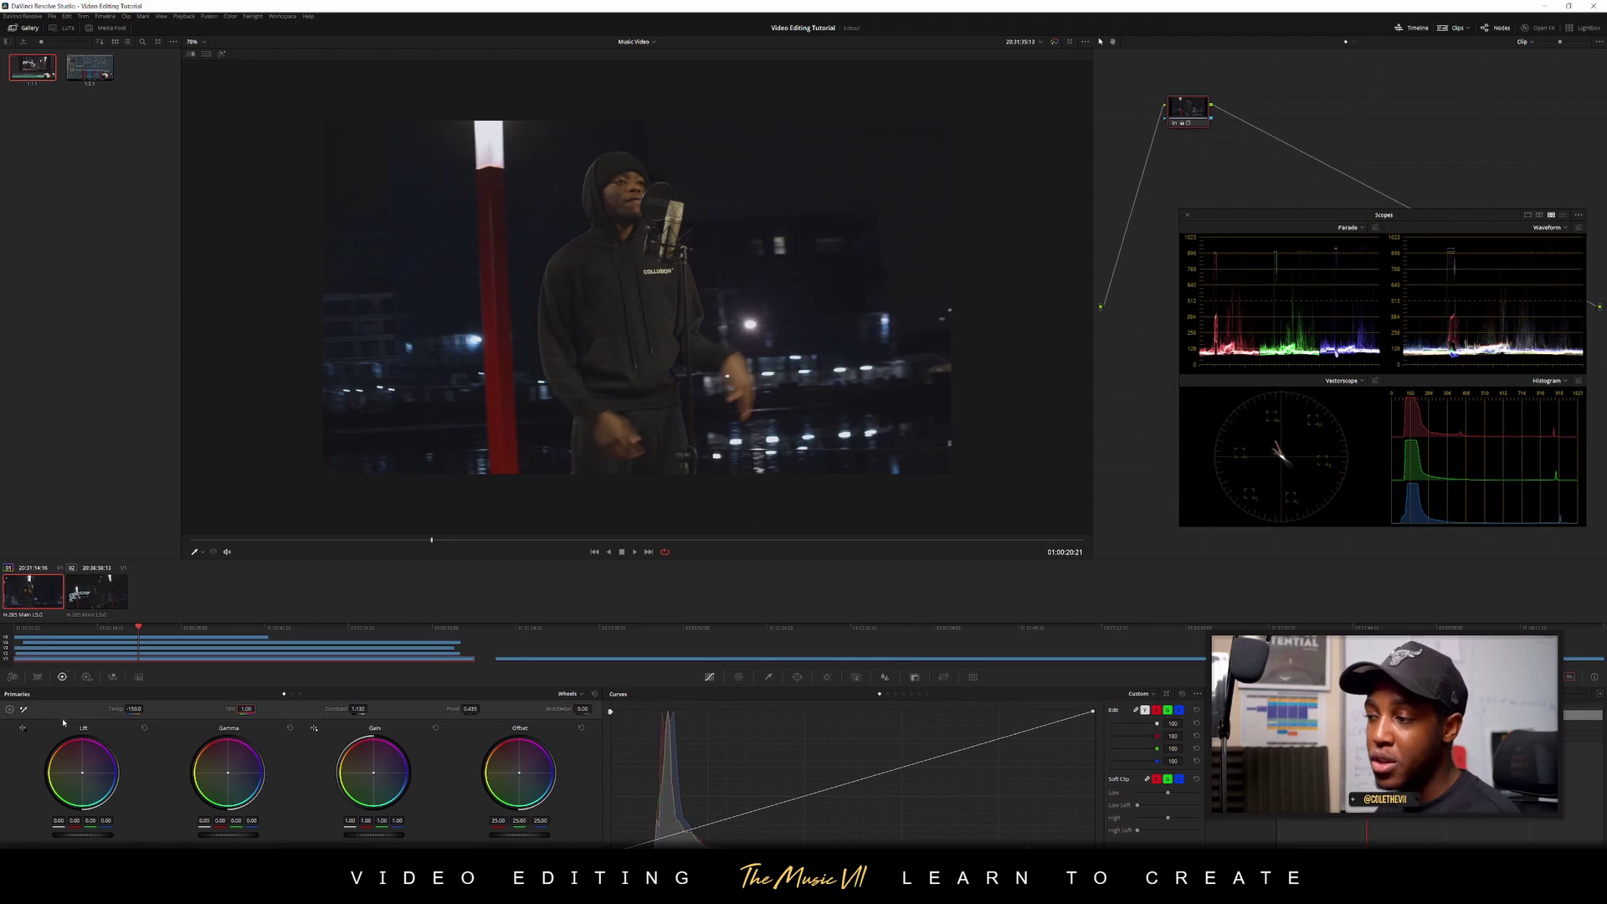
pyautogui.click(12, 677)
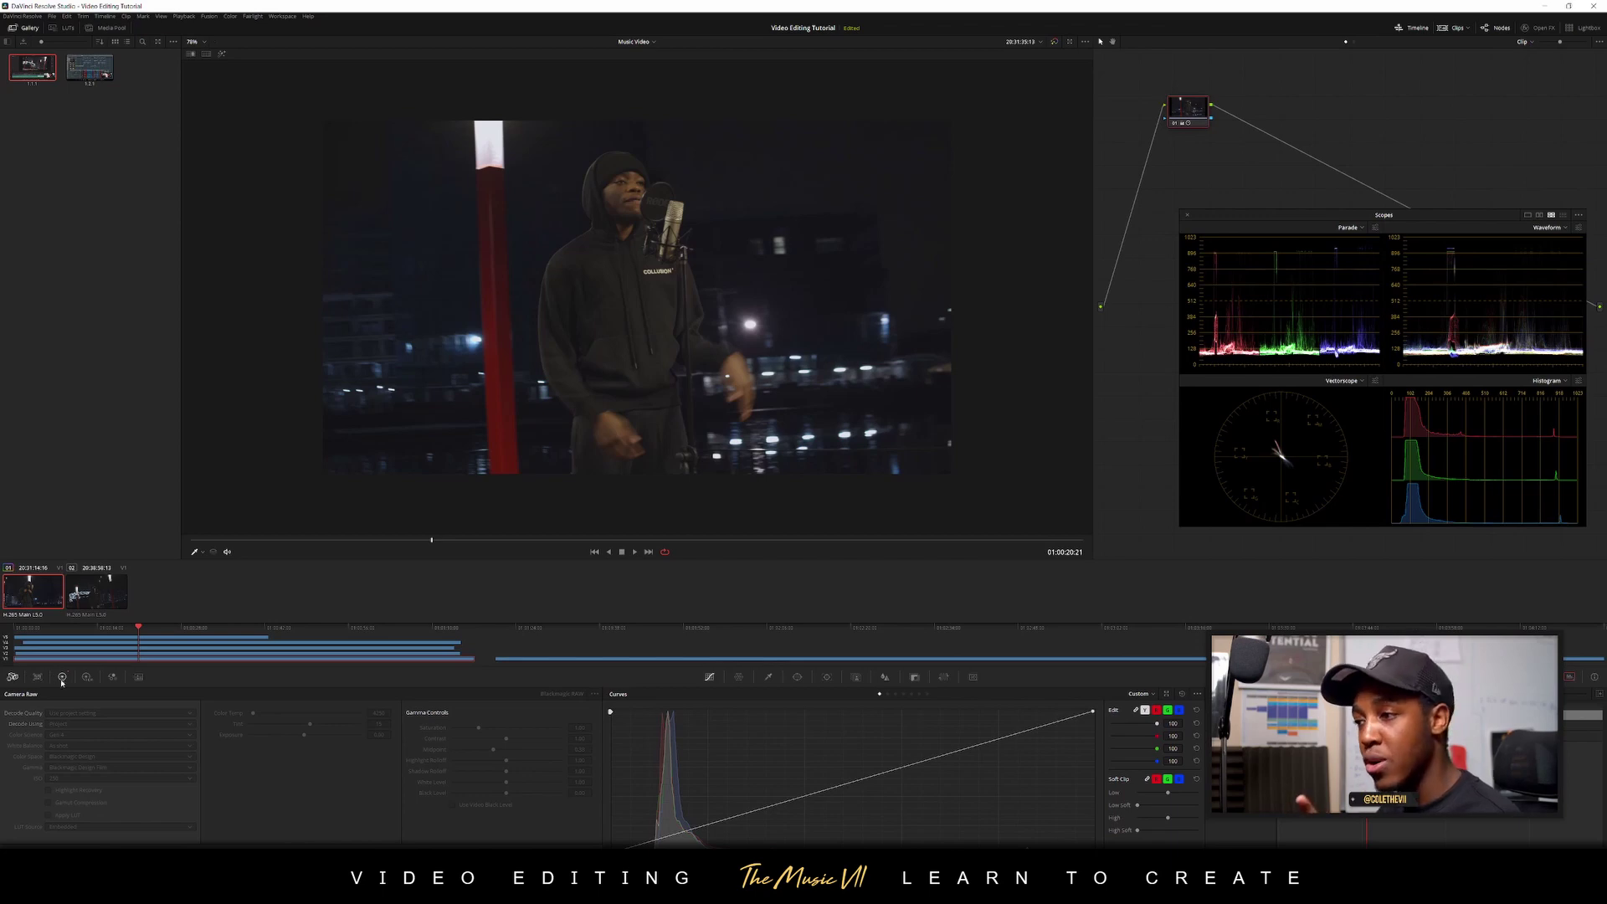
pyautogui.click(38, 678)
pyautogui.click(62, 678)
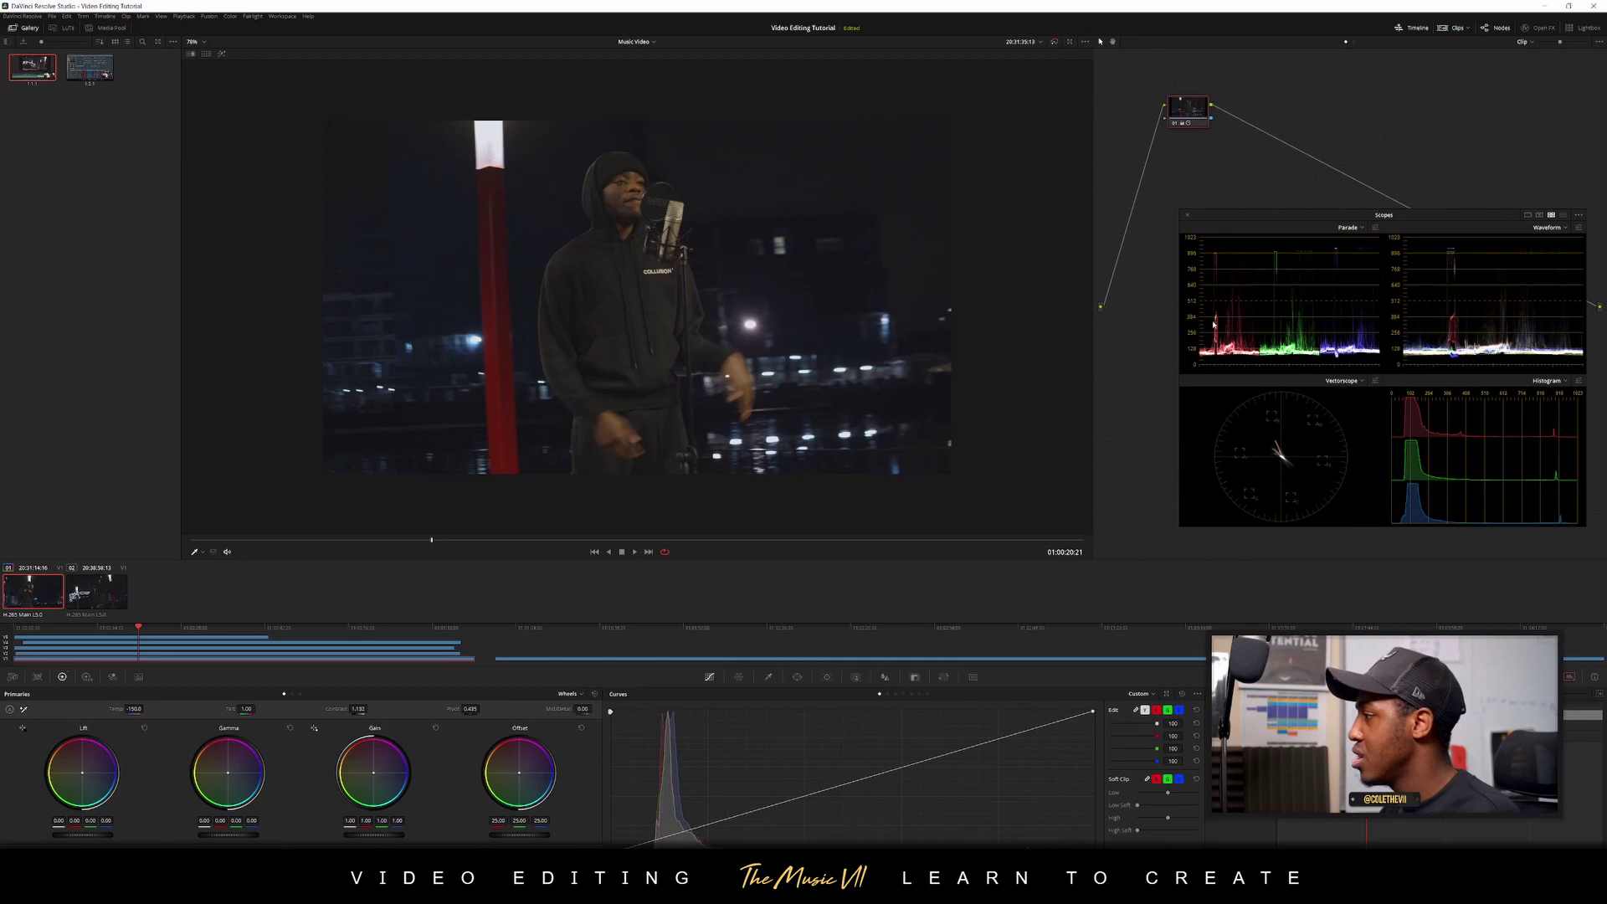
# Play the first clip from 01:00:20:21 to 01:00:42:12, comparing the image with the scopes
pyautogui.scroll(2, 661, 222)
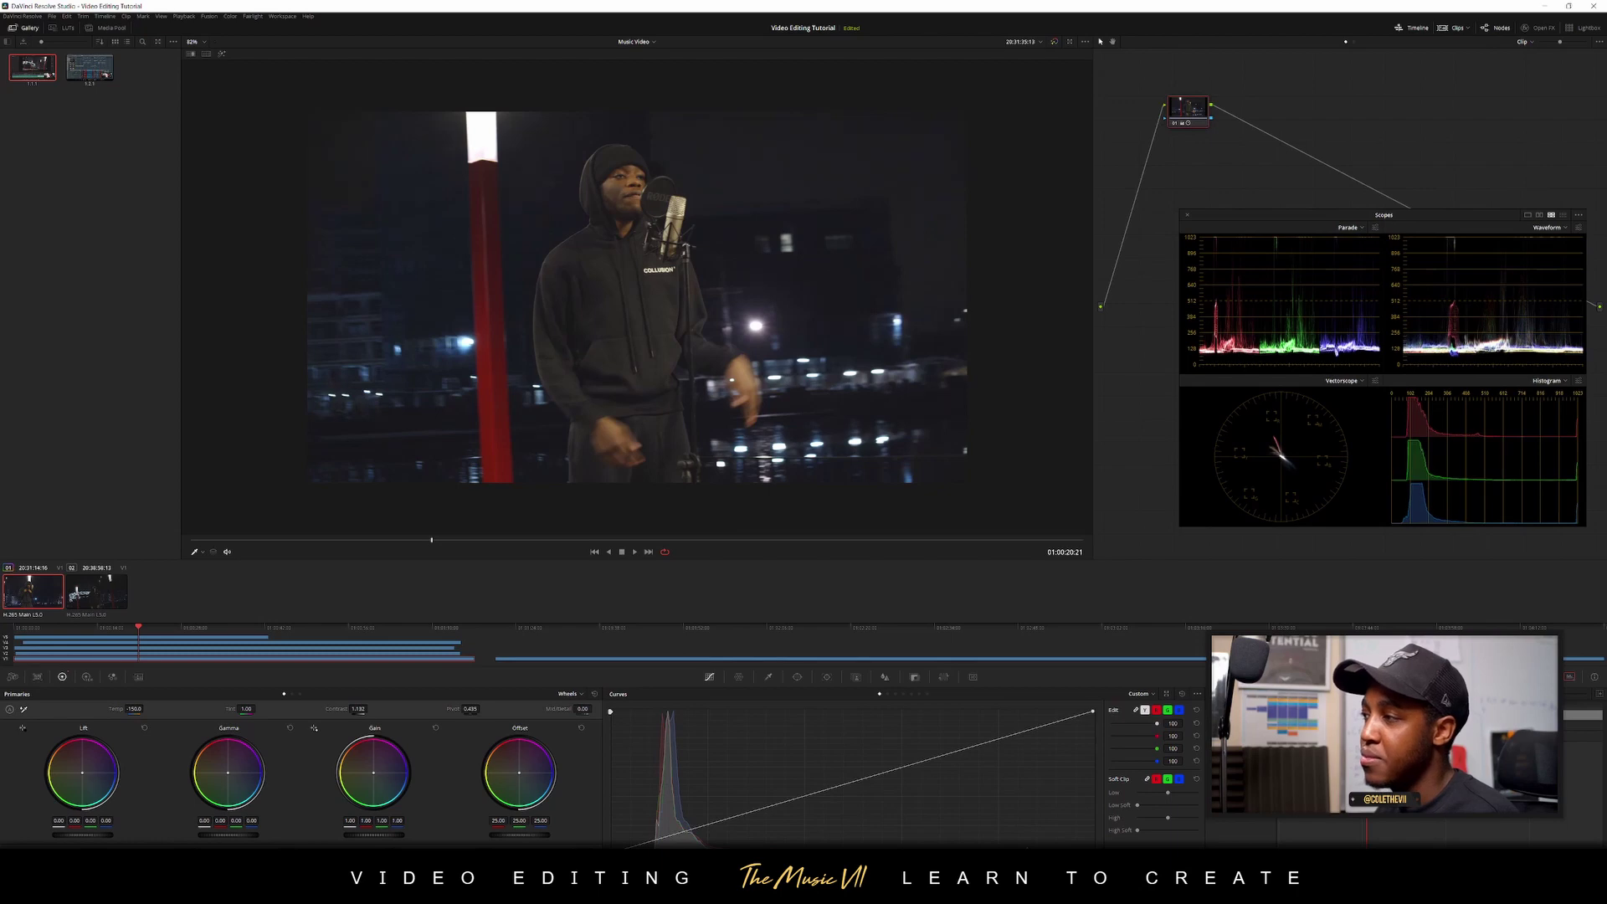
pyautogui.press('space')
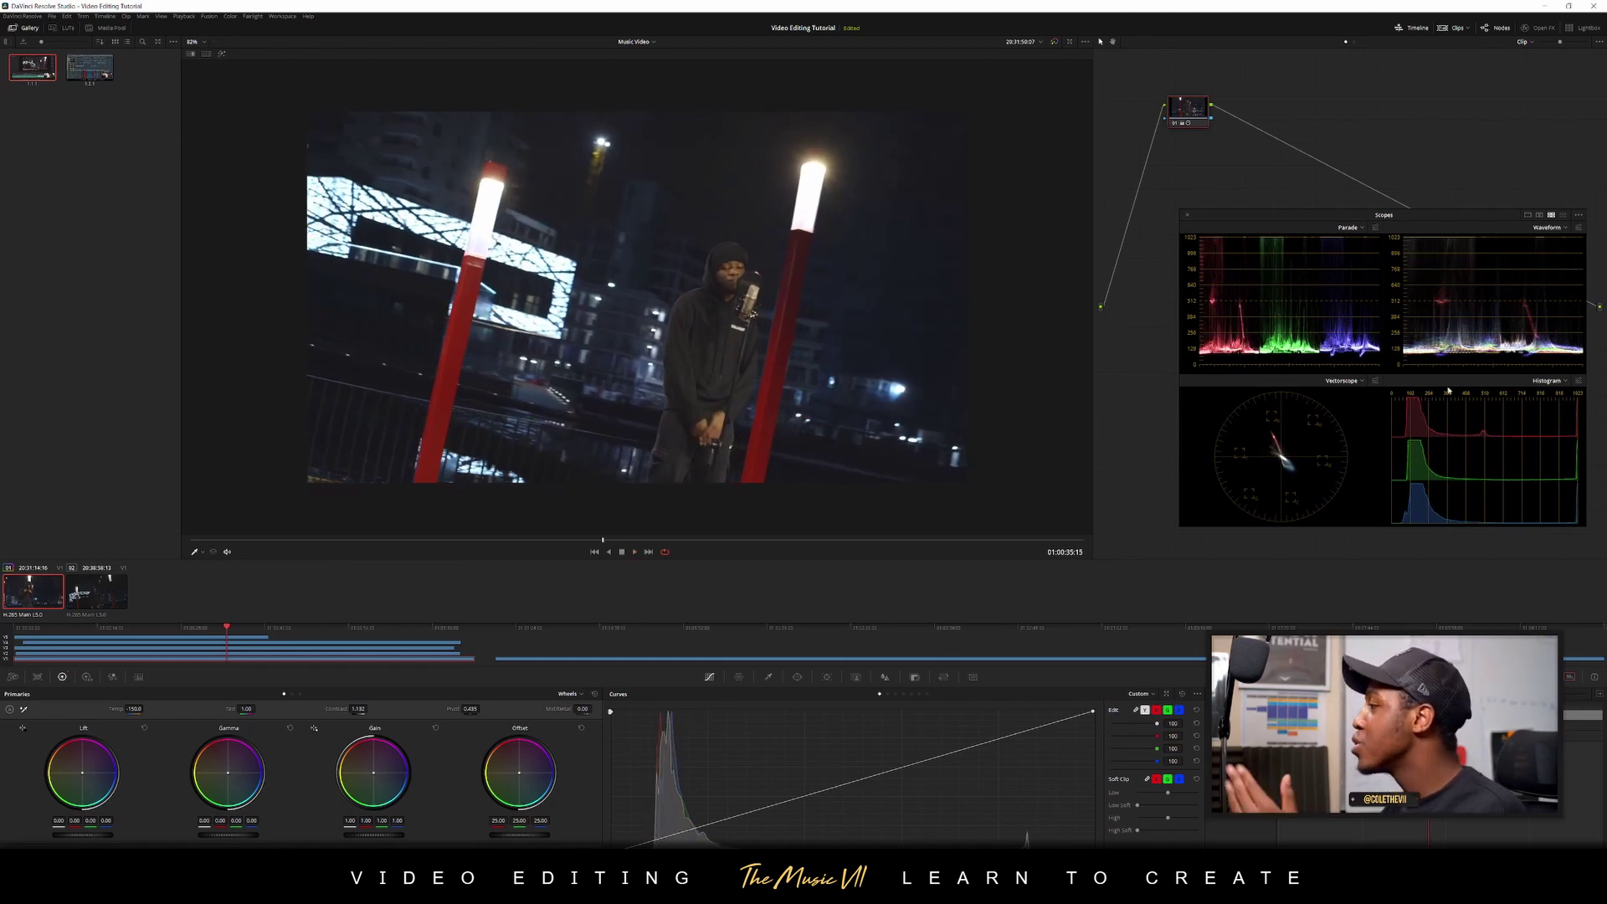
pyautogui.press('space')
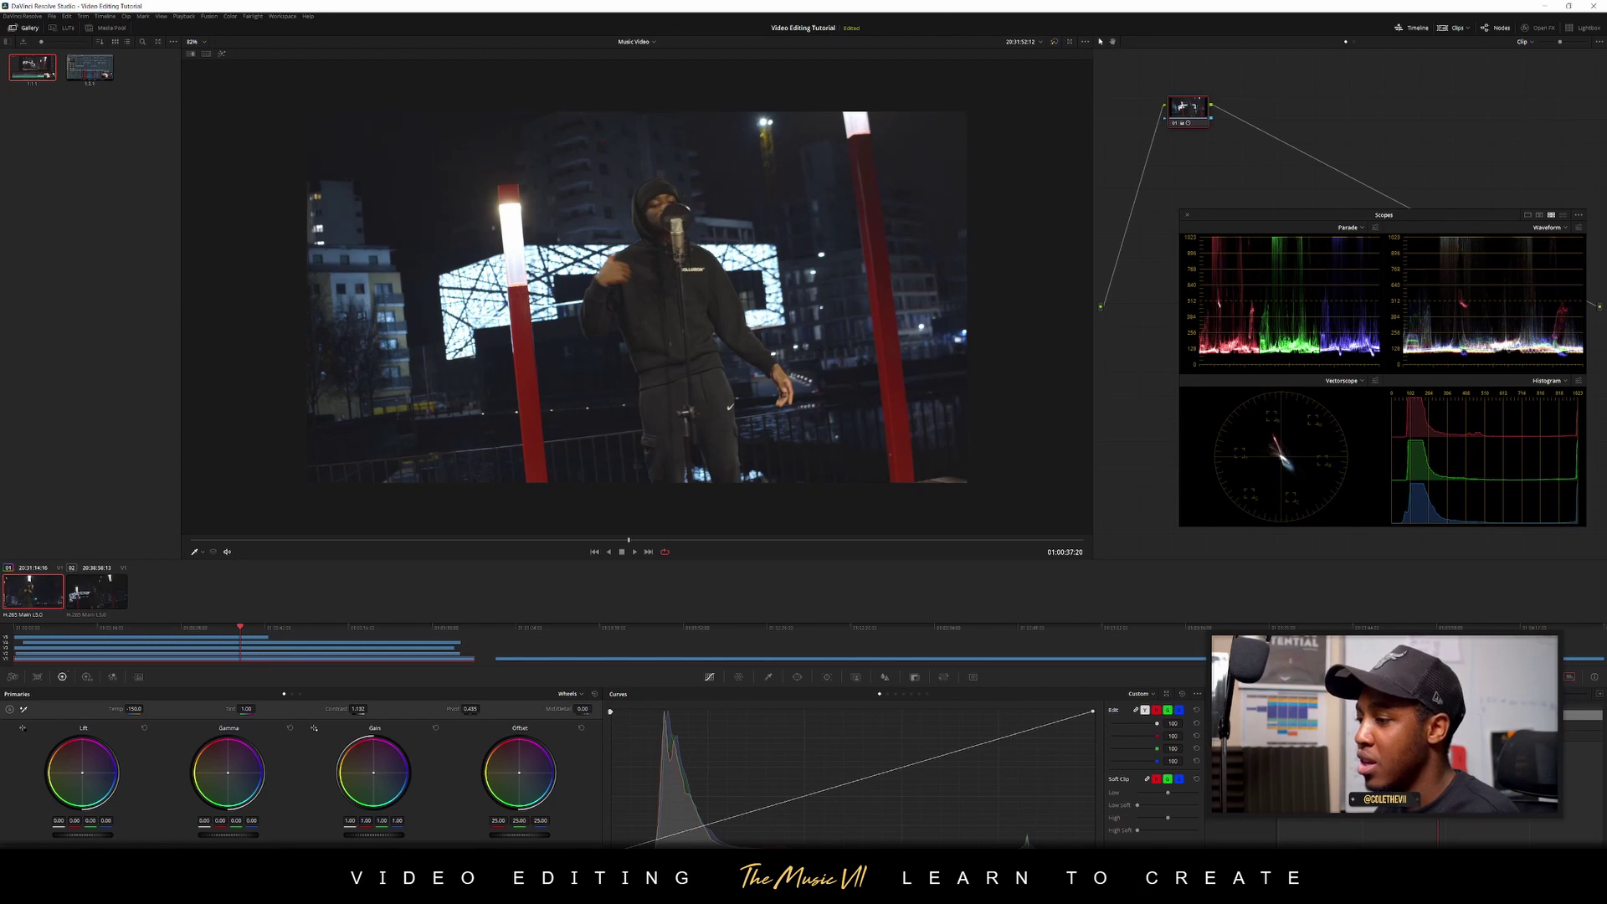
pyautogui.press('space')
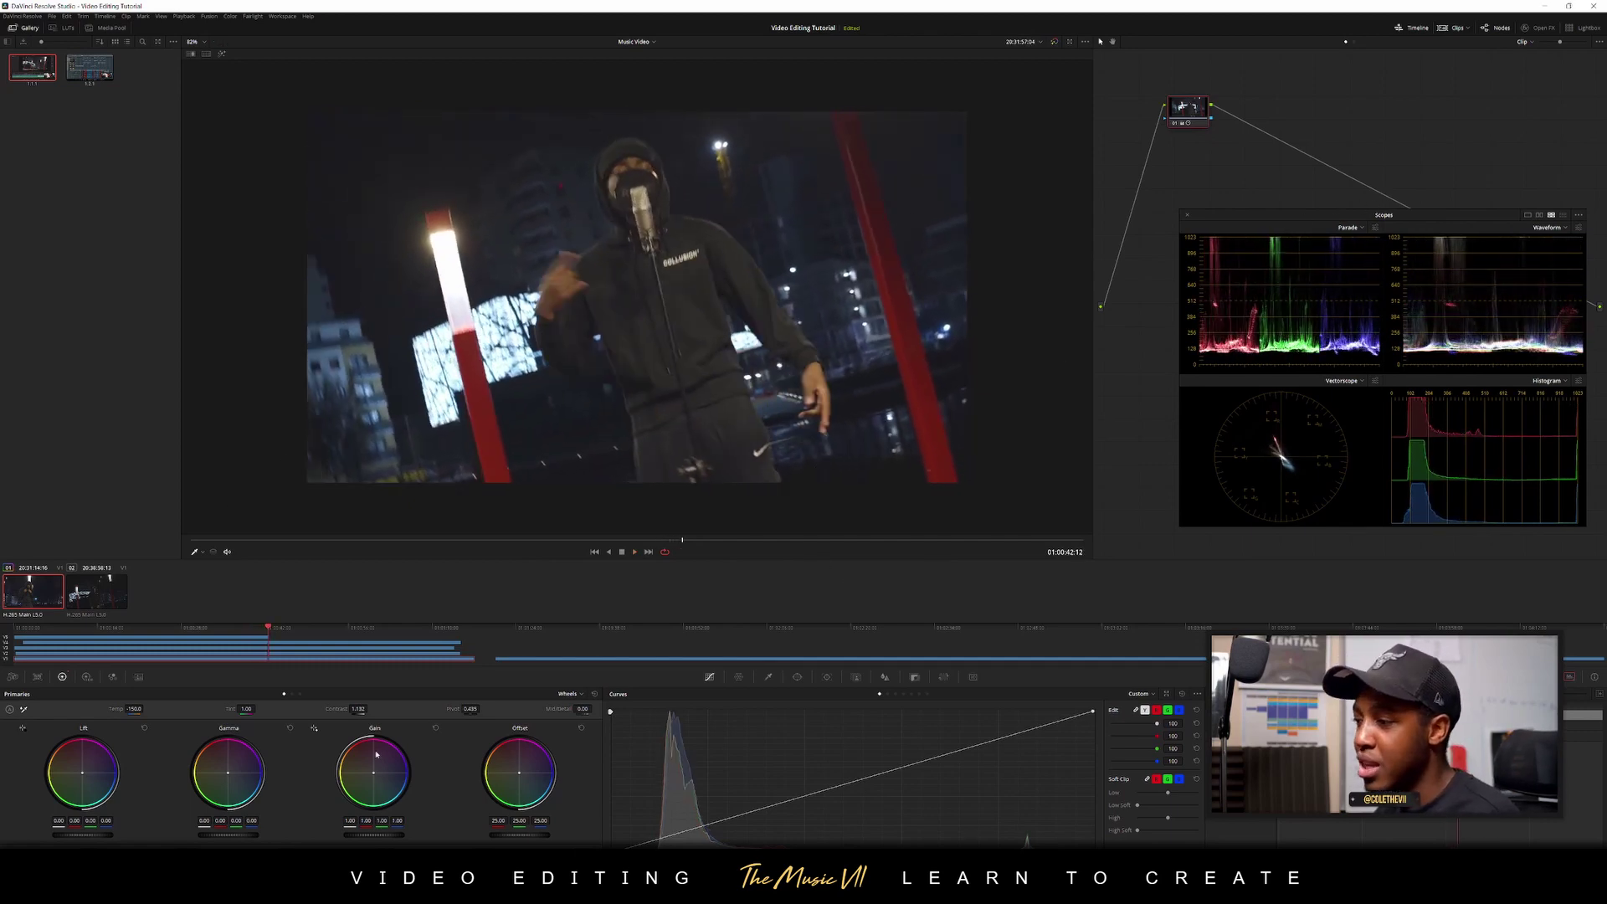
# Raise the first clip's contrast to about 1.21, check it in playback up to 01:00:49:18 and save the project
pyautogui.moveTo(358, 709); pyautogui.dragTo(369, 709)
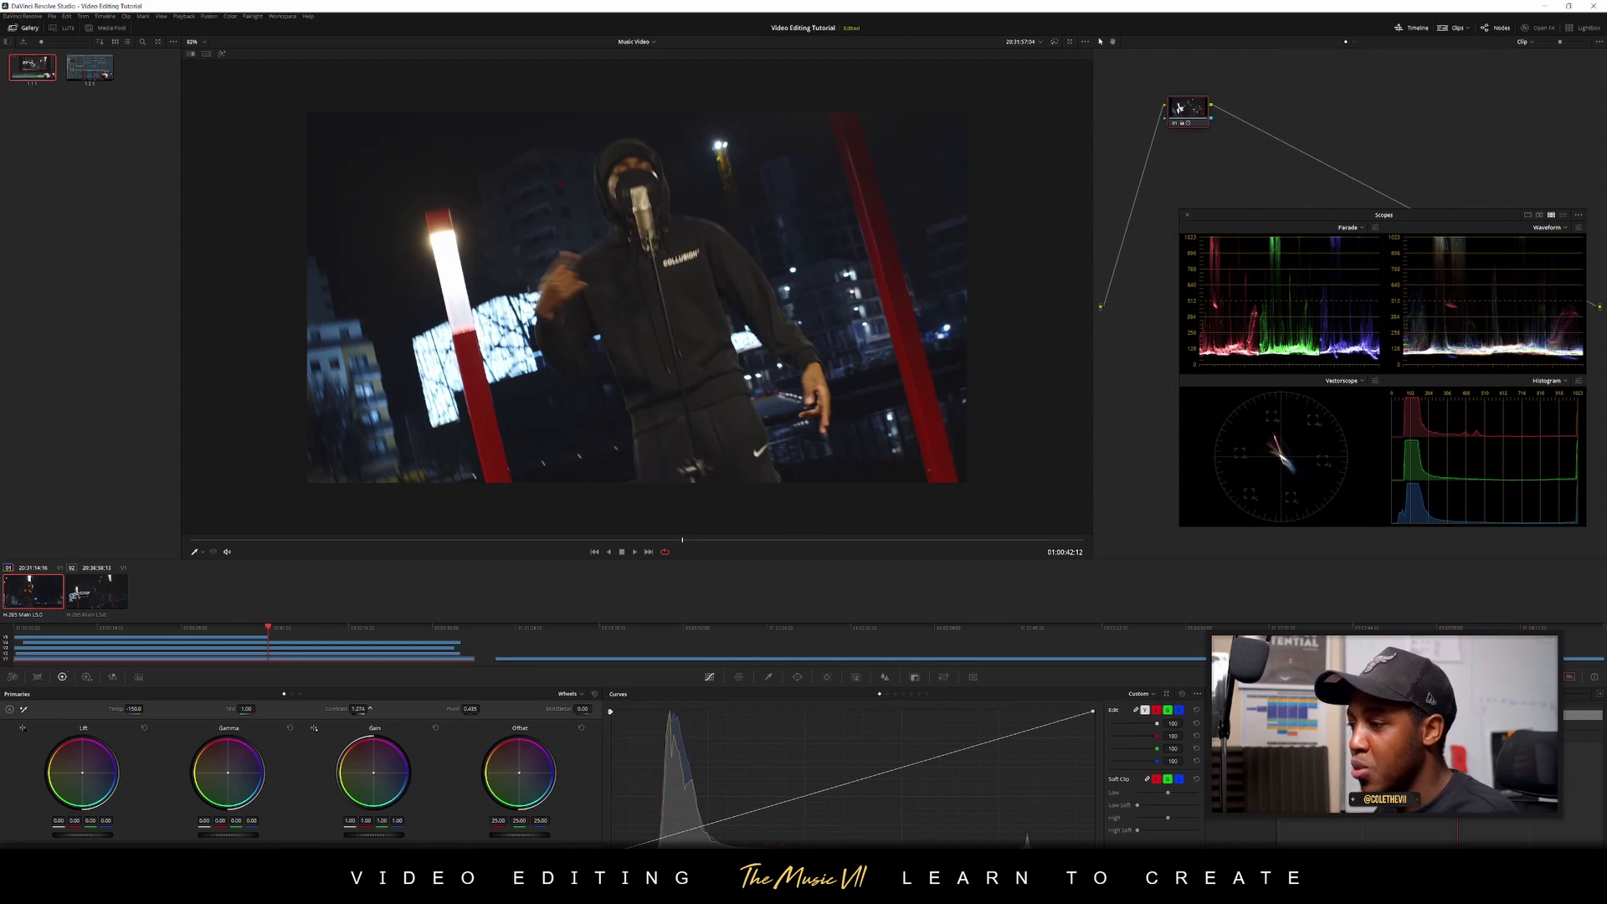
pyautogui.press('space')
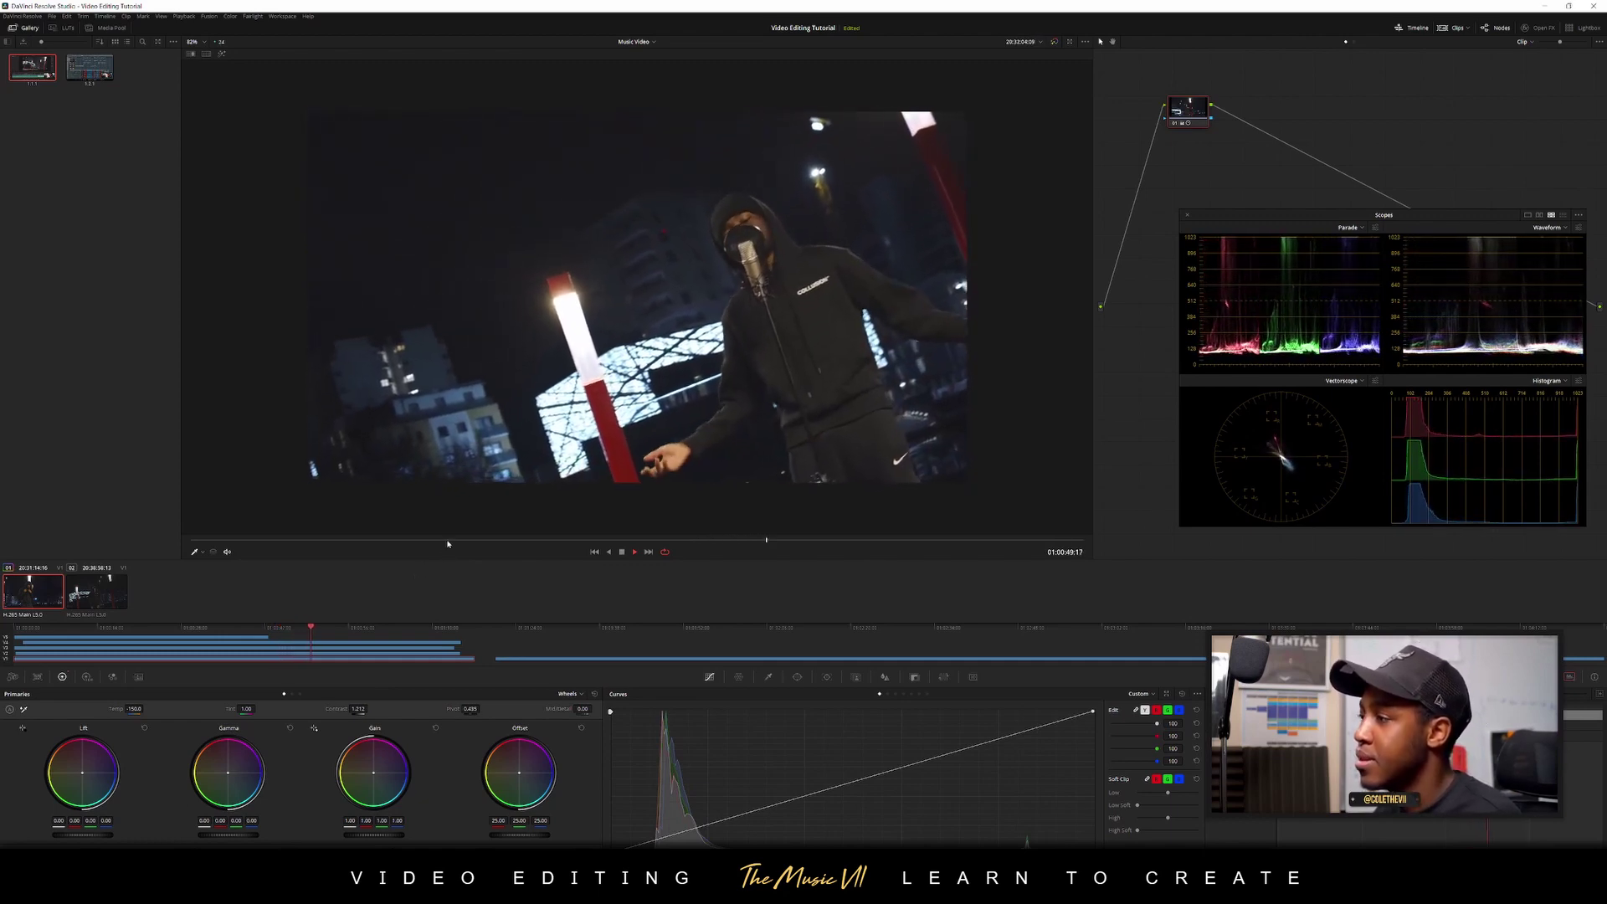
pyautogui.press('space')
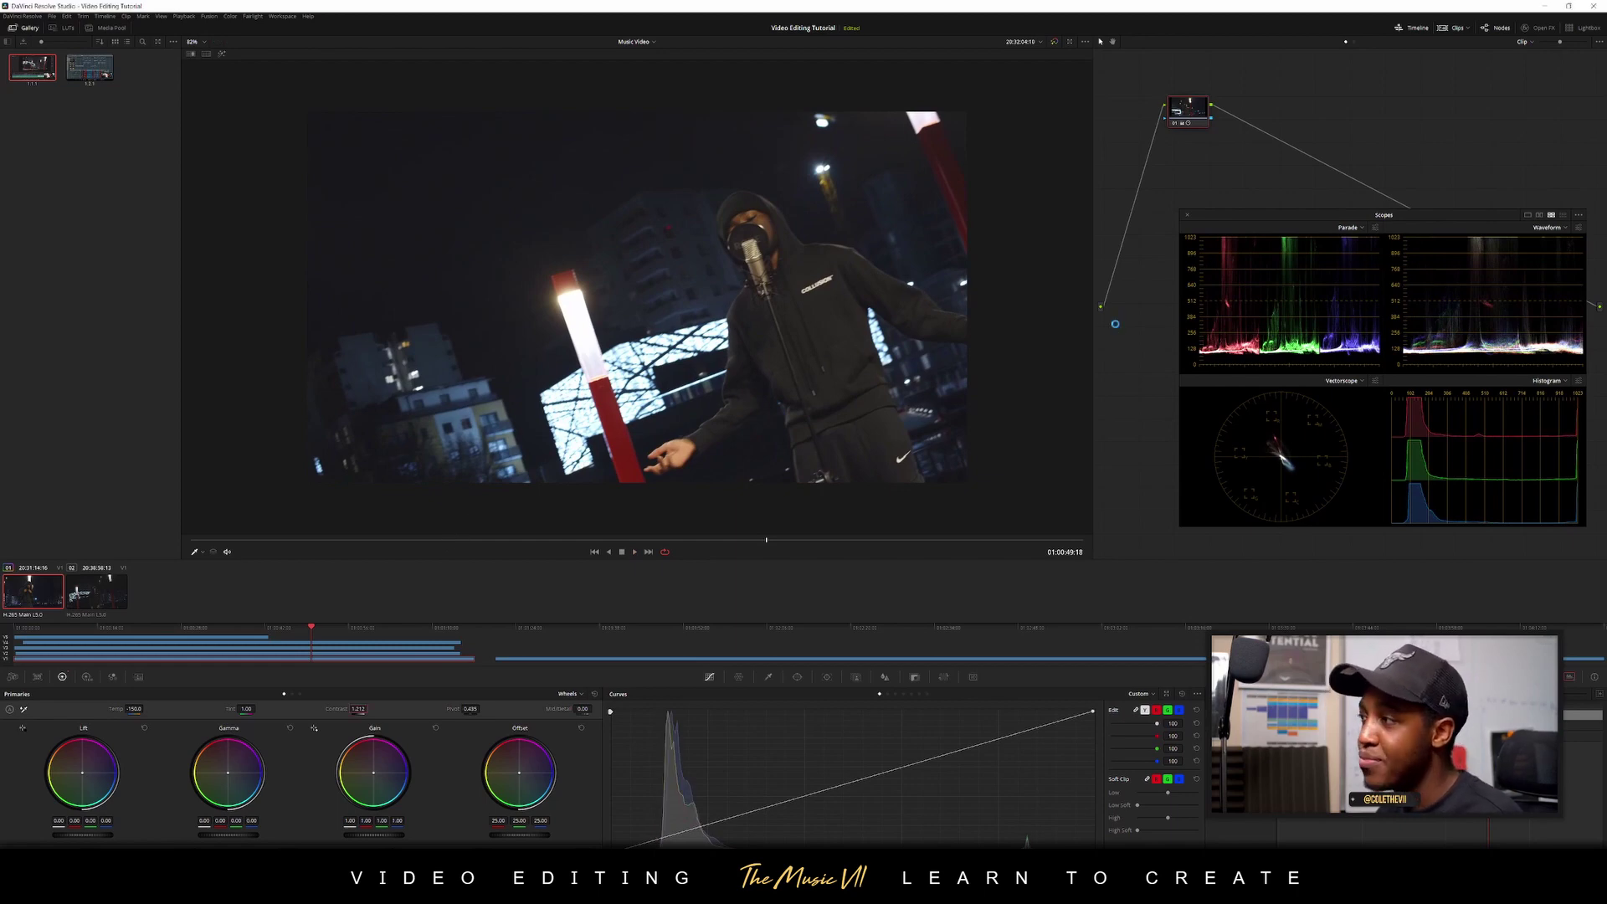
pyautogui.hotkey('ctrl', 's')
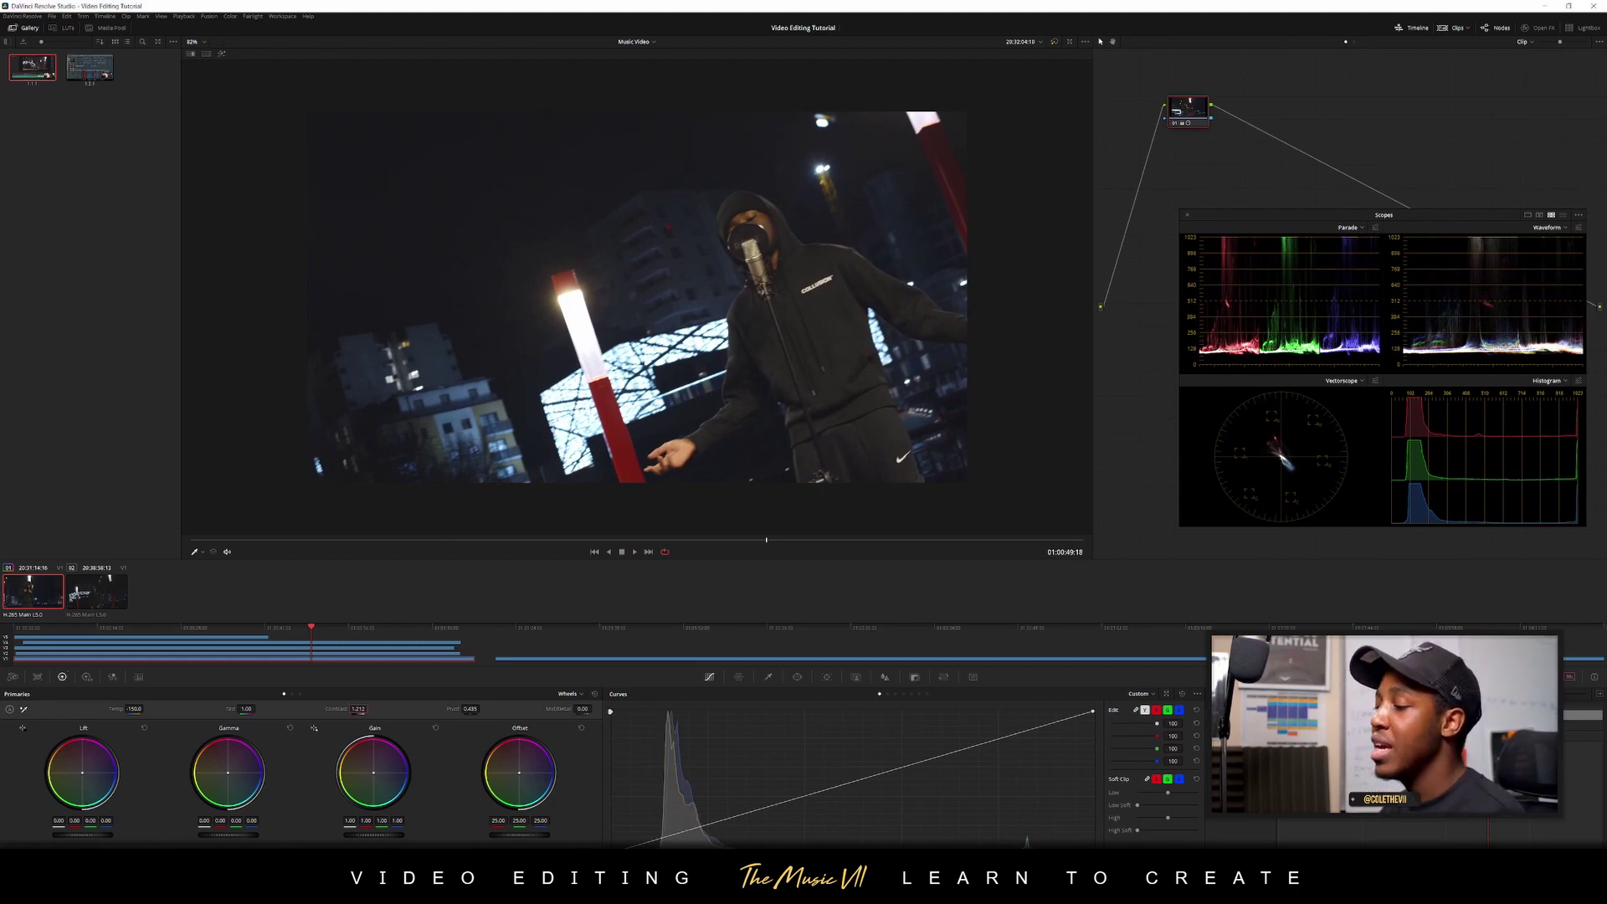
# On the Edit page, re-enable the take clips on tracks Video 2 to Video 5, and return to the Color page
pyautogui.hotkey('shift', '4')
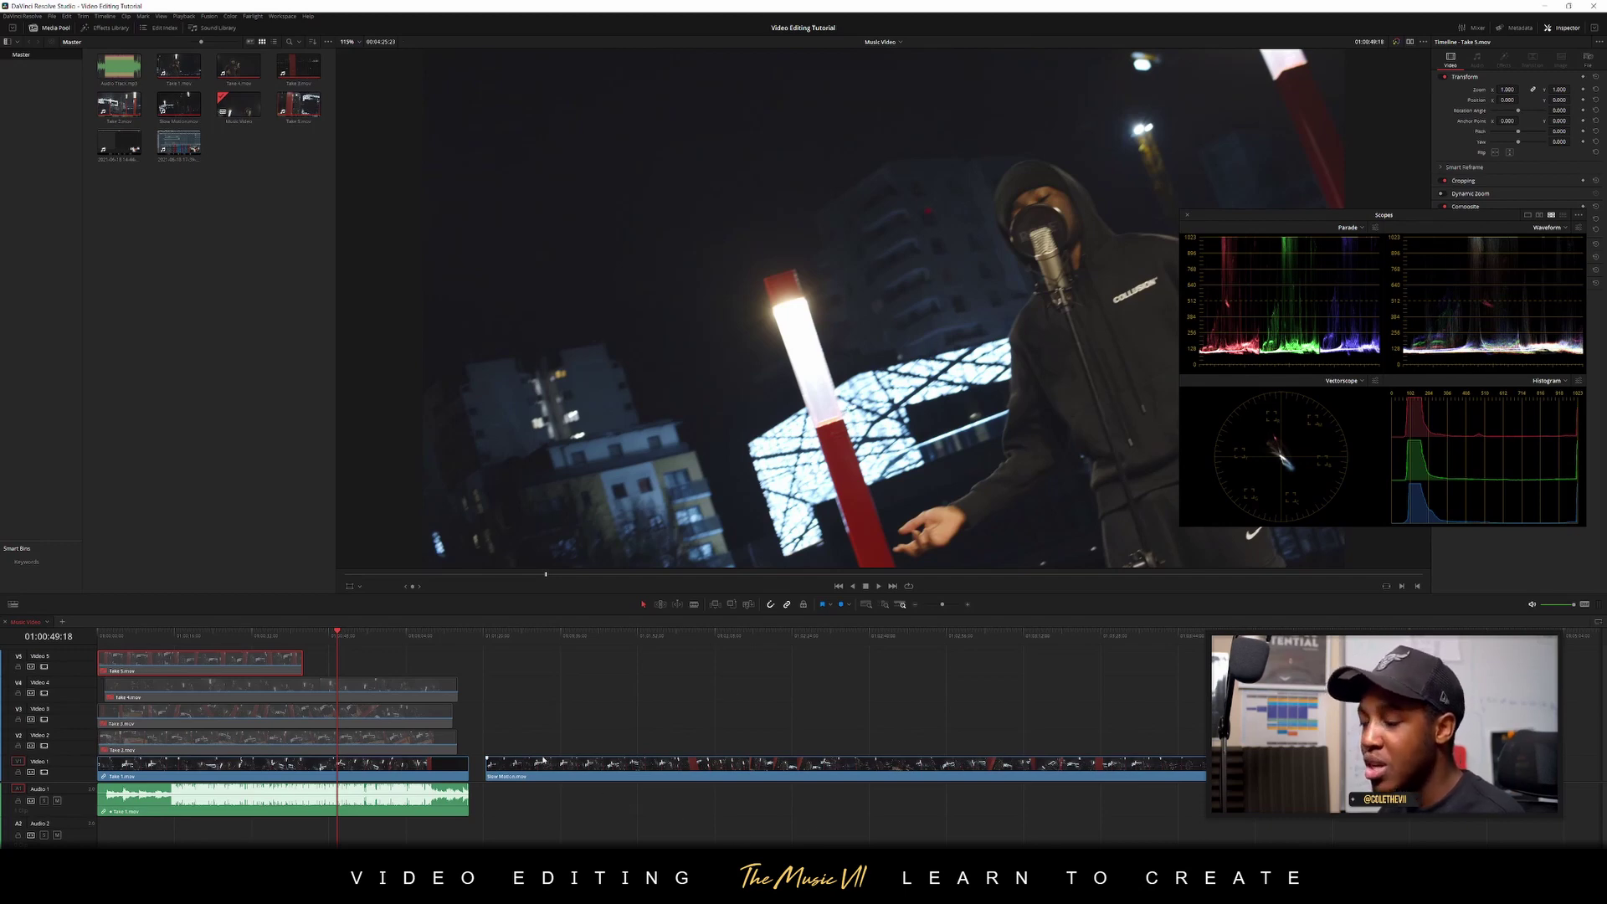
pyautogui.scroll(-2, 544, 760)
pyautogui.click(185, 746)
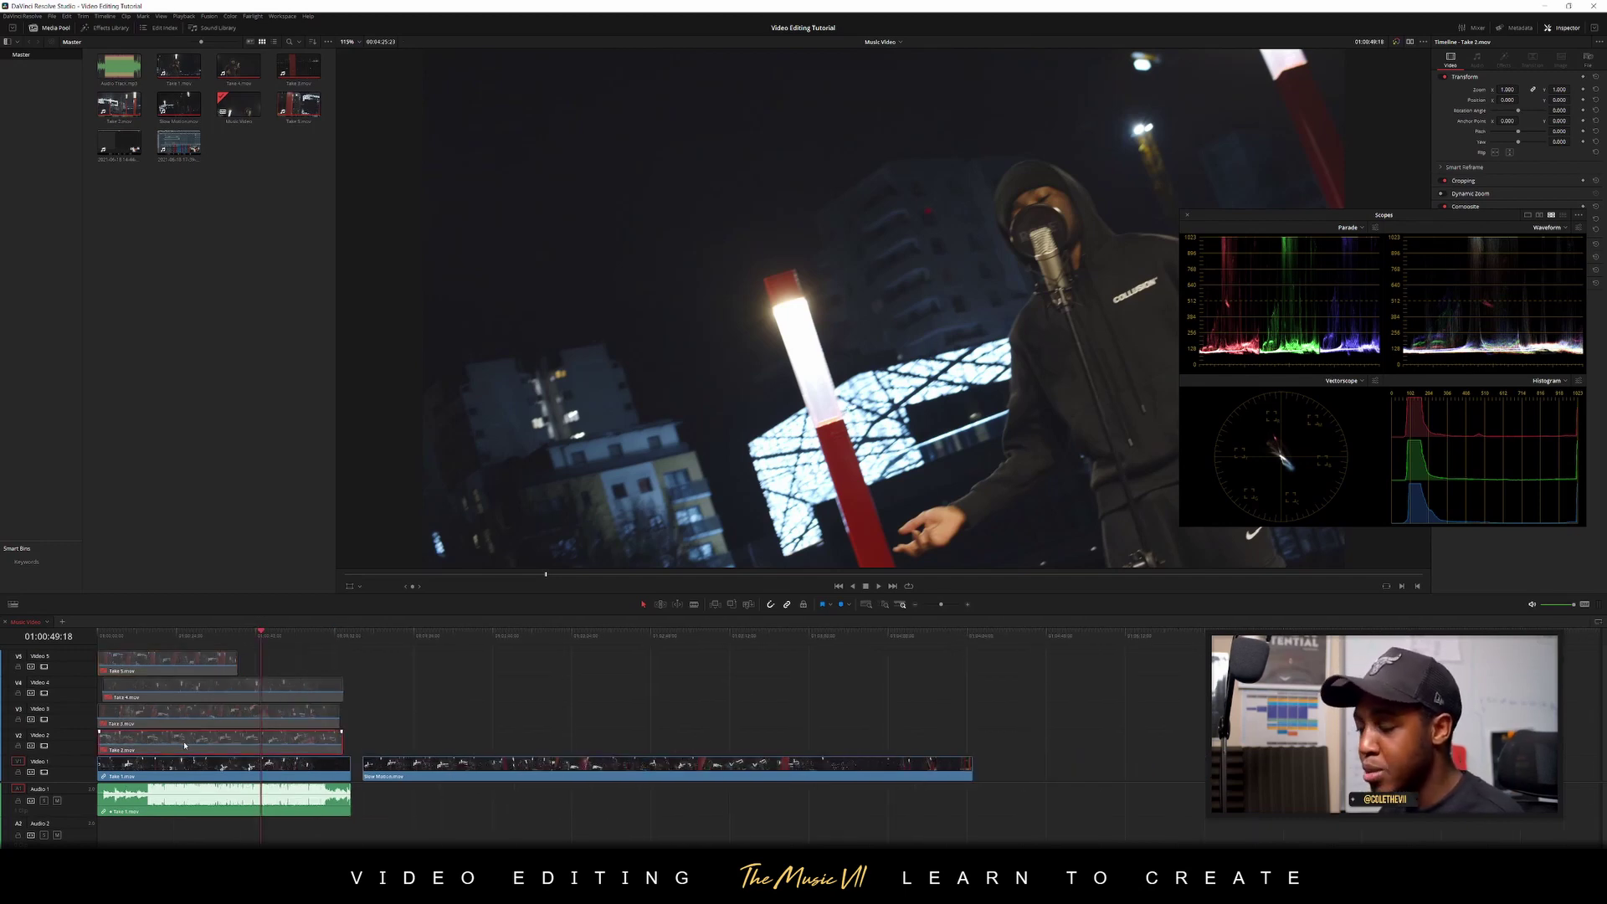
pyautogui.press('d')
pyautogui.click(177, 716)
pyautogui.press('d')
pyautogui.click(176, 689)
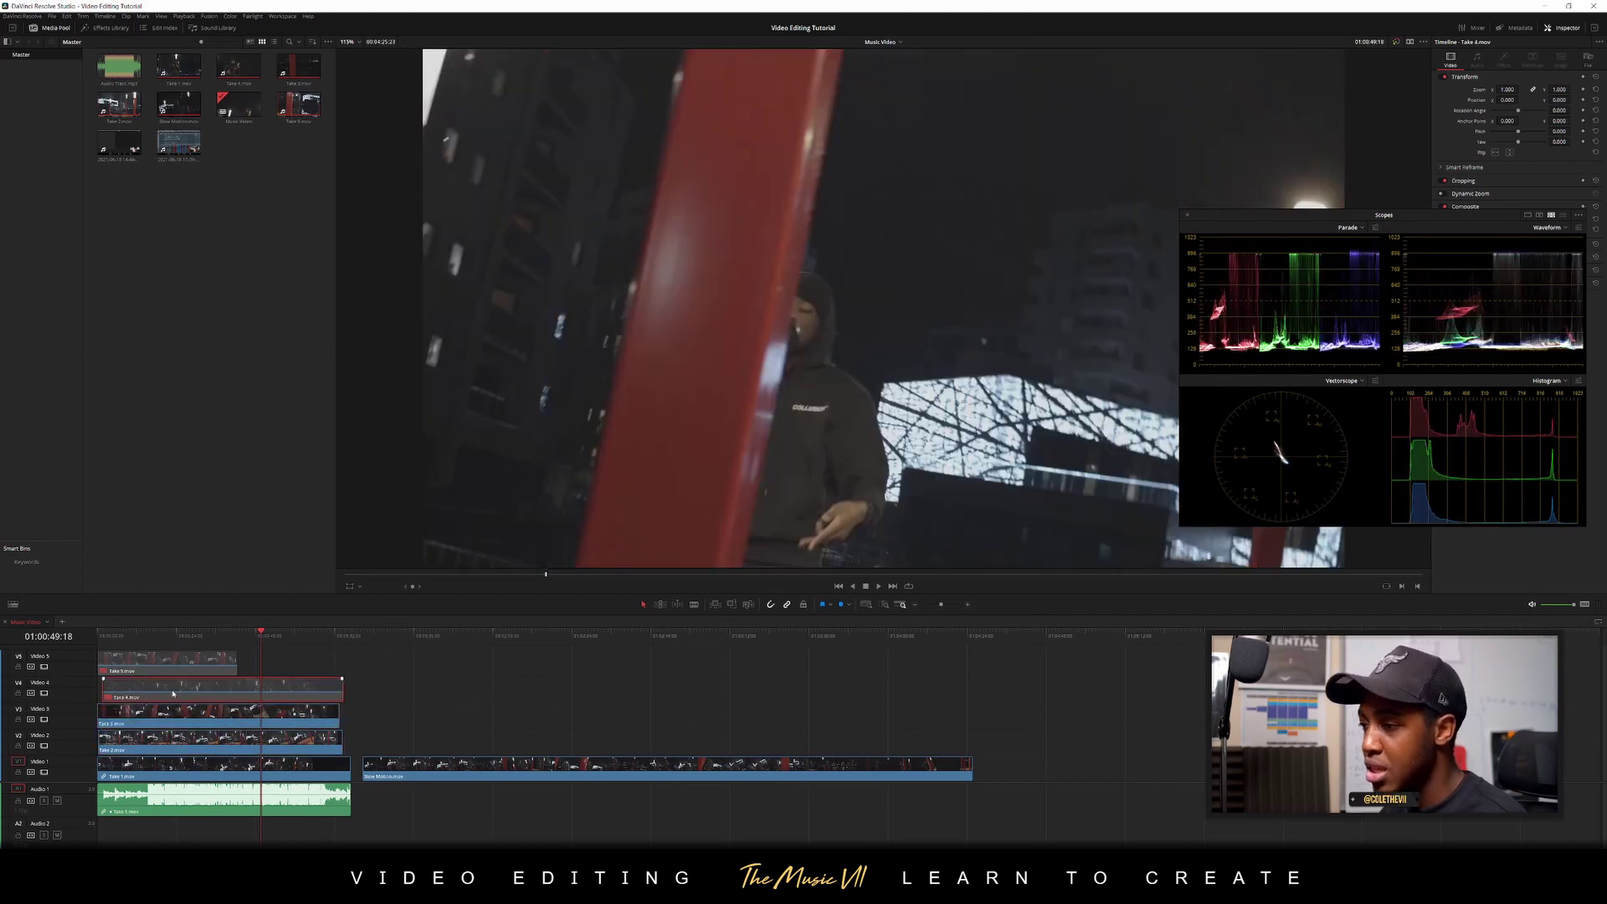
pyautogui.press('d')
pyautogui.click(176, 673)
pyautogui.press('d')
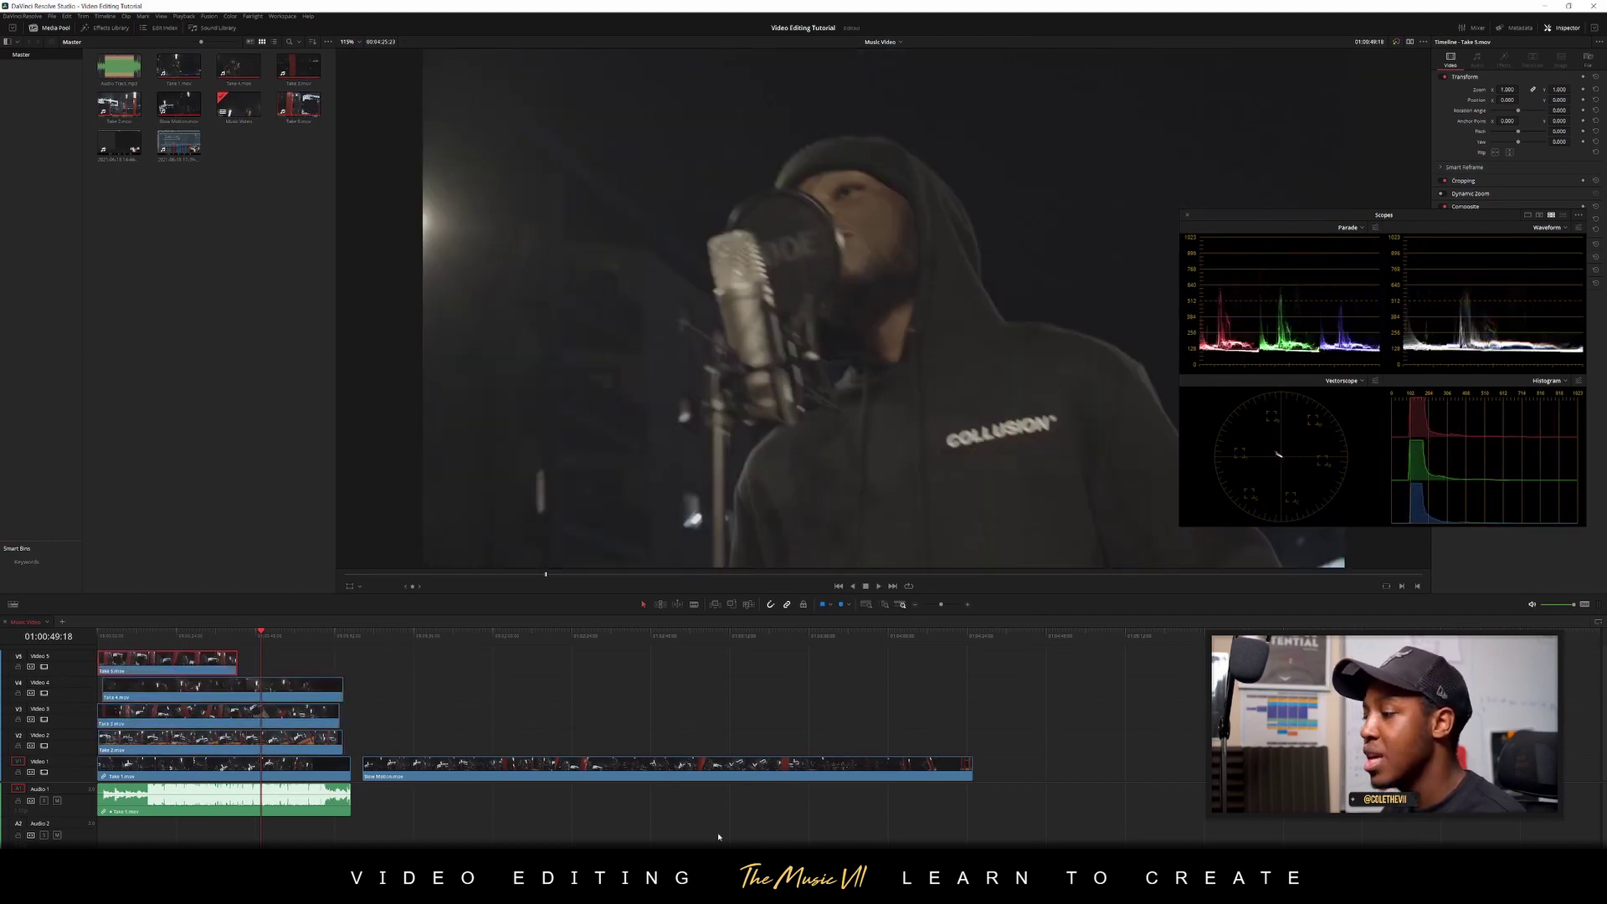
pyautogui.hotkey('shift', '6')
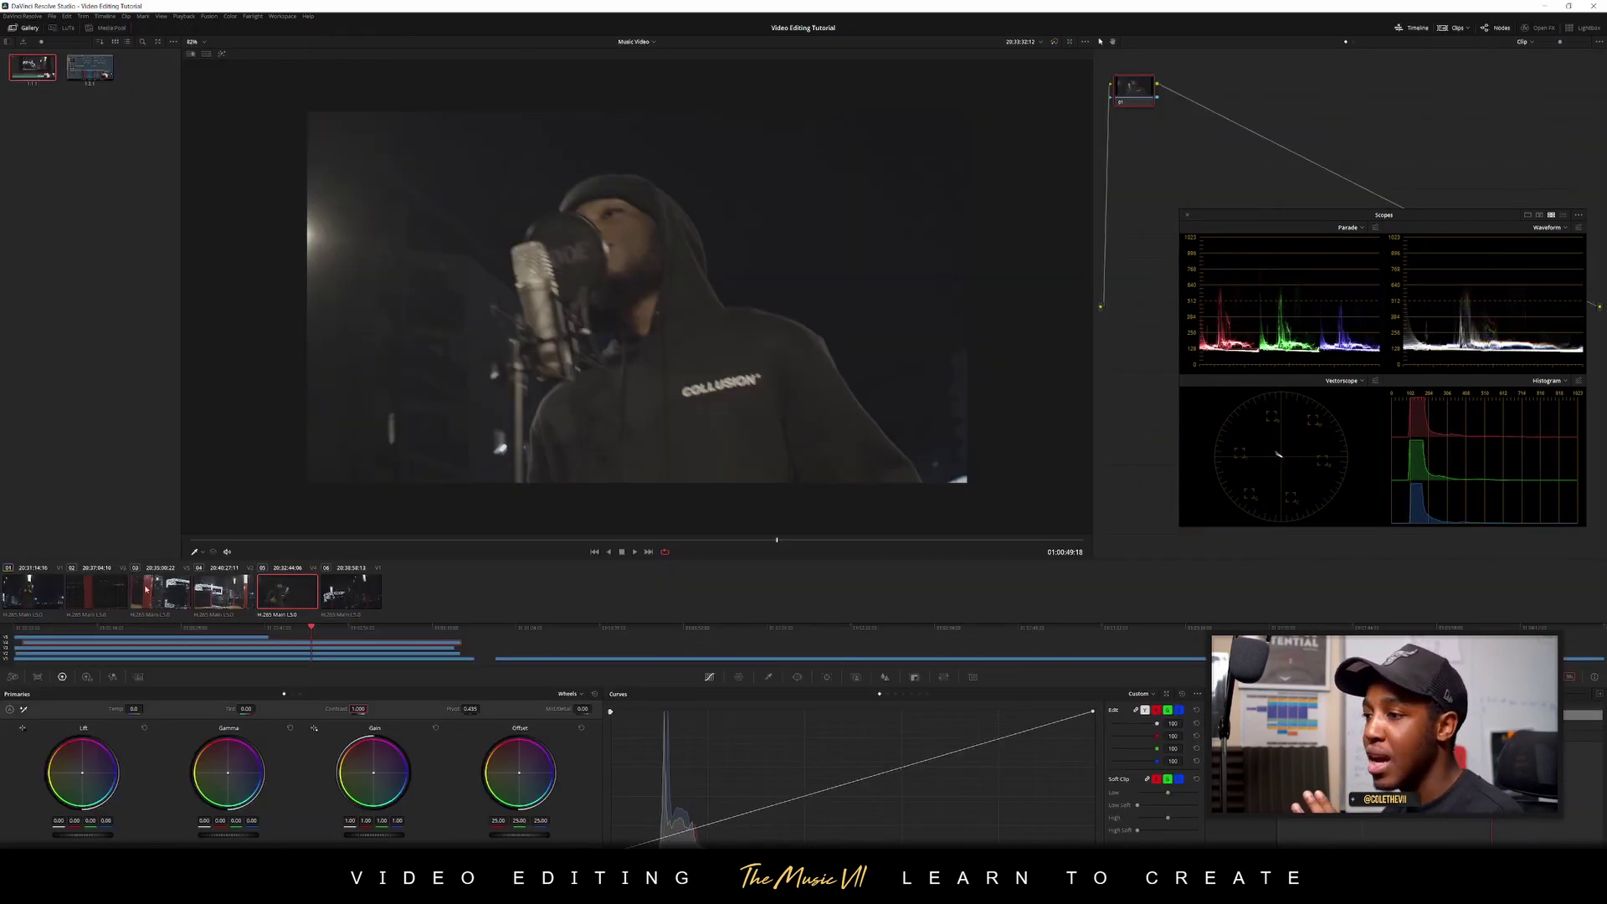
# Compare the ungraded second clip with the graded first clip, moving the first clip's playhead to 01:00:26:12
pyautogui.click(97, 591)
pyautogui.click(56, 592)
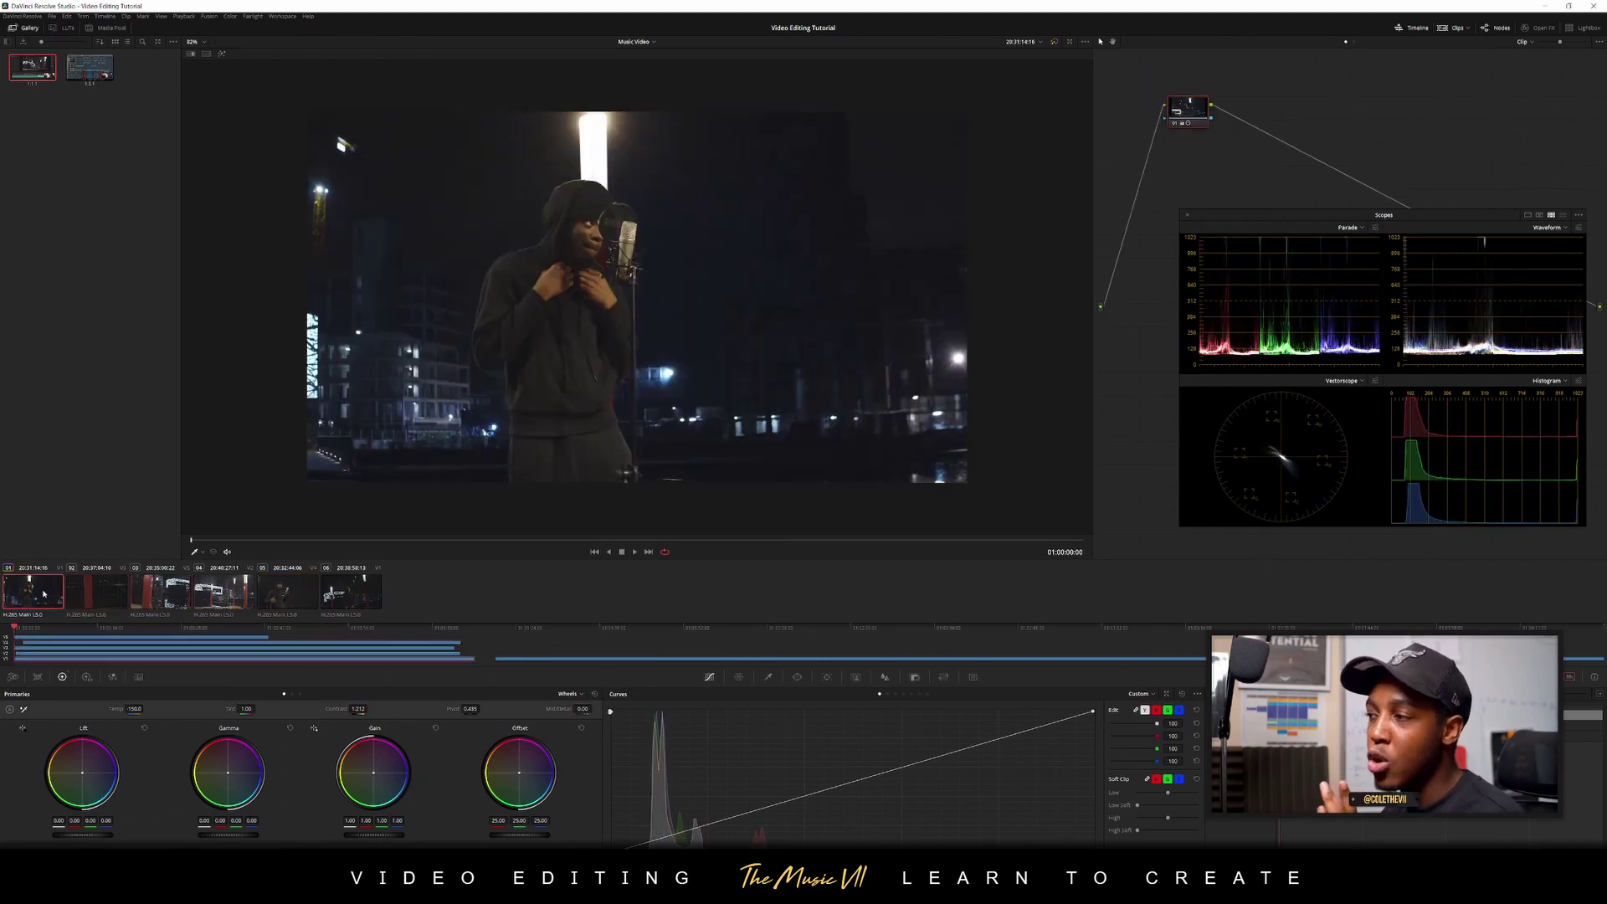
pyautogui.click(496, 540)
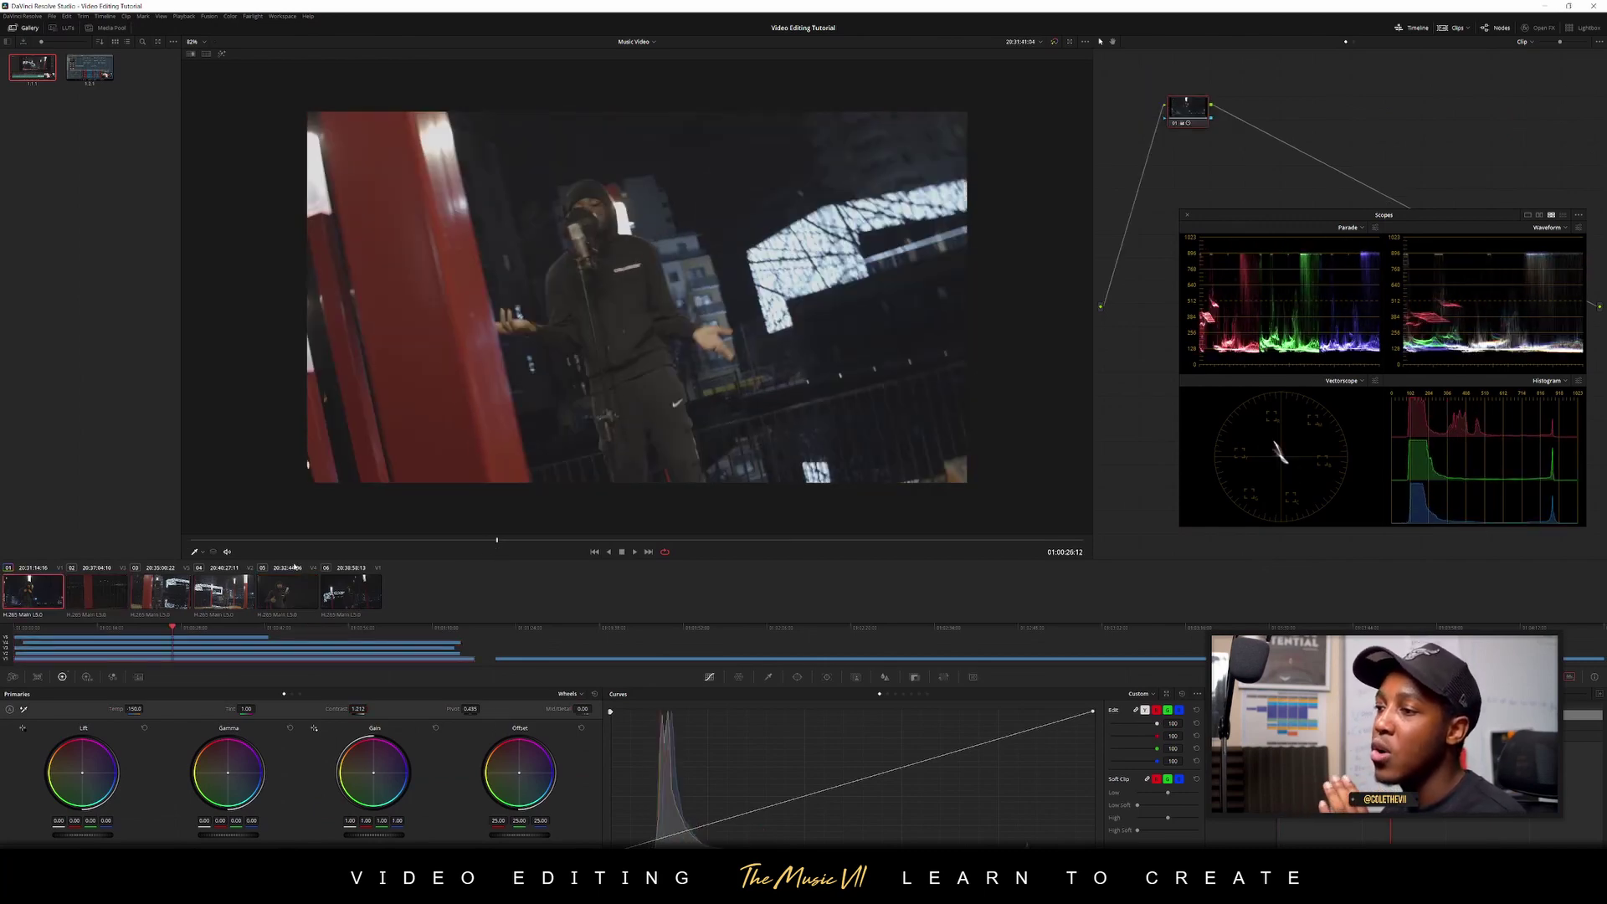
# Move to 01:00:13:23 in the second clip and copy the first clip's grade onto it
pyautogui.click(98, 597)
pyautogui.click(363, 539)
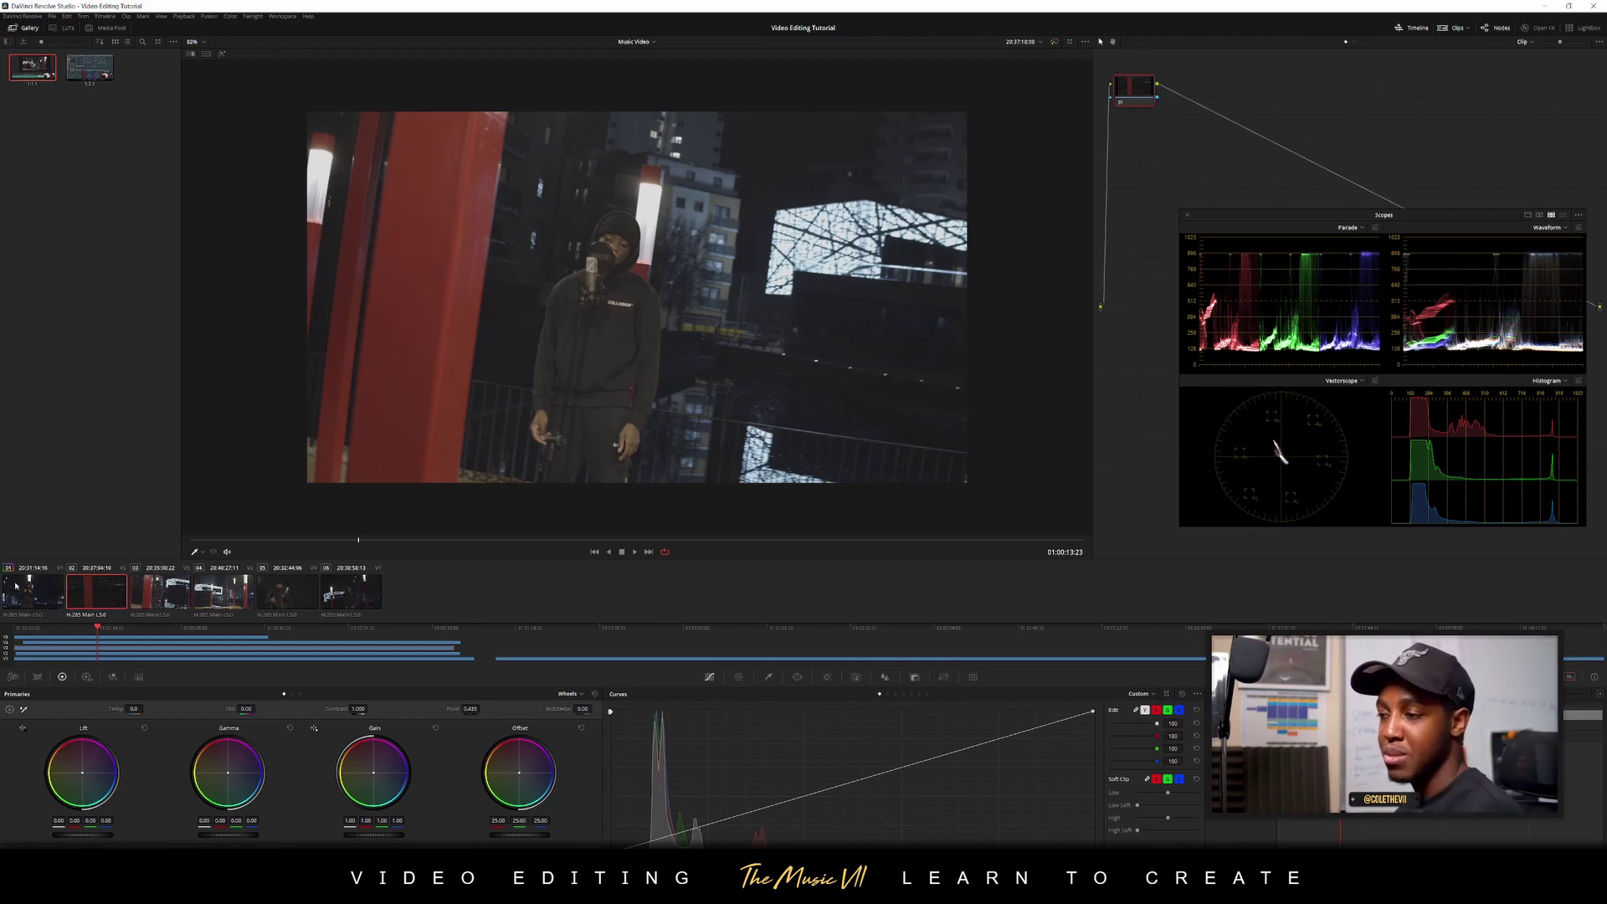
pyautogui.middleClick(29, 592)
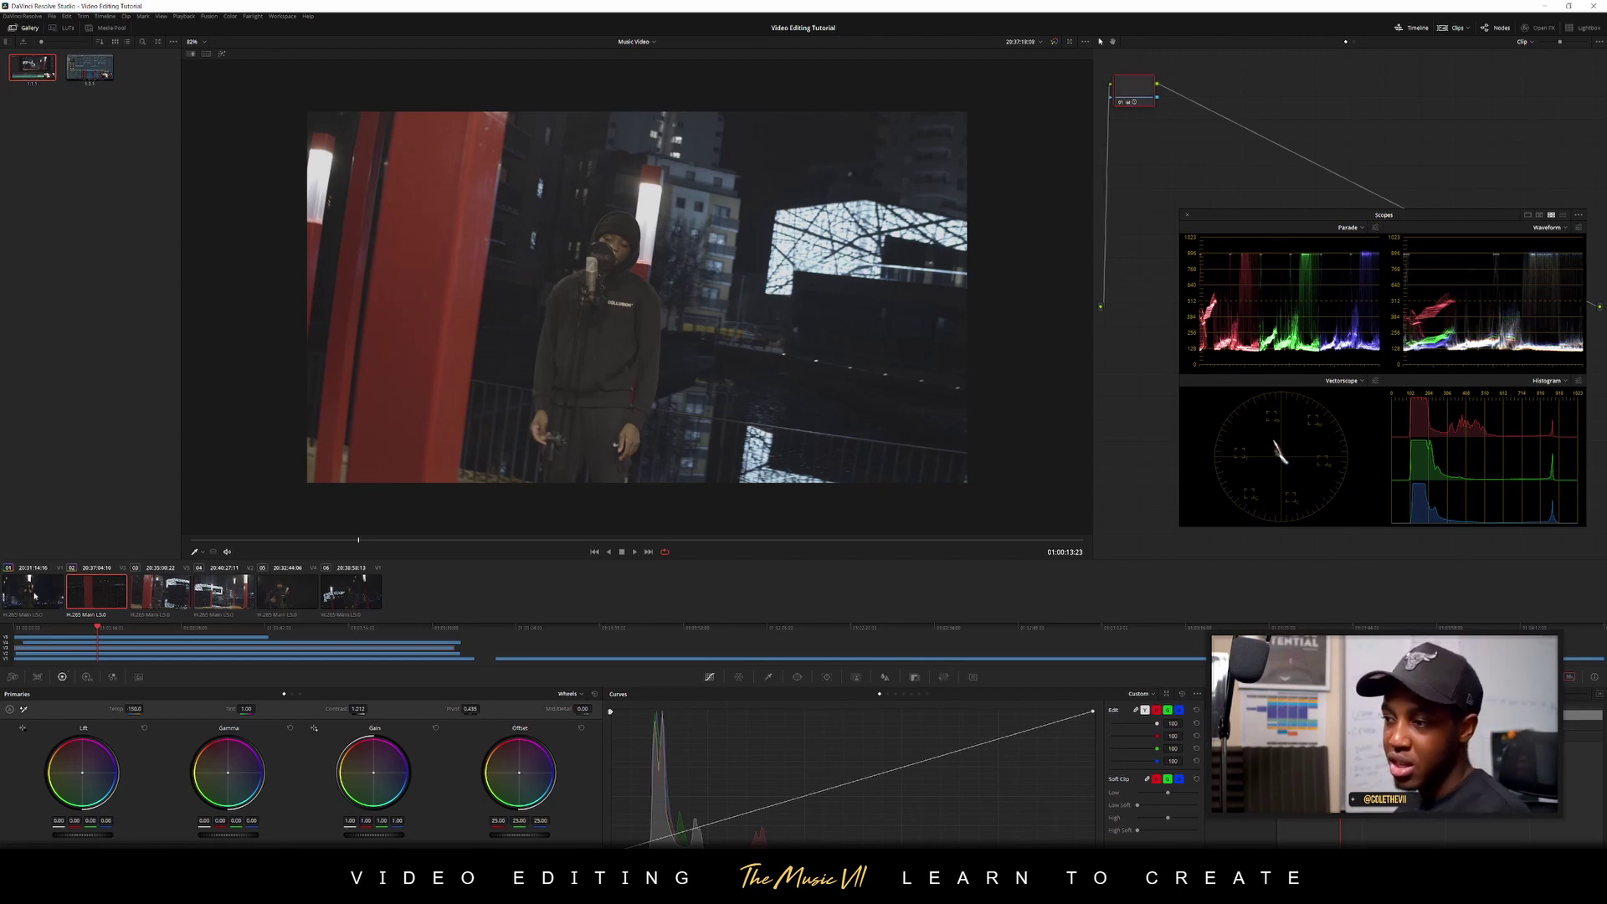
# Select the third to sixth clips together, view a frame at 01:00:25:01, and copy the first clip's grade onto all of them
pyautogui.click(156, 598)
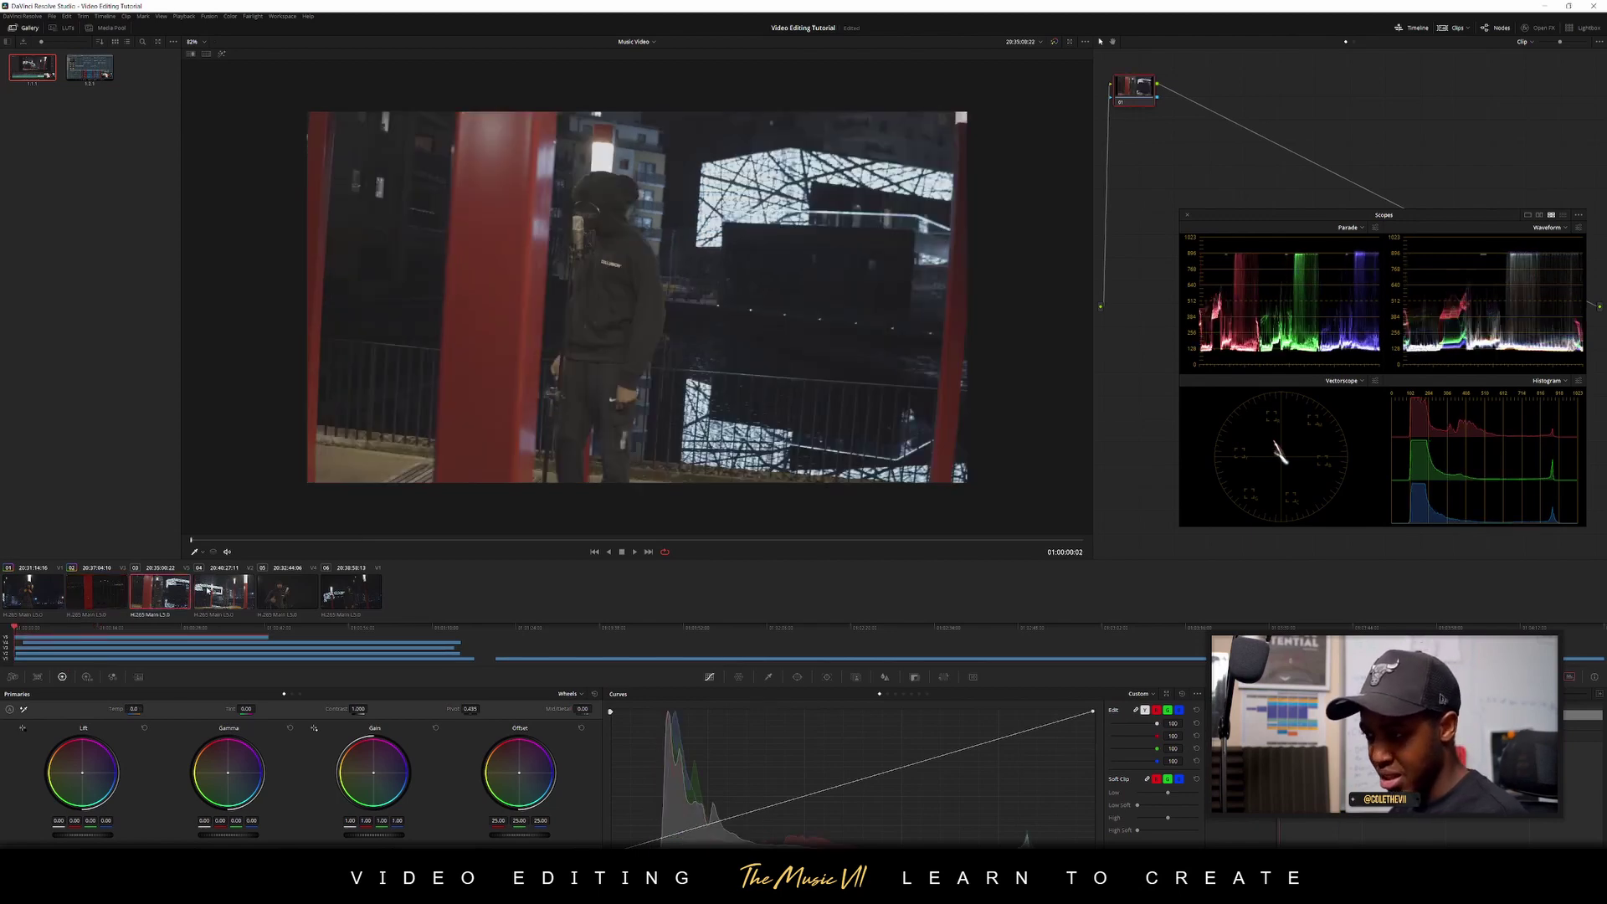
pyautogui.click(207, 590)
pyautogui.keyDown('shift'); pyautogui.click(339, 593); pyautogui.keyUp('shift')
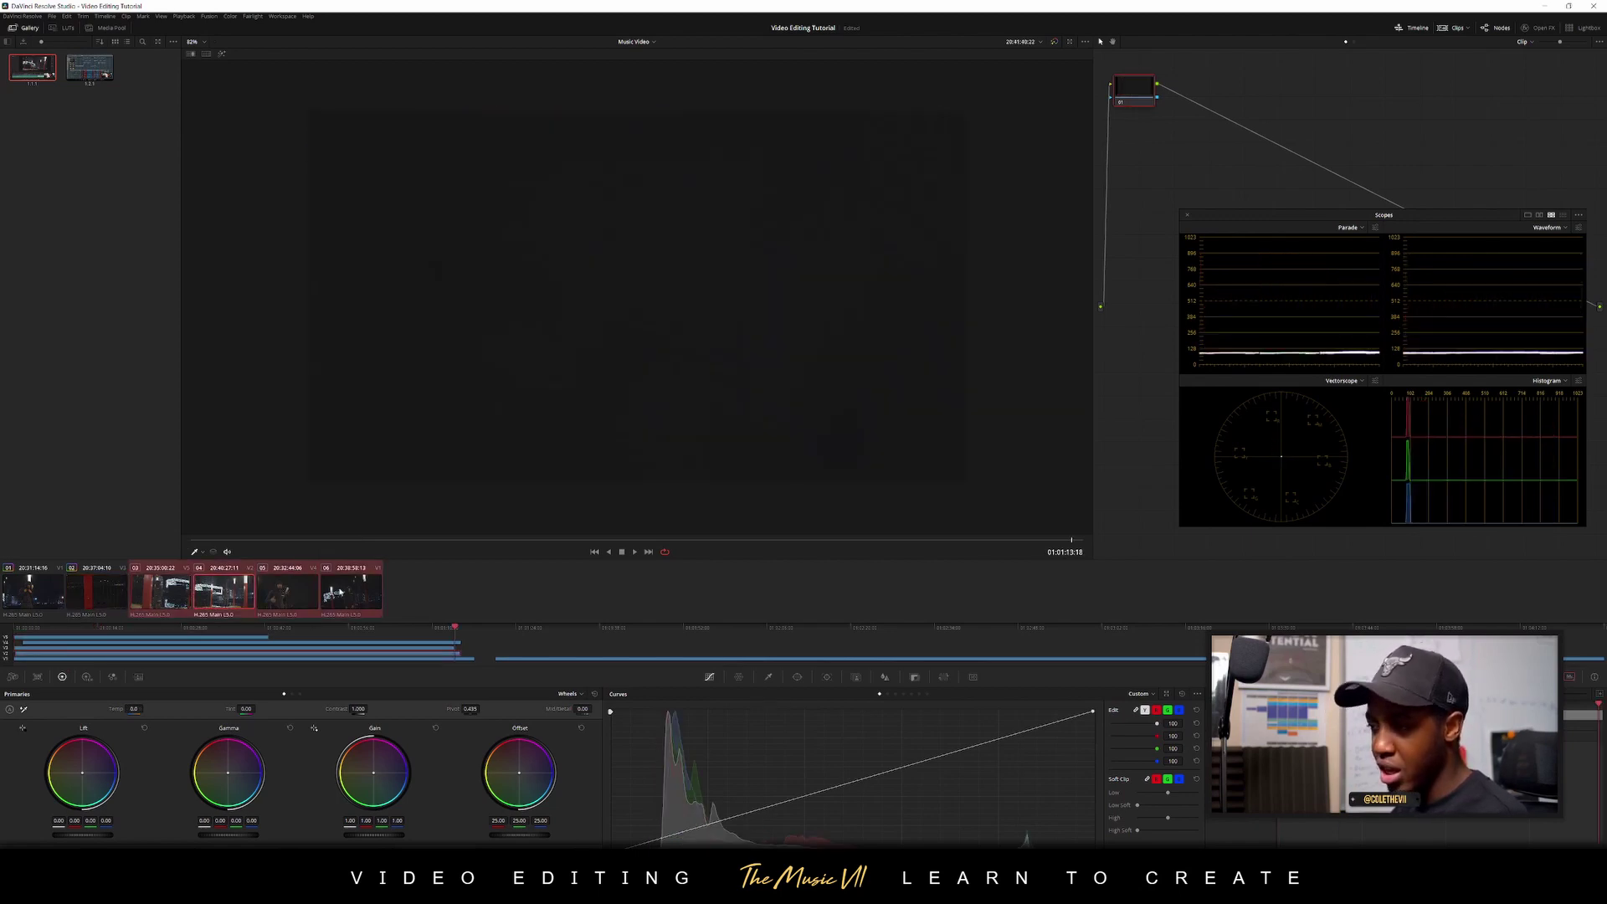
pyautogui.click(486, 540)
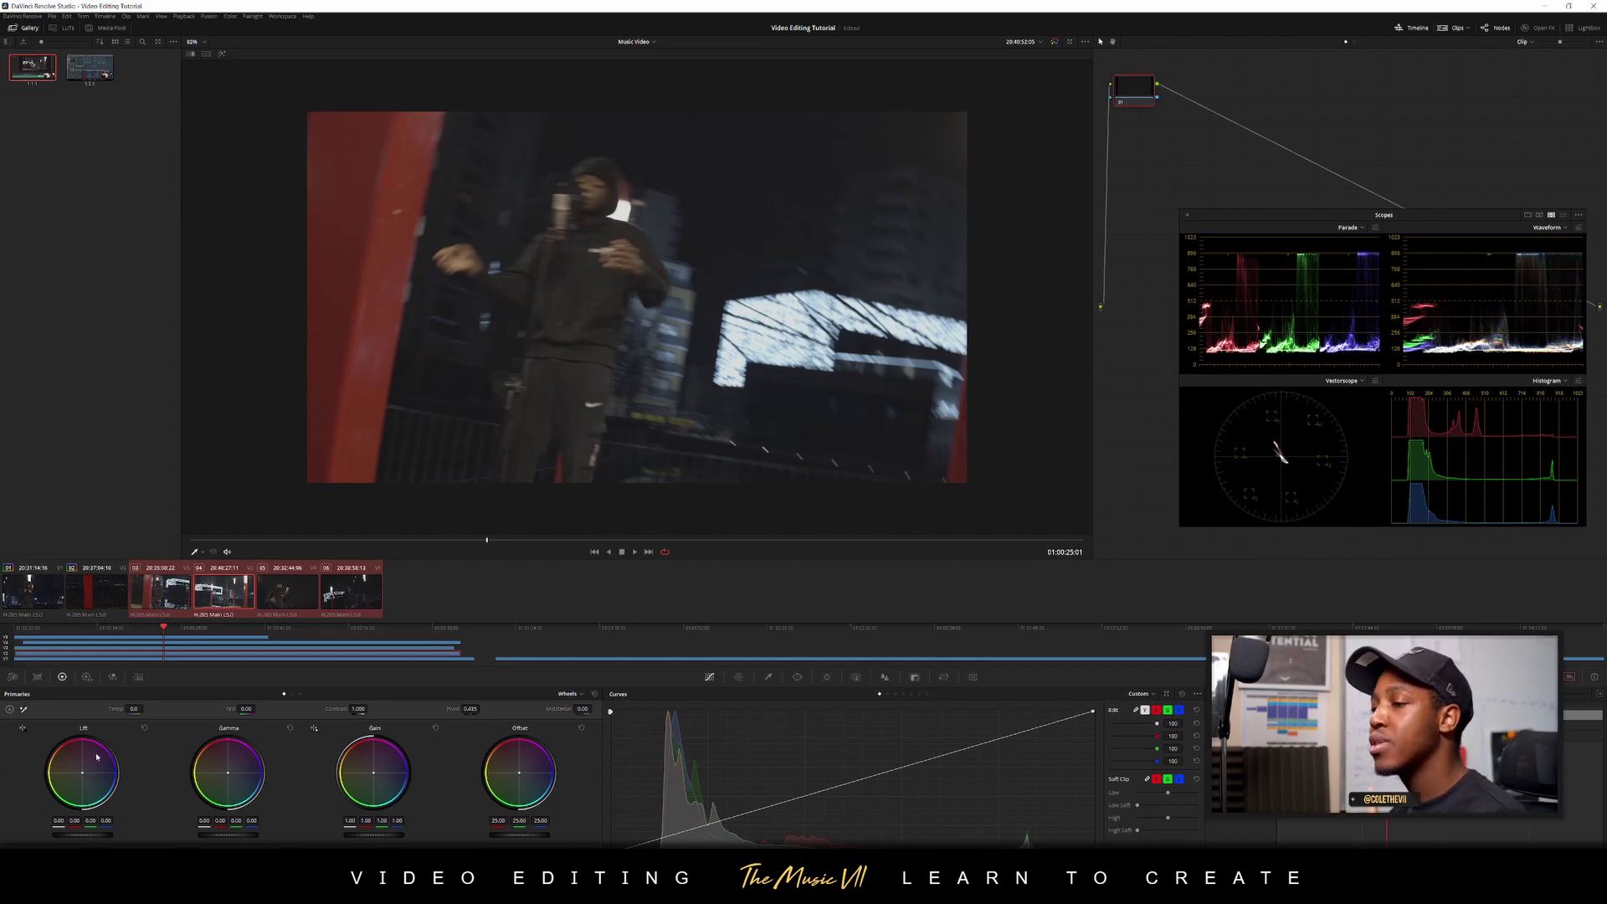
pyautogui.middleClick(28, 590)
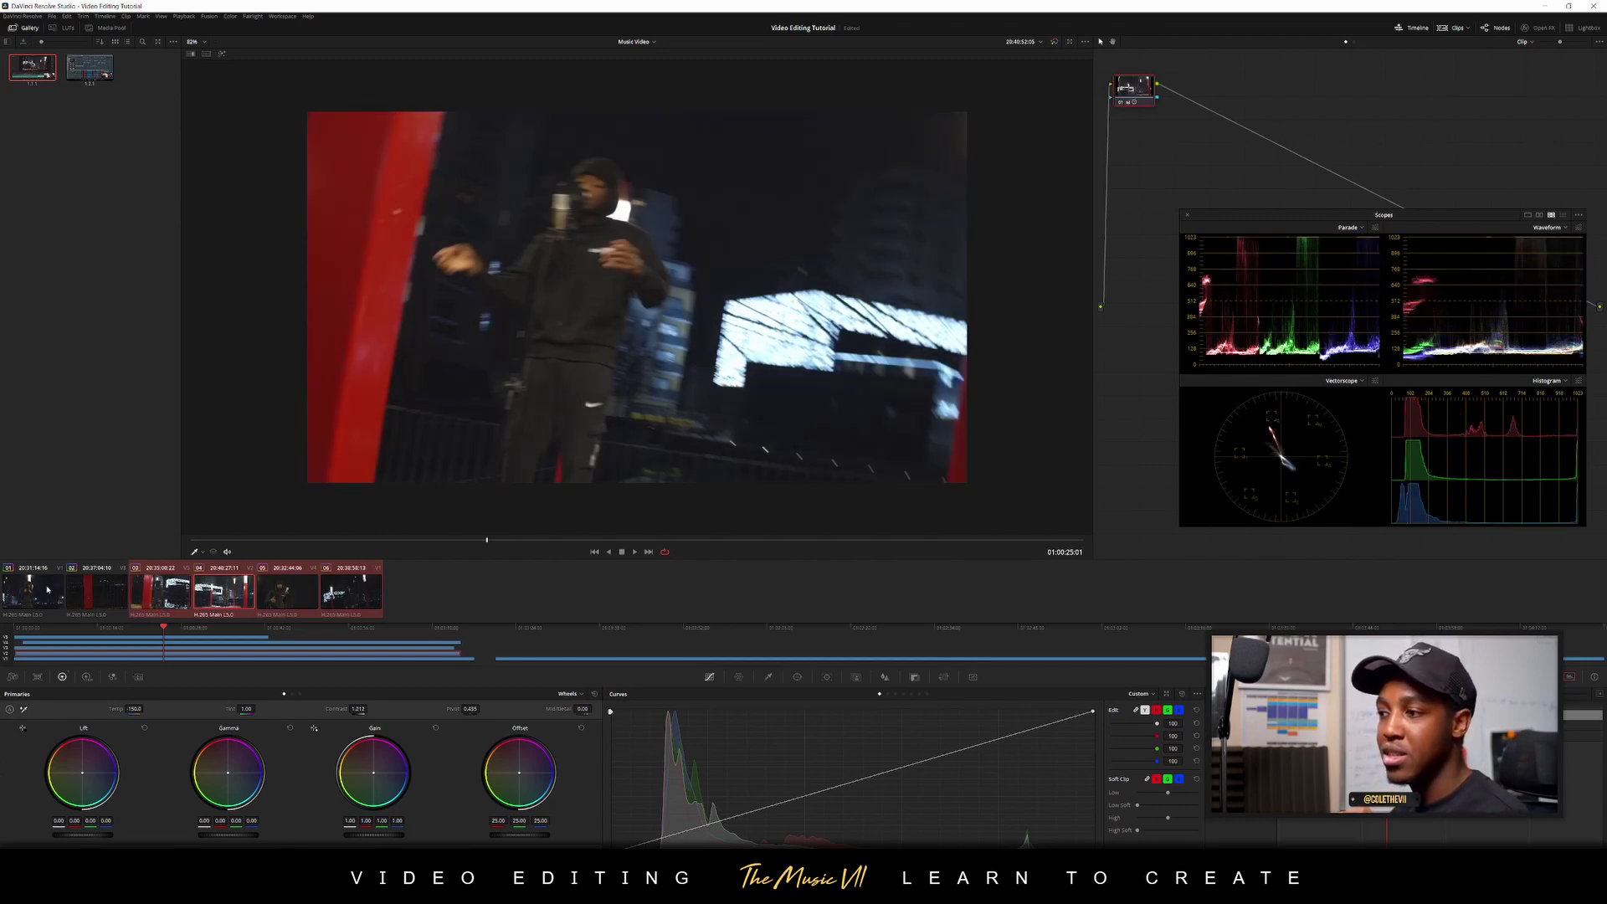
# Check the copied grade on the sixth, fifth and third clips, scrubbing the third clip to 01:00:25:23
pyautogui.click(352, 590)
pyautogui.click(288, 591)
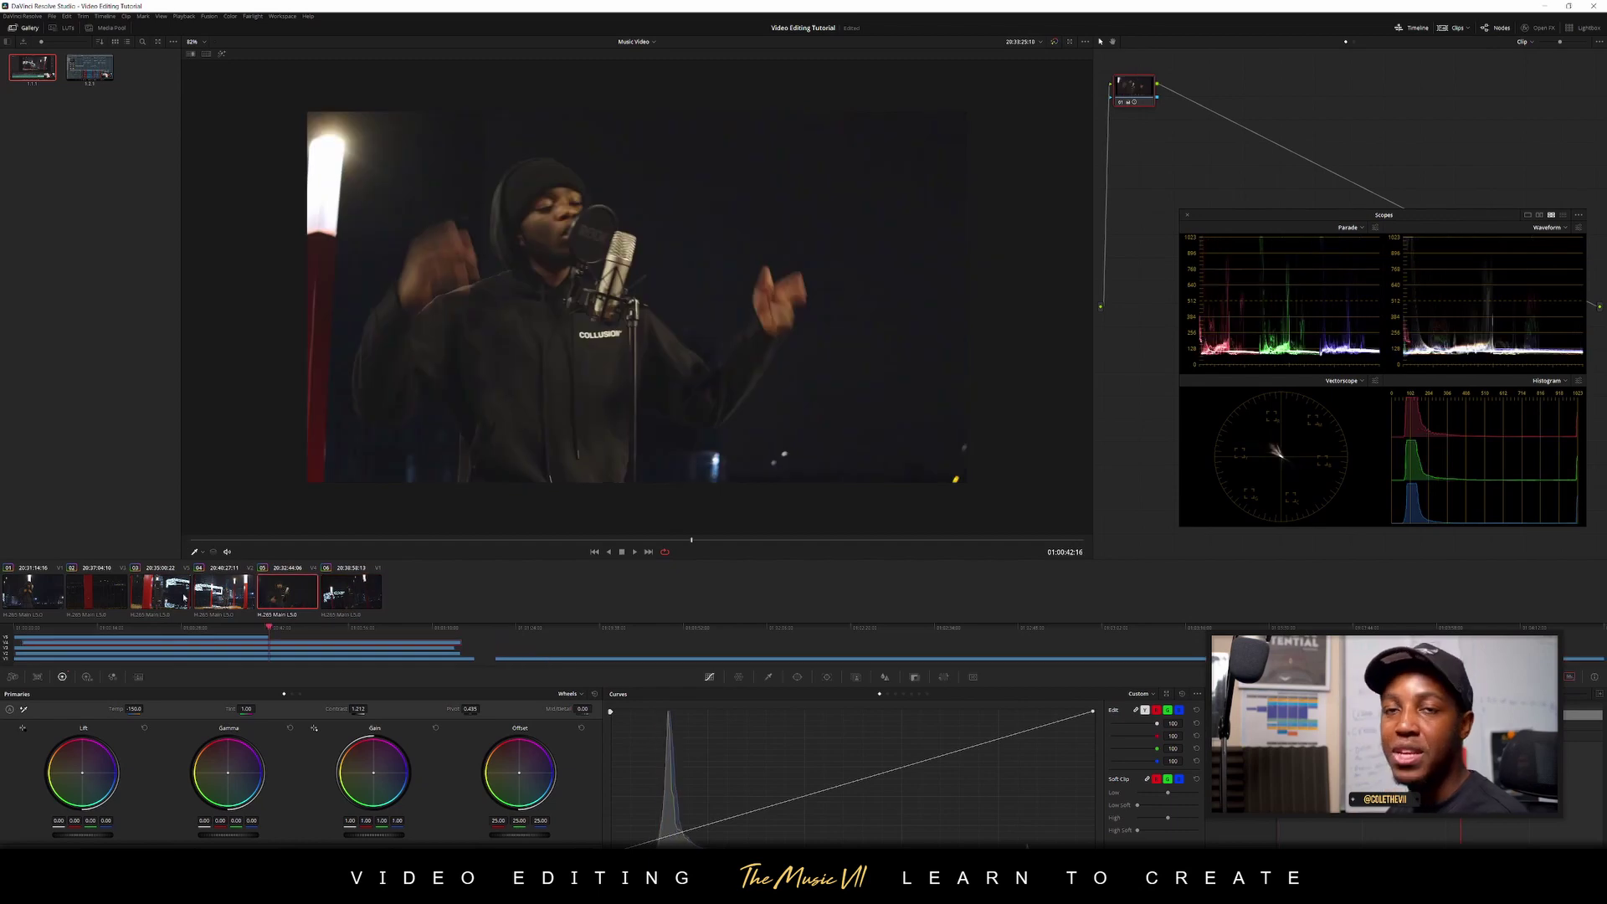
pyautogui.click(134, 593)
pyautogui.press('space')
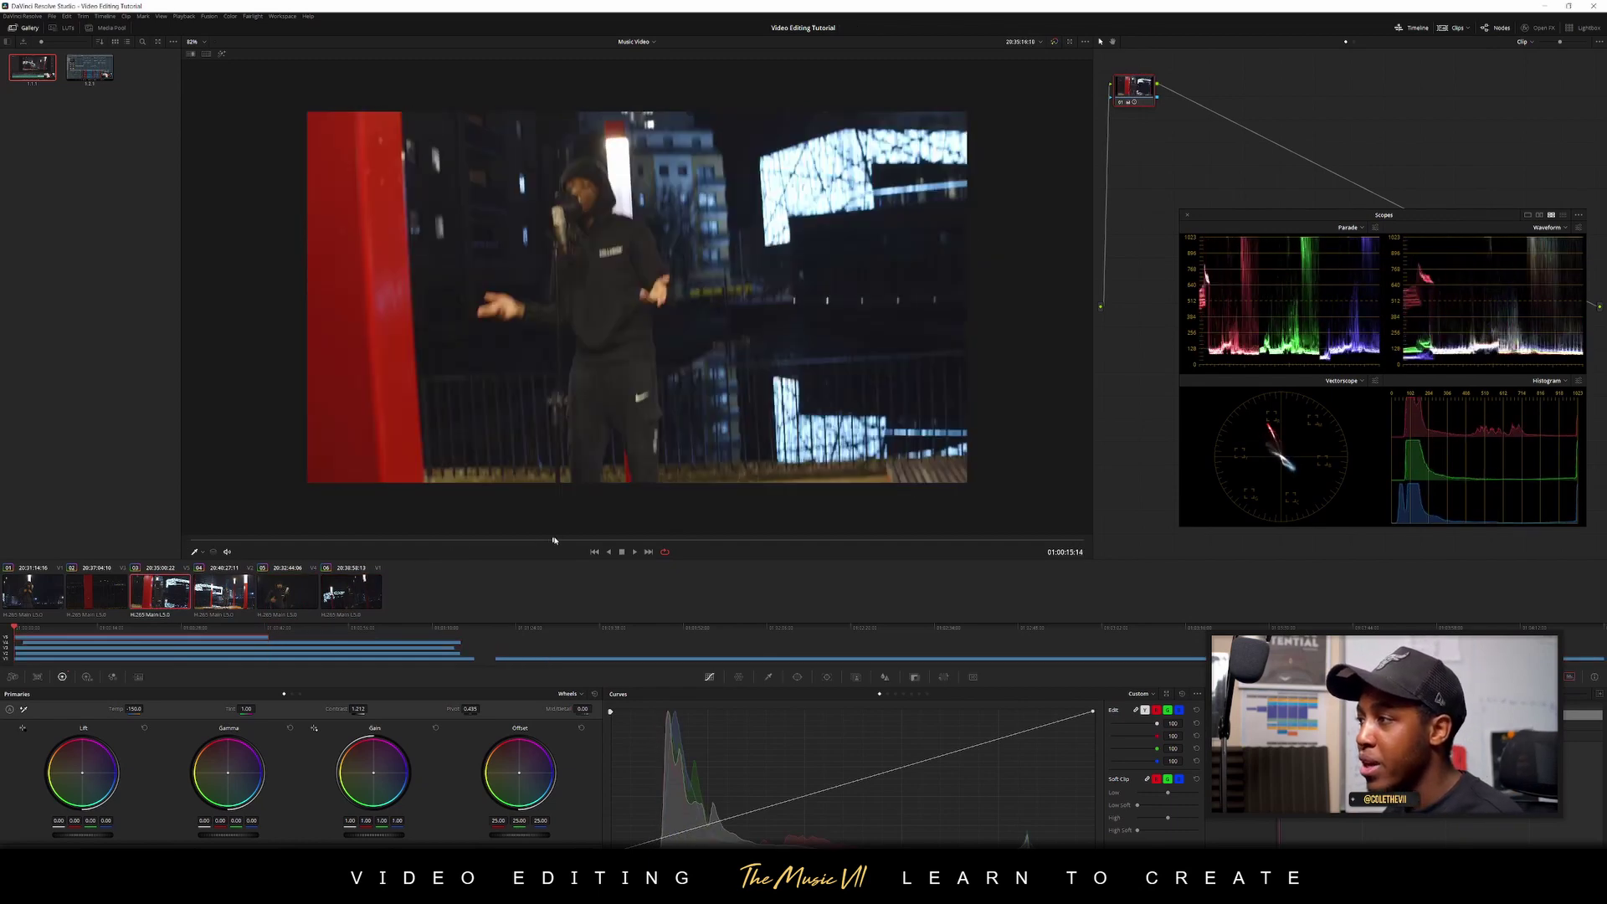
pyautogui.moveTo(615, 545); pyautogui.dragTo(733, 551)
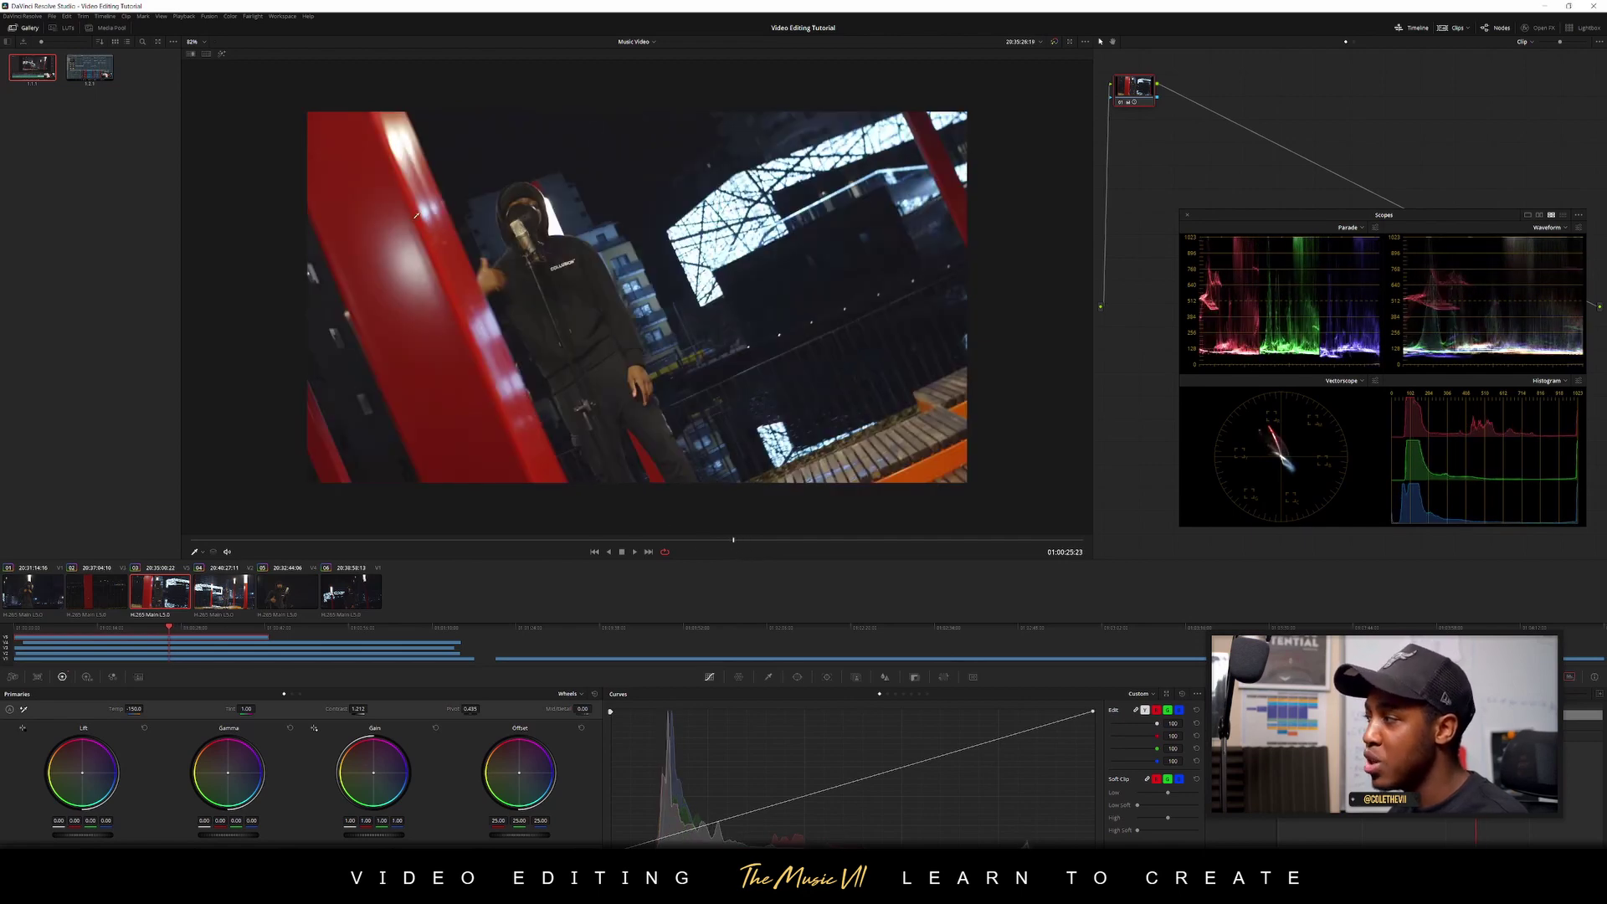
# Bypass and restore the grade to compare the third clip before and after, and play it up to 01:00:36:04
pyautogui.click(1054, 42)
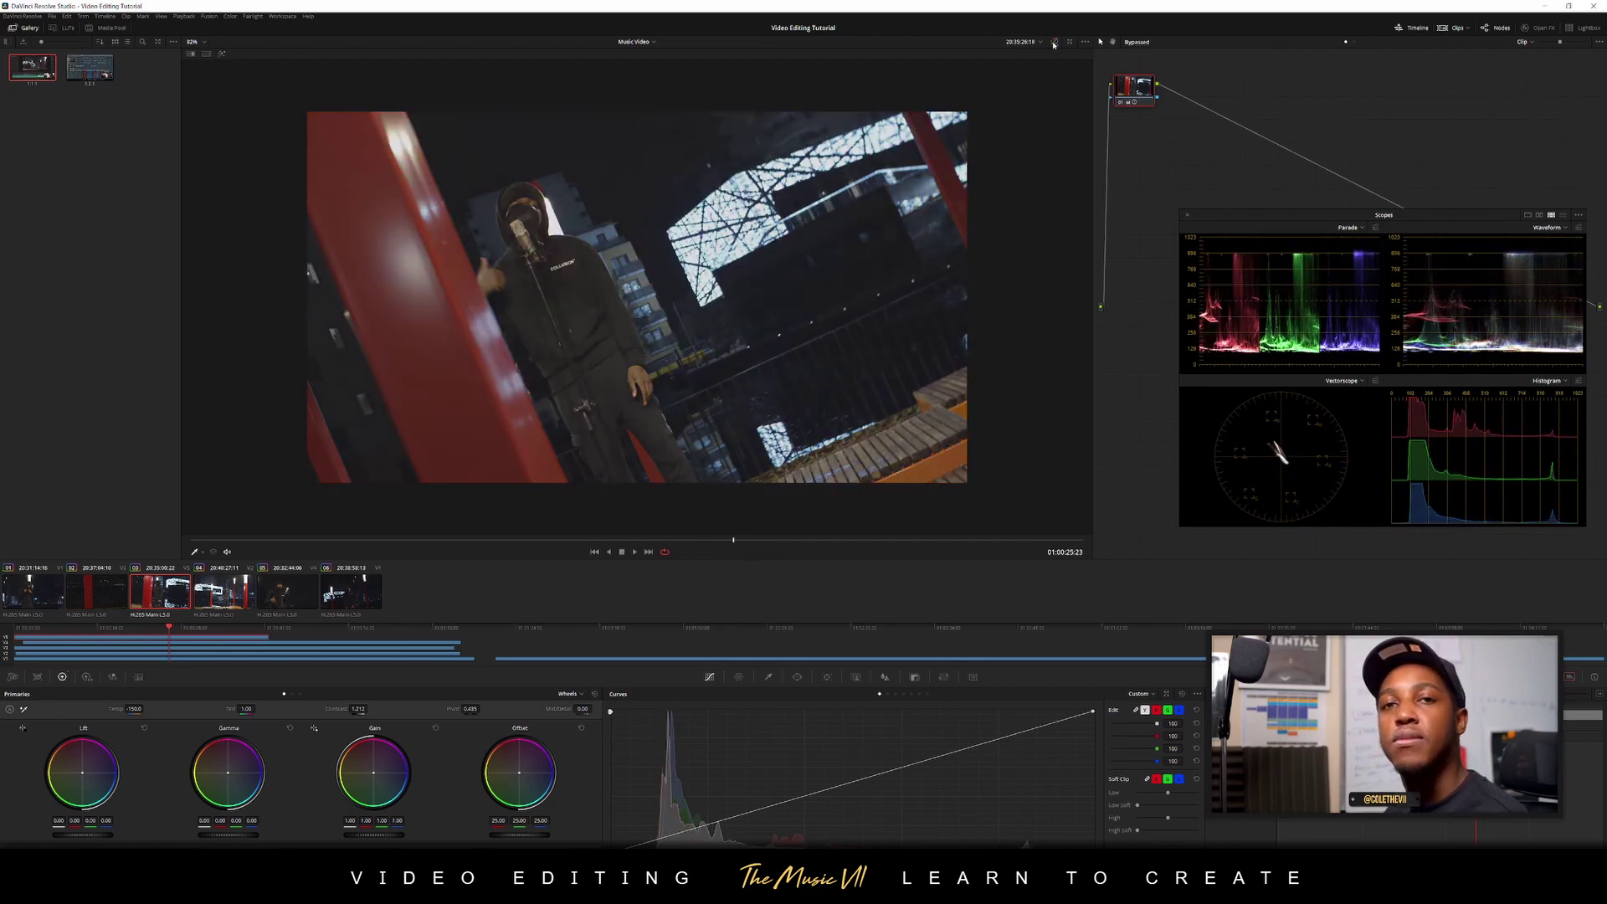
pyautogui.click(1054, 42)
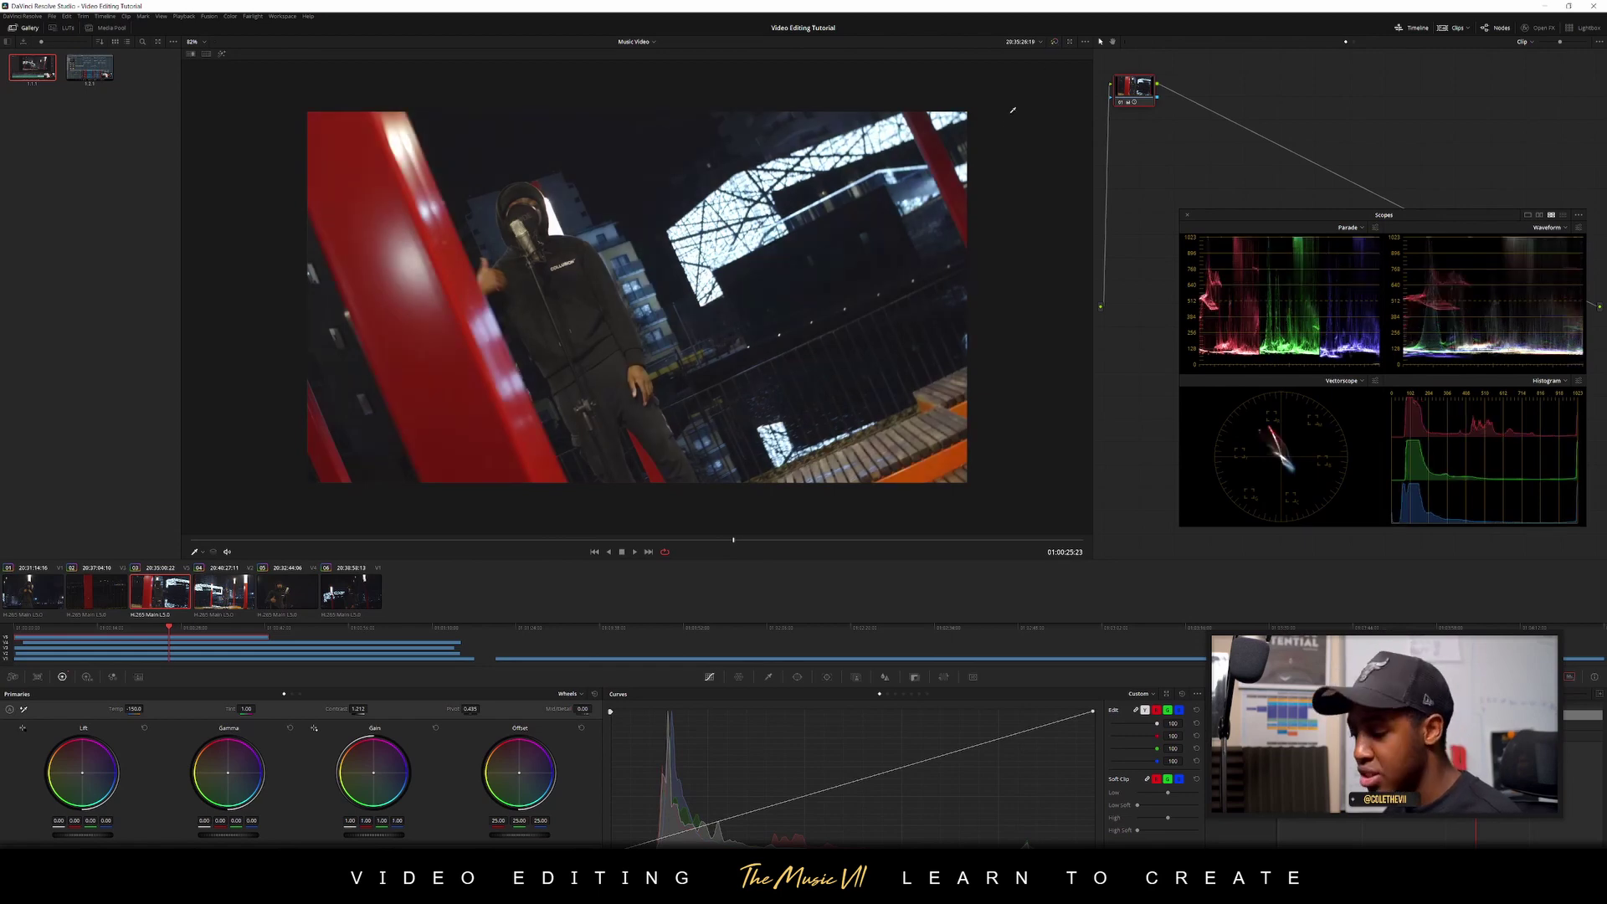
pyautogui.press('space')
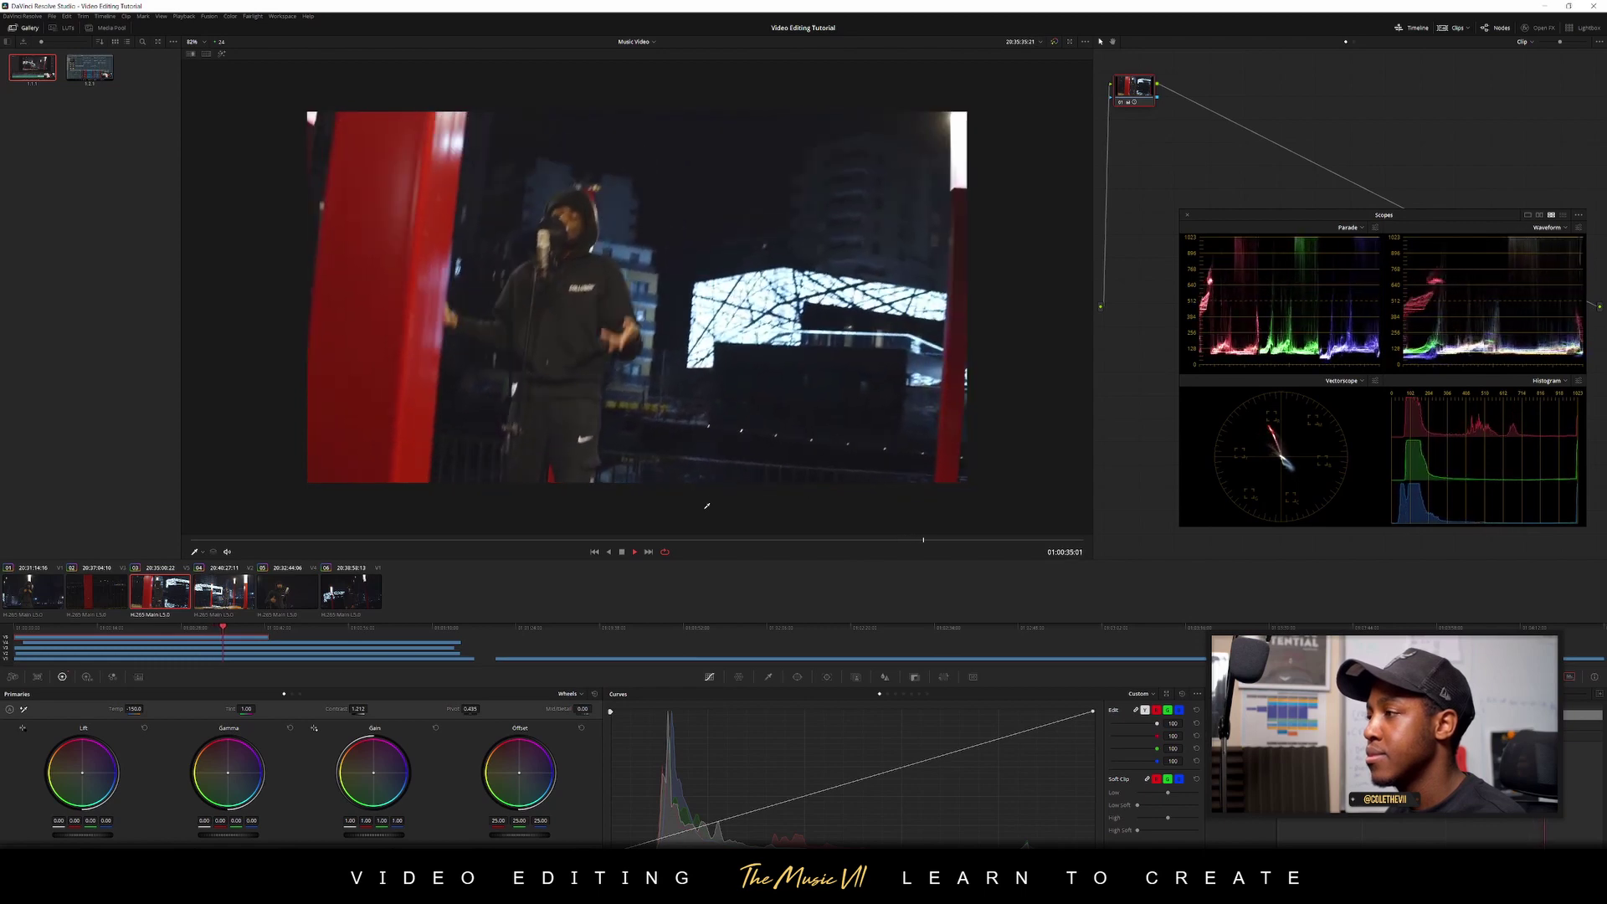
pyautogui.press('space')
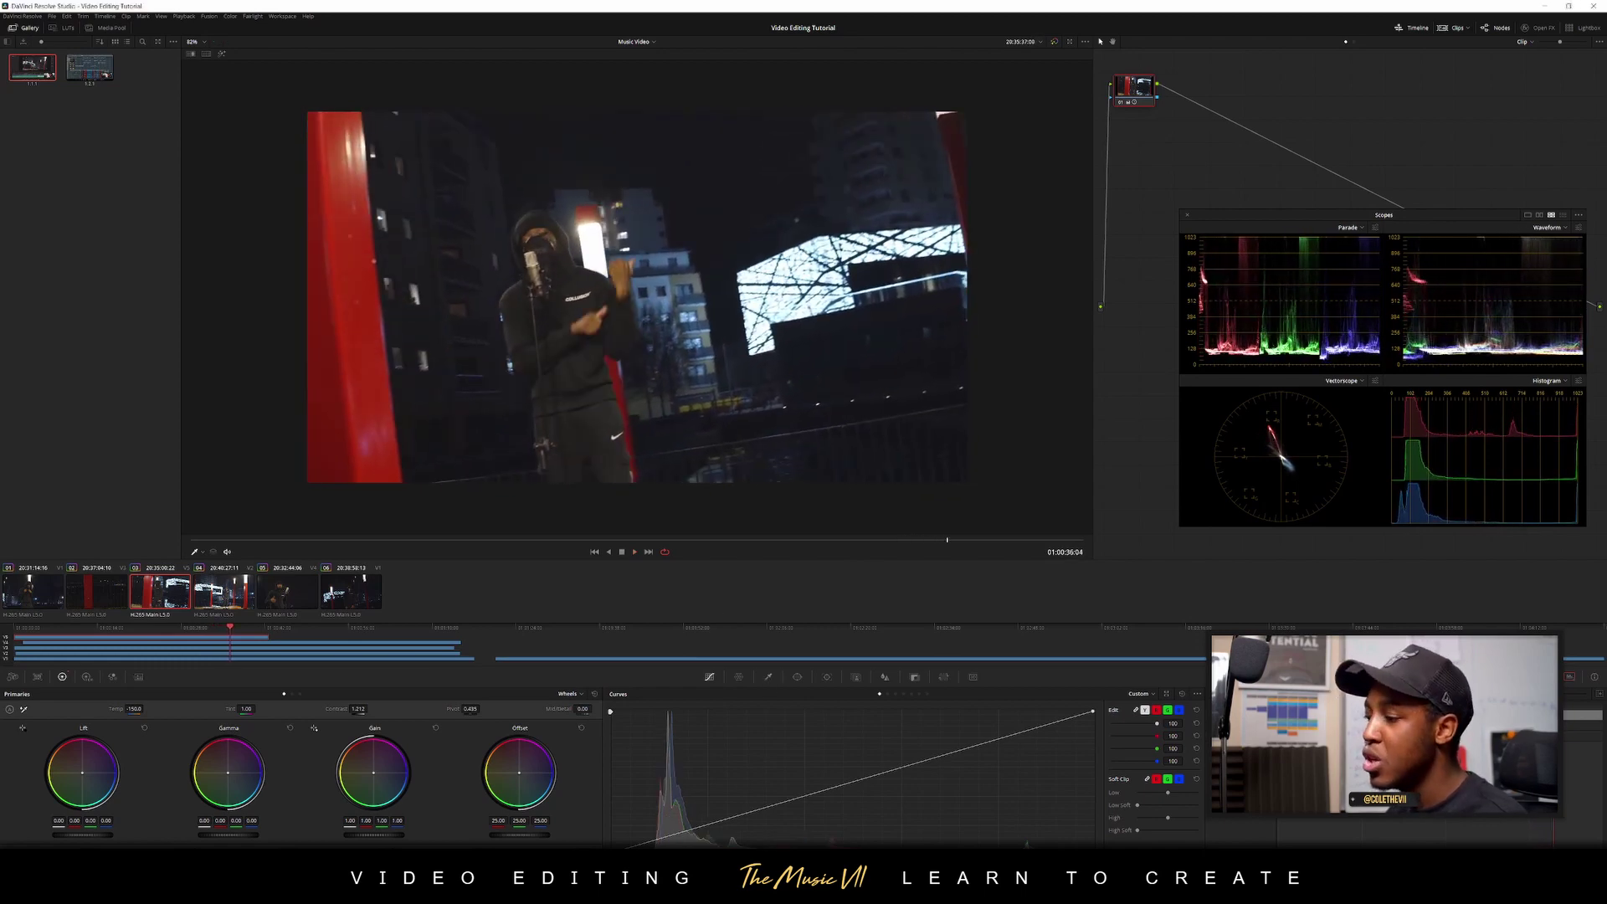
# On the Edit page, review the slow-motion clip from 01:02:51:00 to 01:02:52:18 and close the floating scopes window
pyautogui.hotkey('shift', '4')
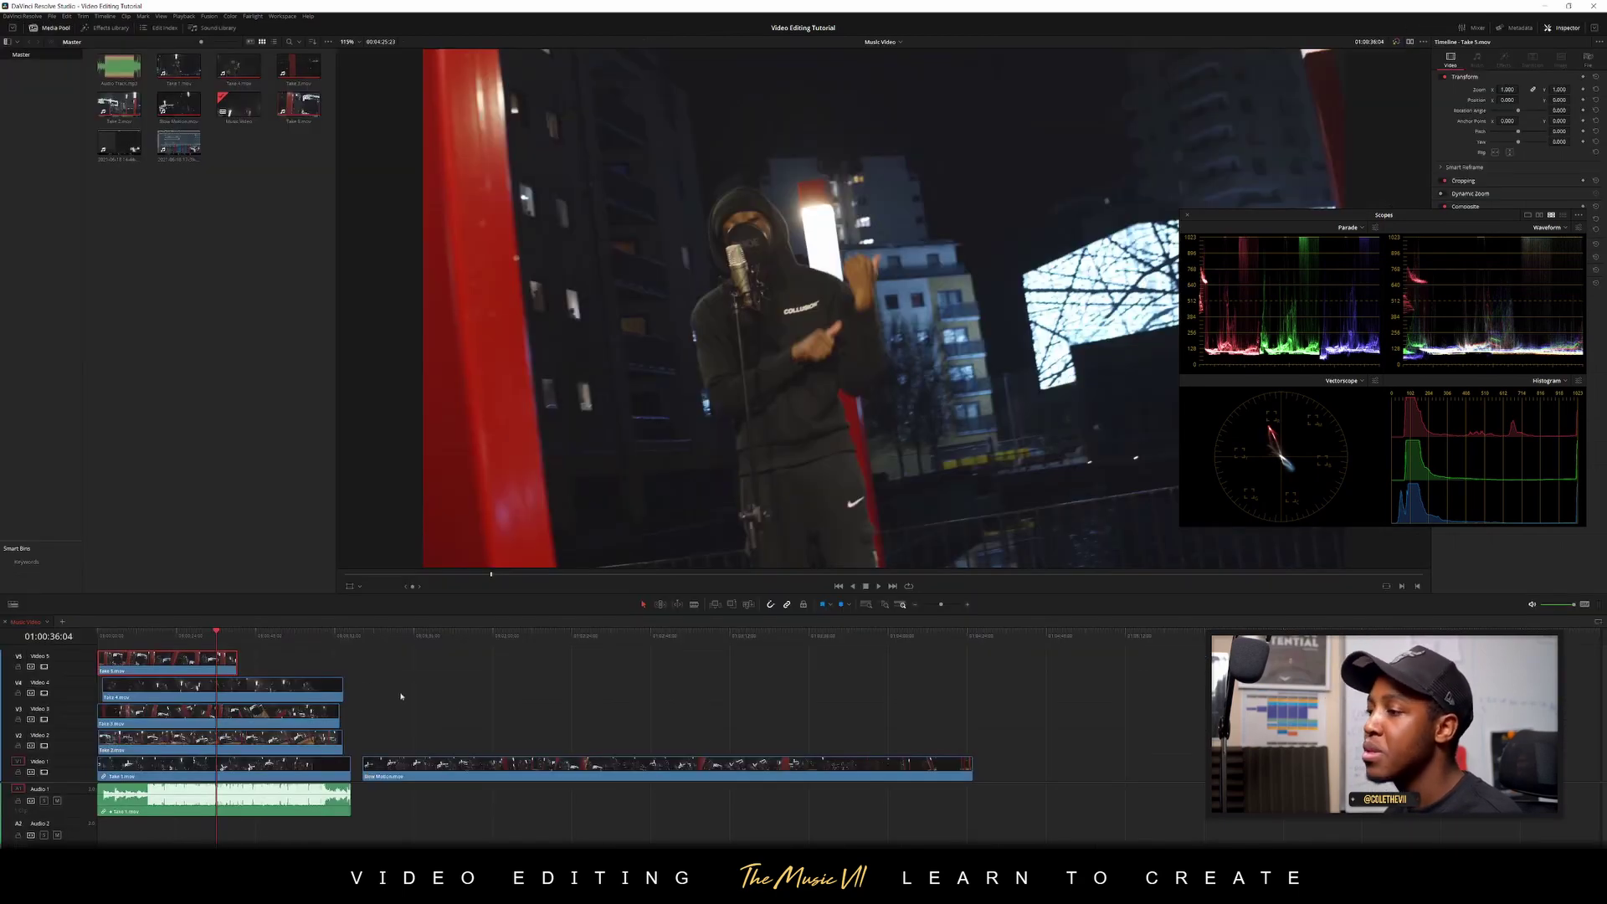
pyautogui.hotkey('ctrl', '-')
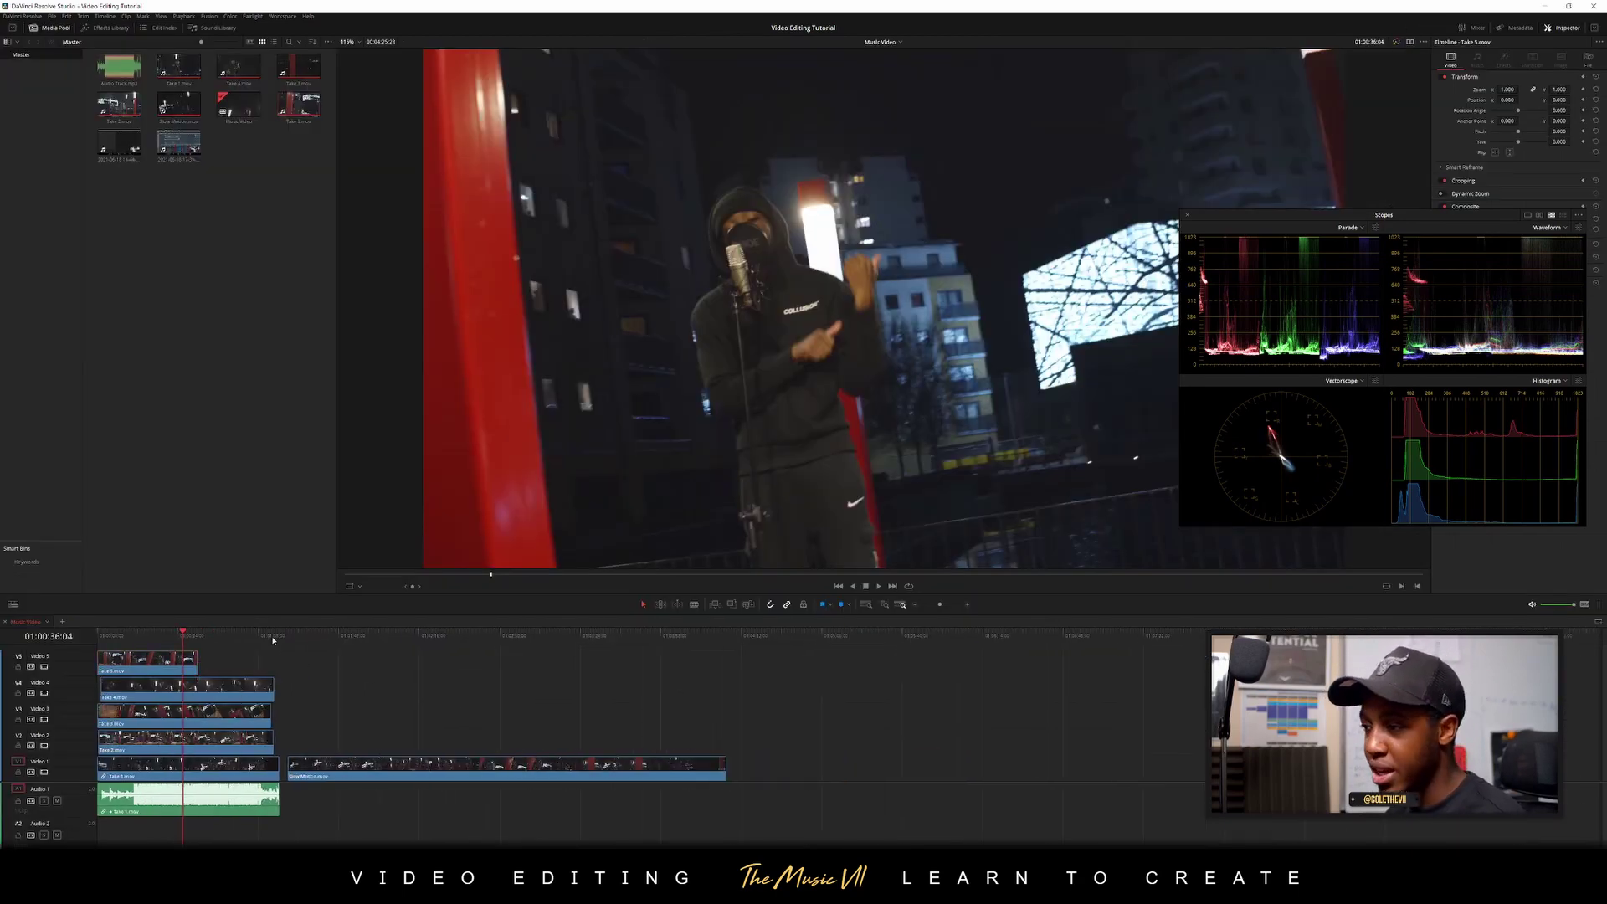
pyautogui.moveTo(377, 638); pyautogui.dragTo(502, 652)
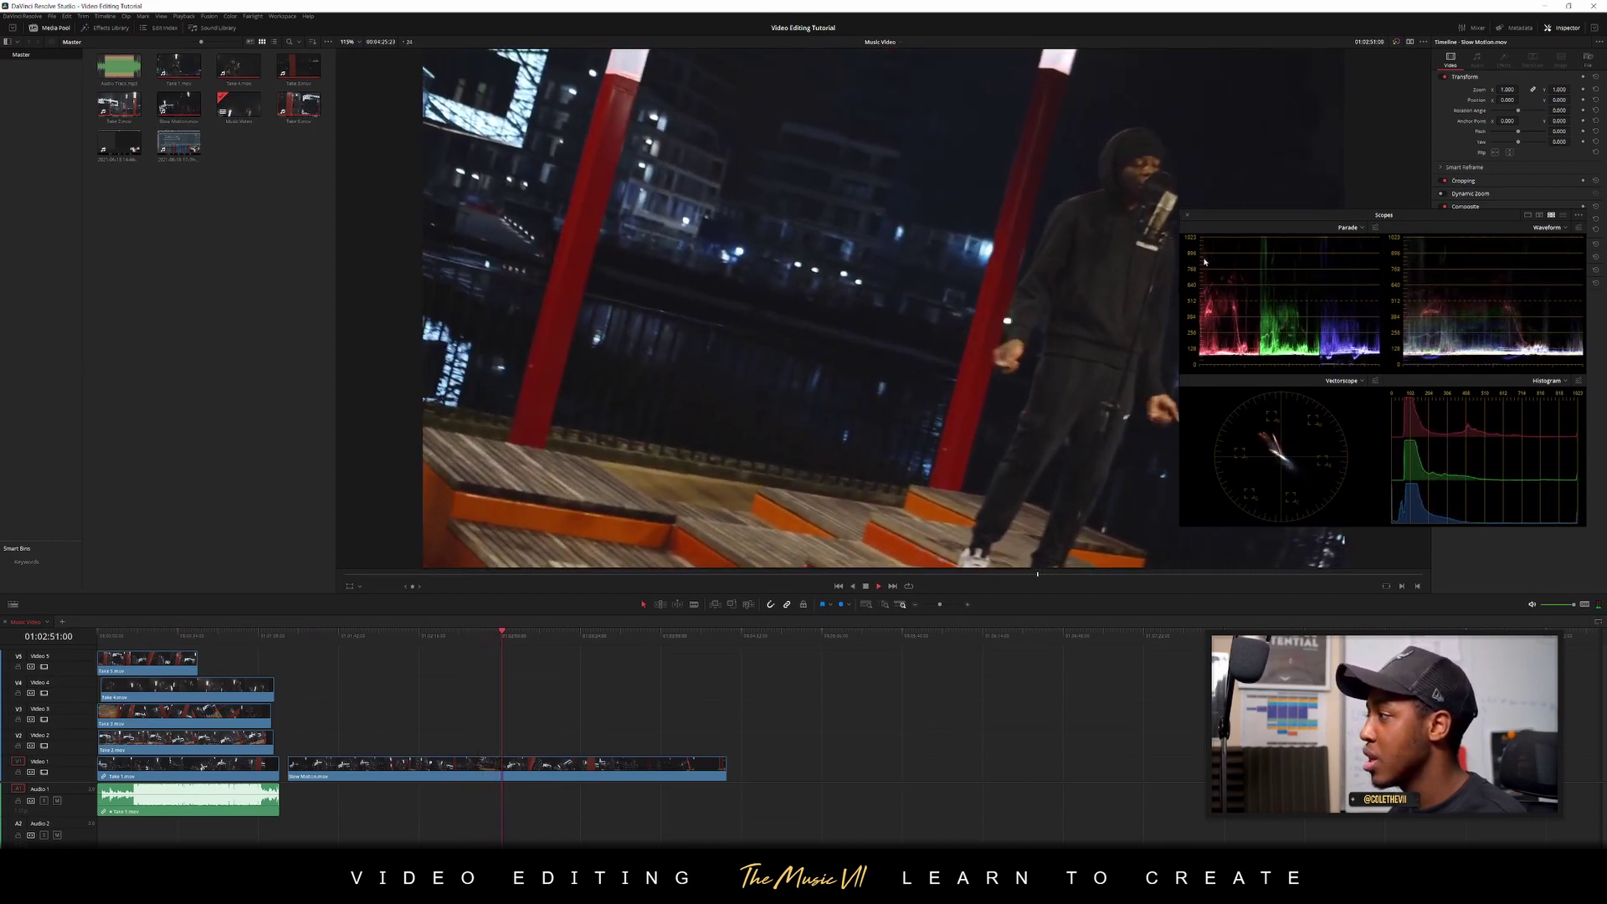
pyautogui.click(1187, 216)
pyautogui.press('space')
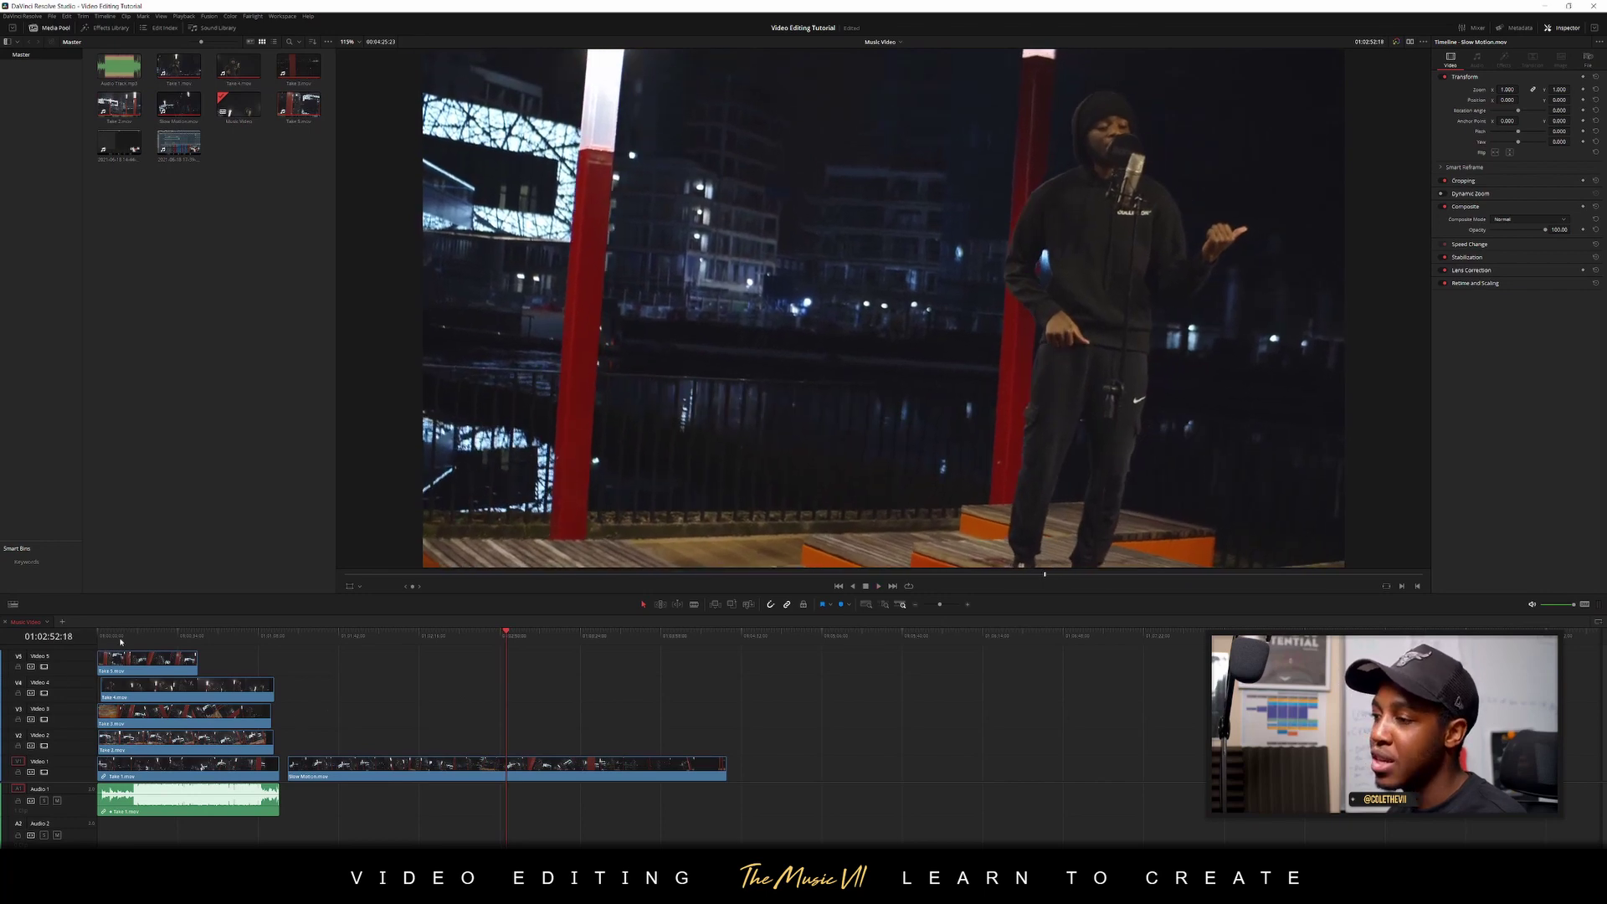
# Review the graded takes around 01:01:00:19 to 01:01:05:21 with the whole frame in the viewer, and return the playhead to 01:00:01:12
pyautogui.moveTo(120, 642); pyautogui.dragTo(240, 647)
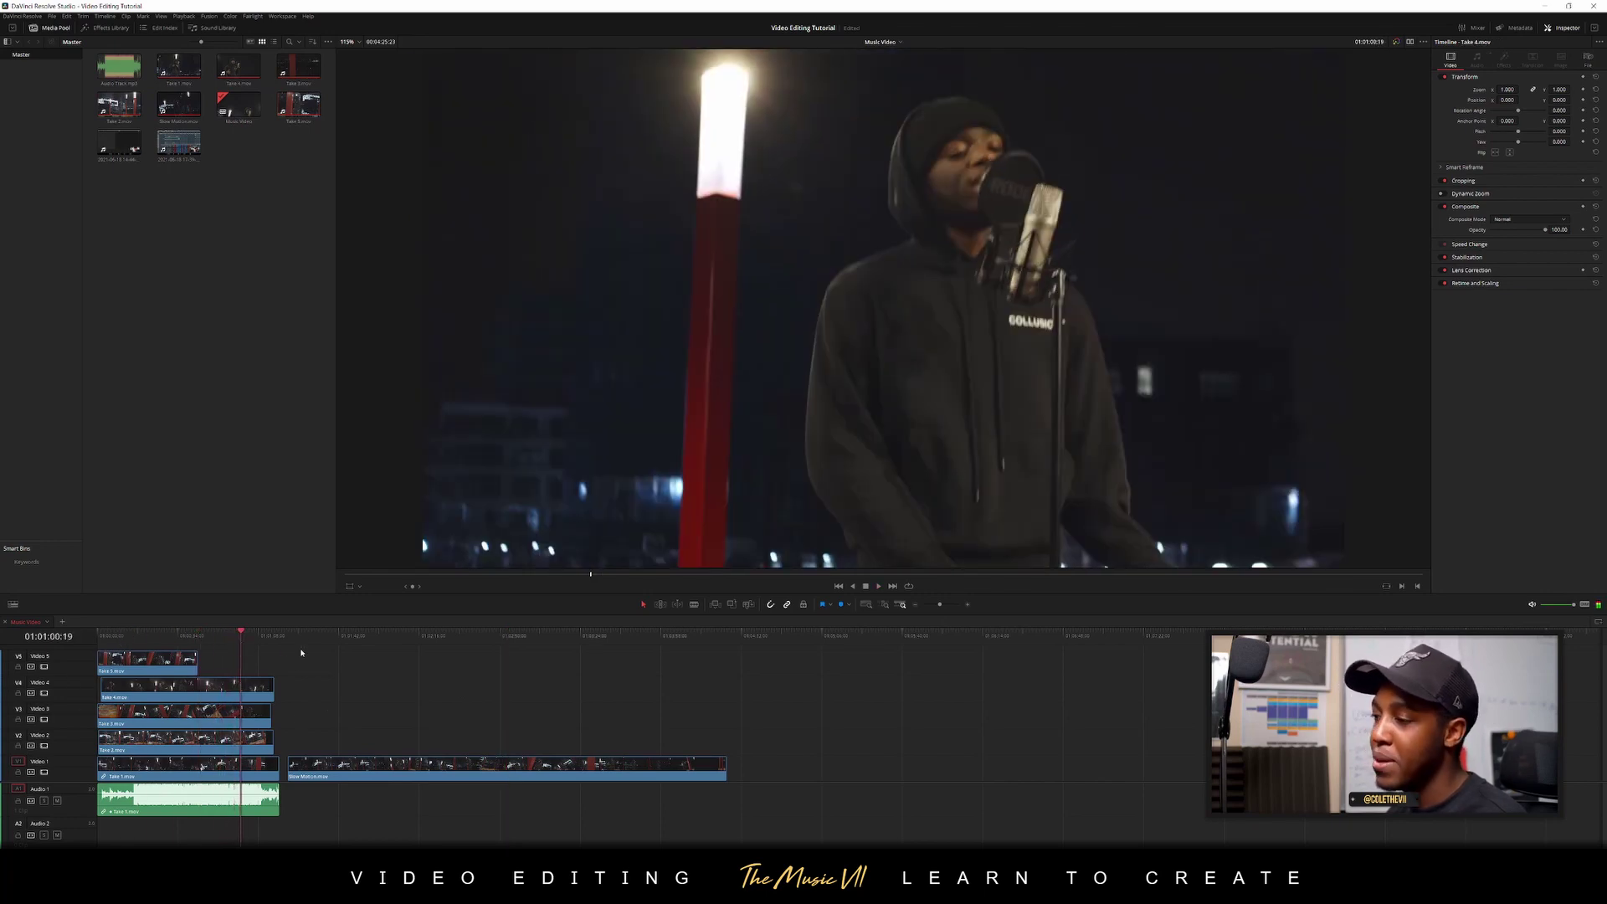
pyautogui.press('space')
pyautogui.scroll(-2, 680, 425)
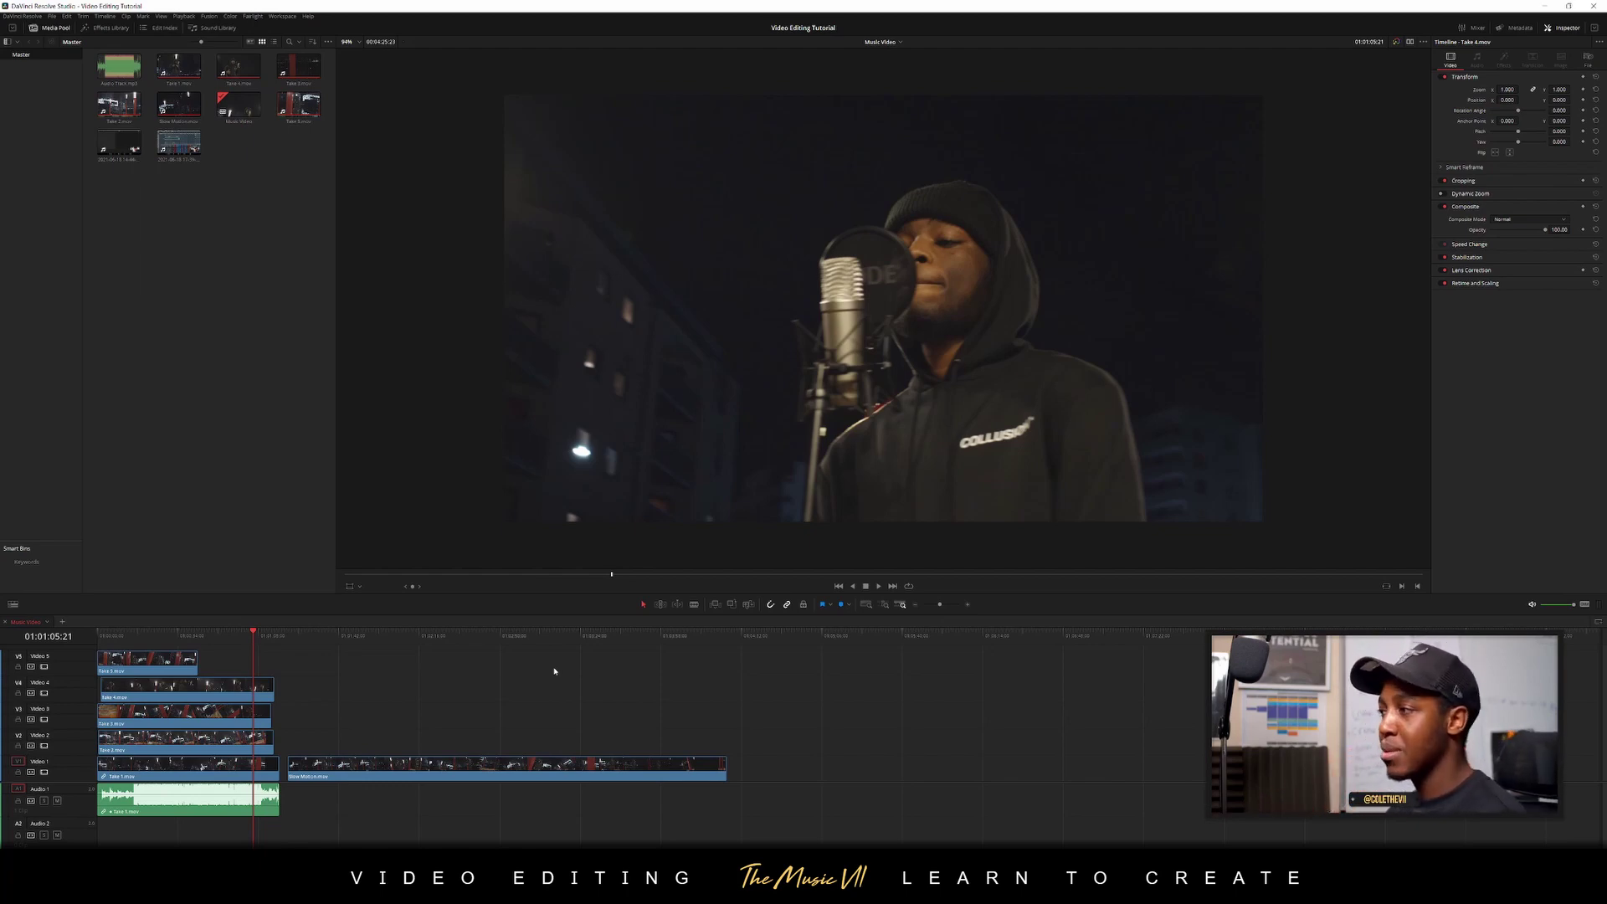
pyautogui.moveTo(232, 640); pyautogui.dragTo(101, 632)
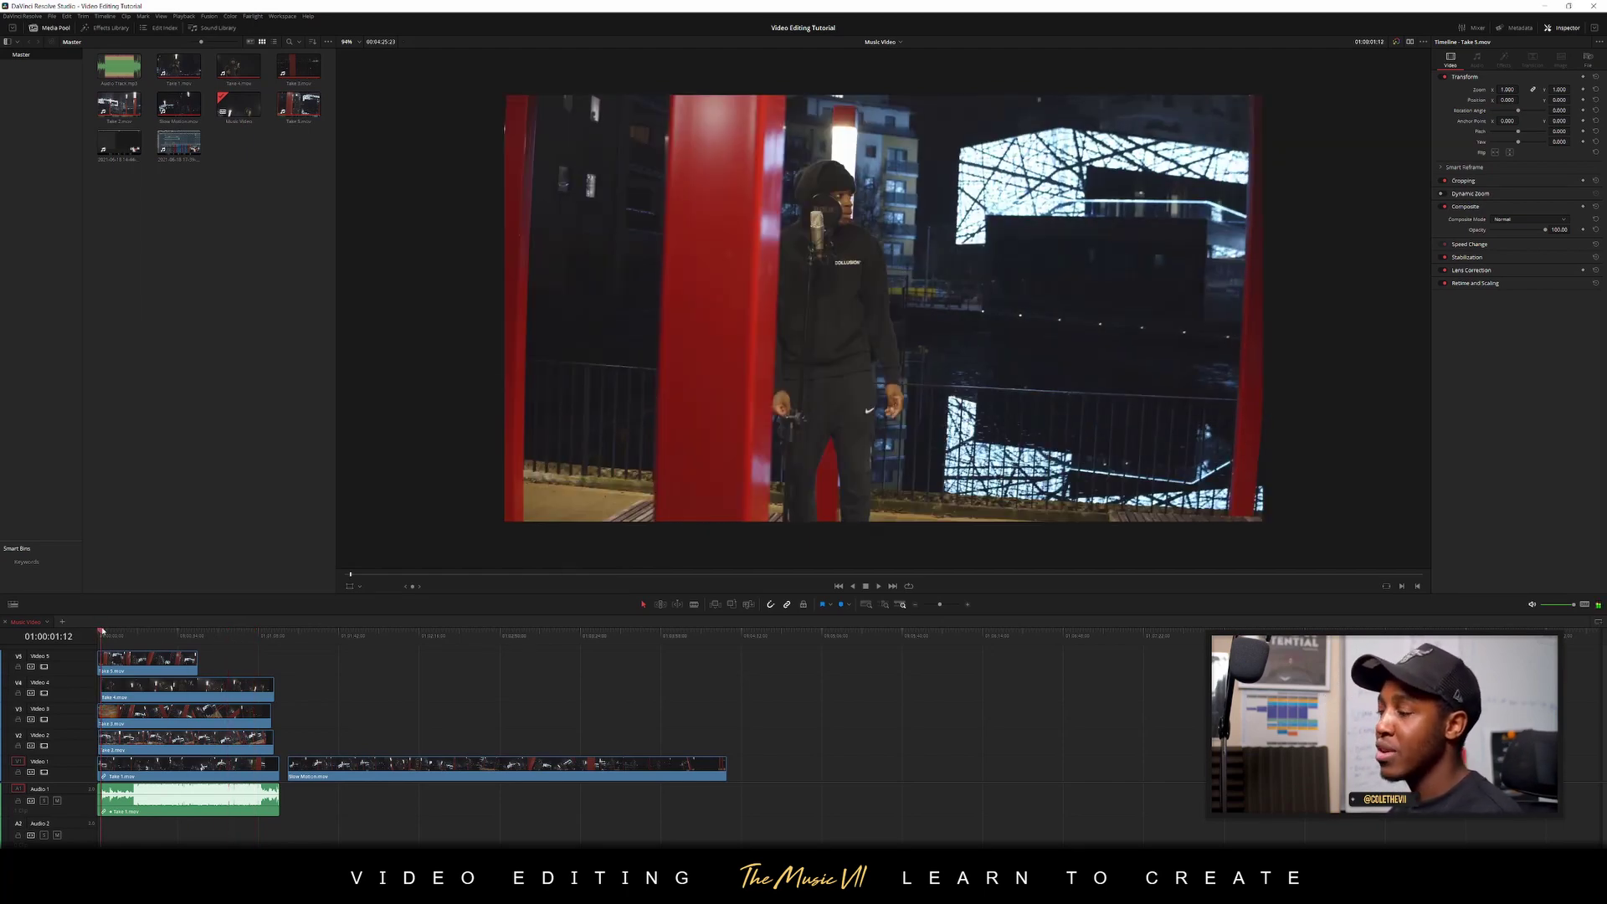